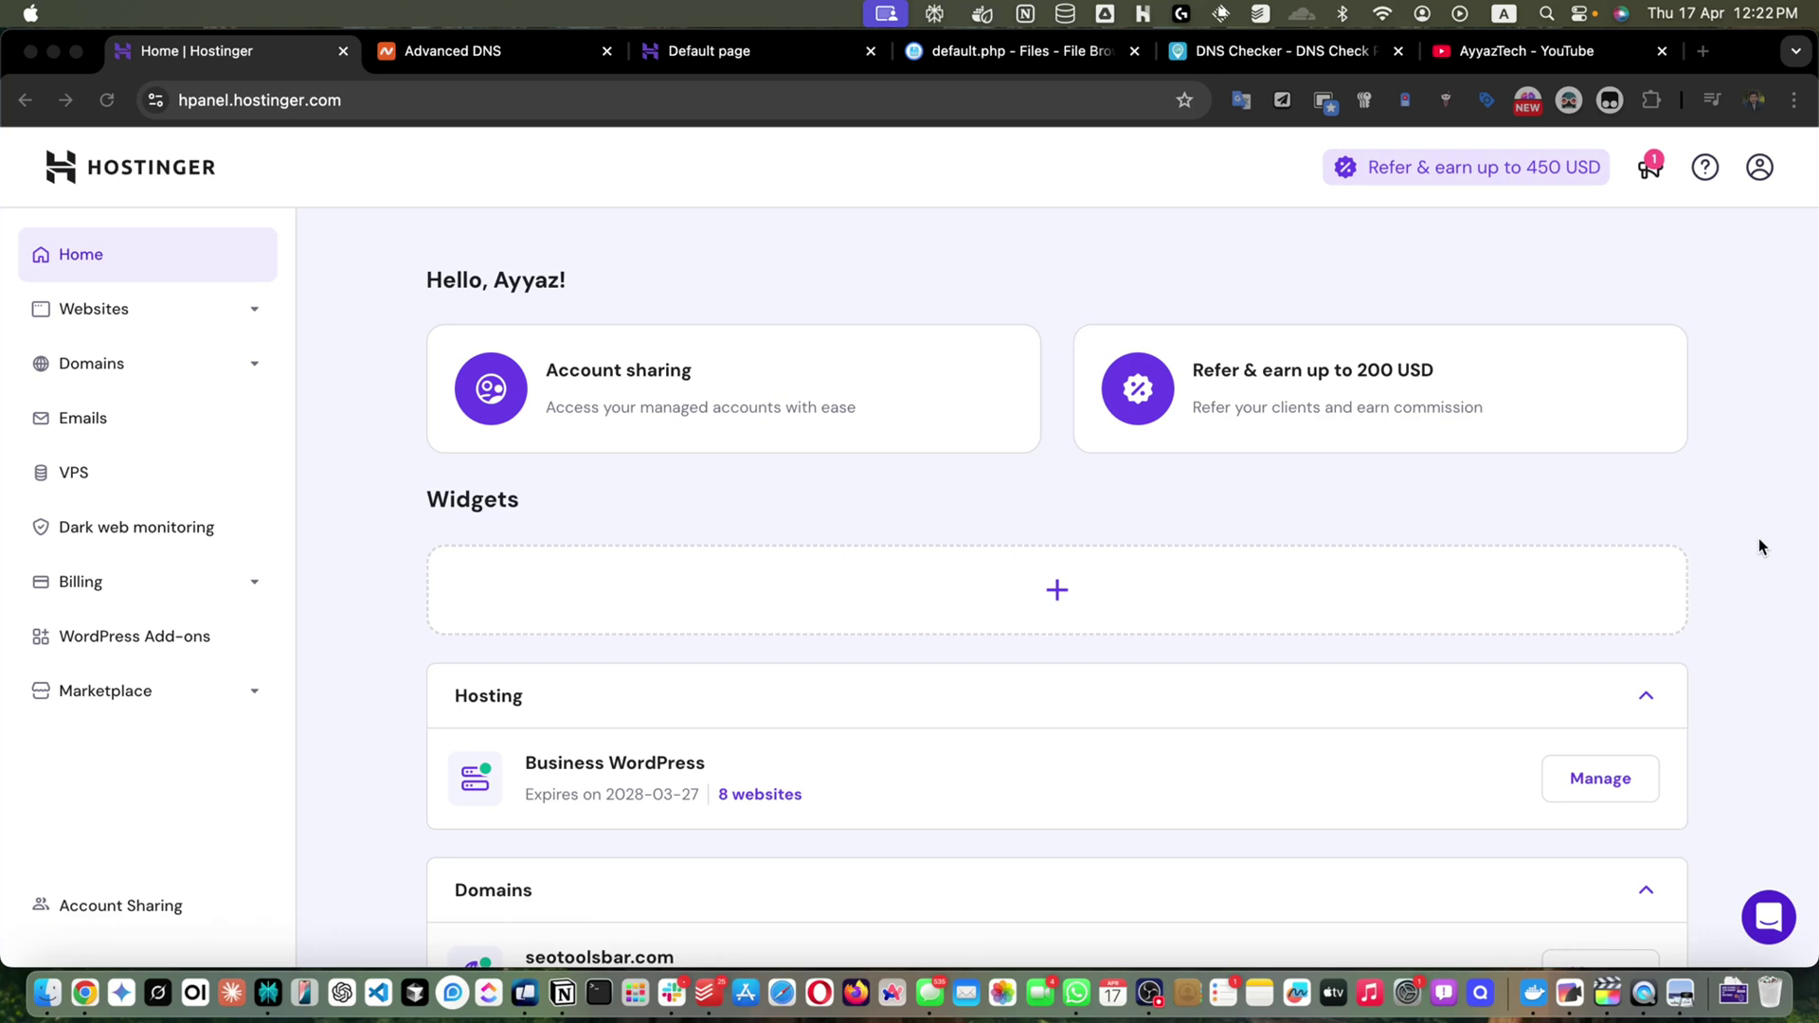
# - Search the Emails section for "seo" and open the seotoolsbar.com email plan
pyautogui.click(1759, 540)
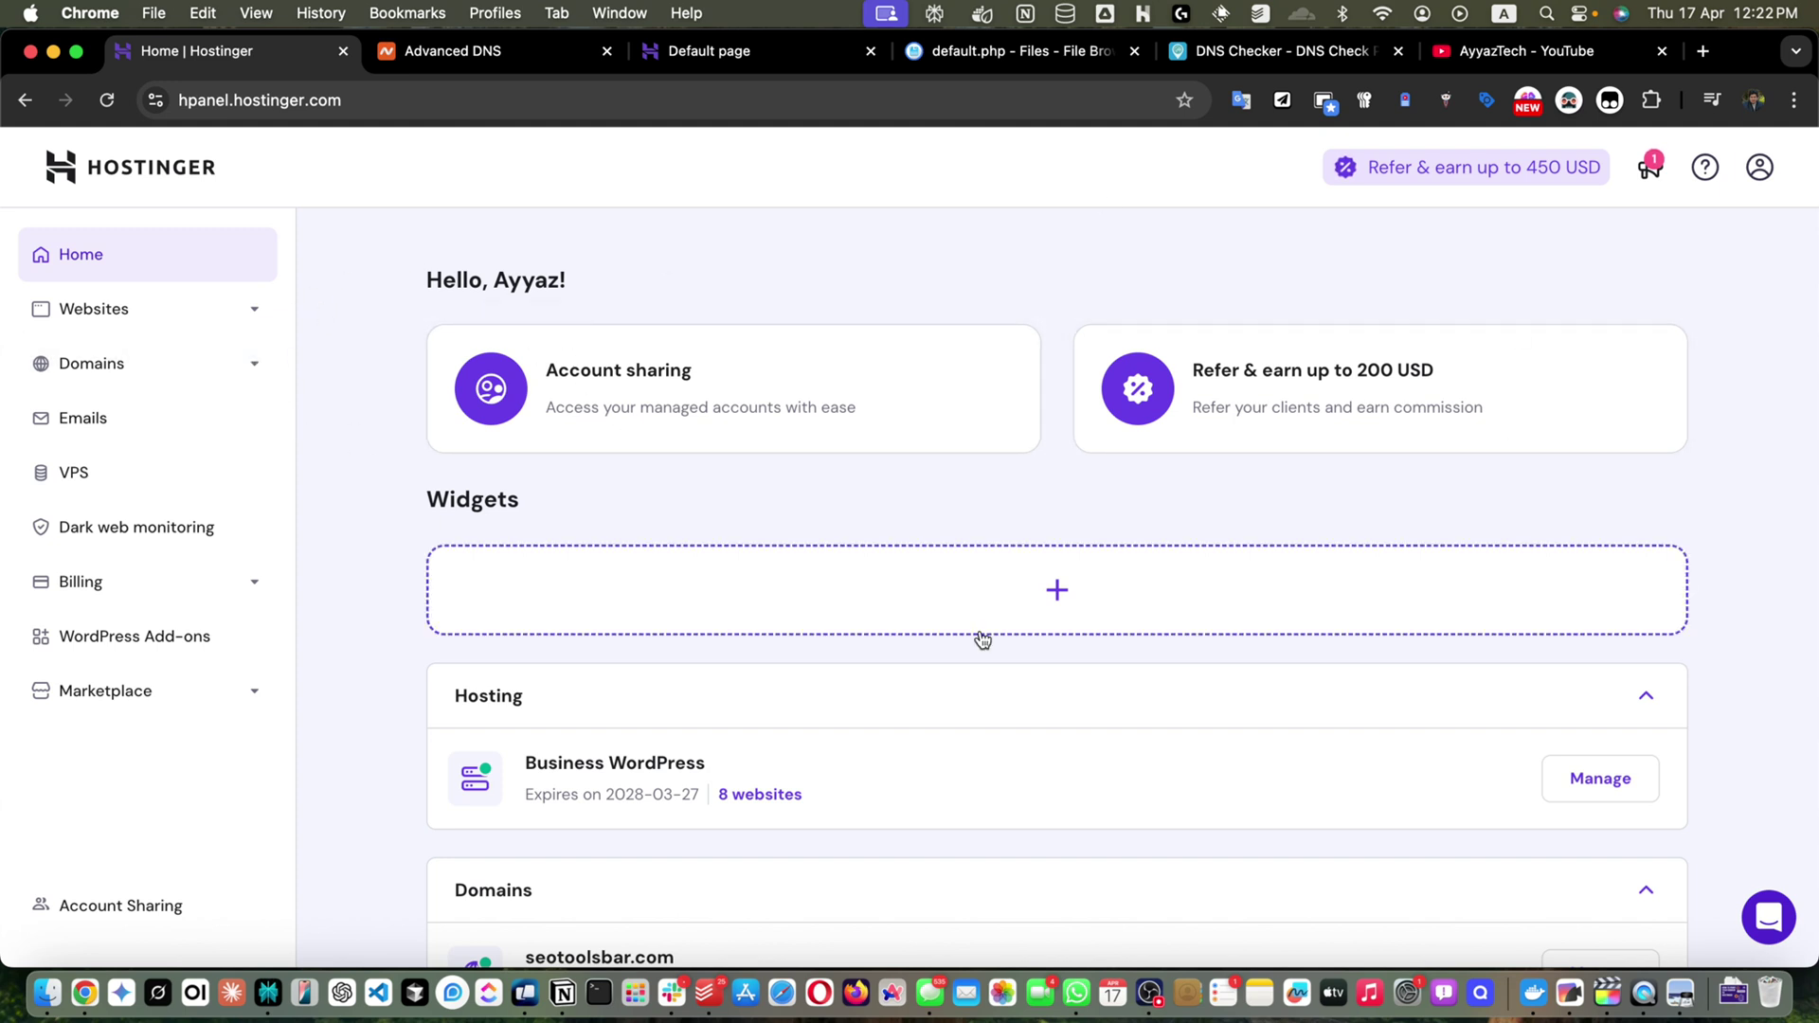
pyautogui.click(110, 438)
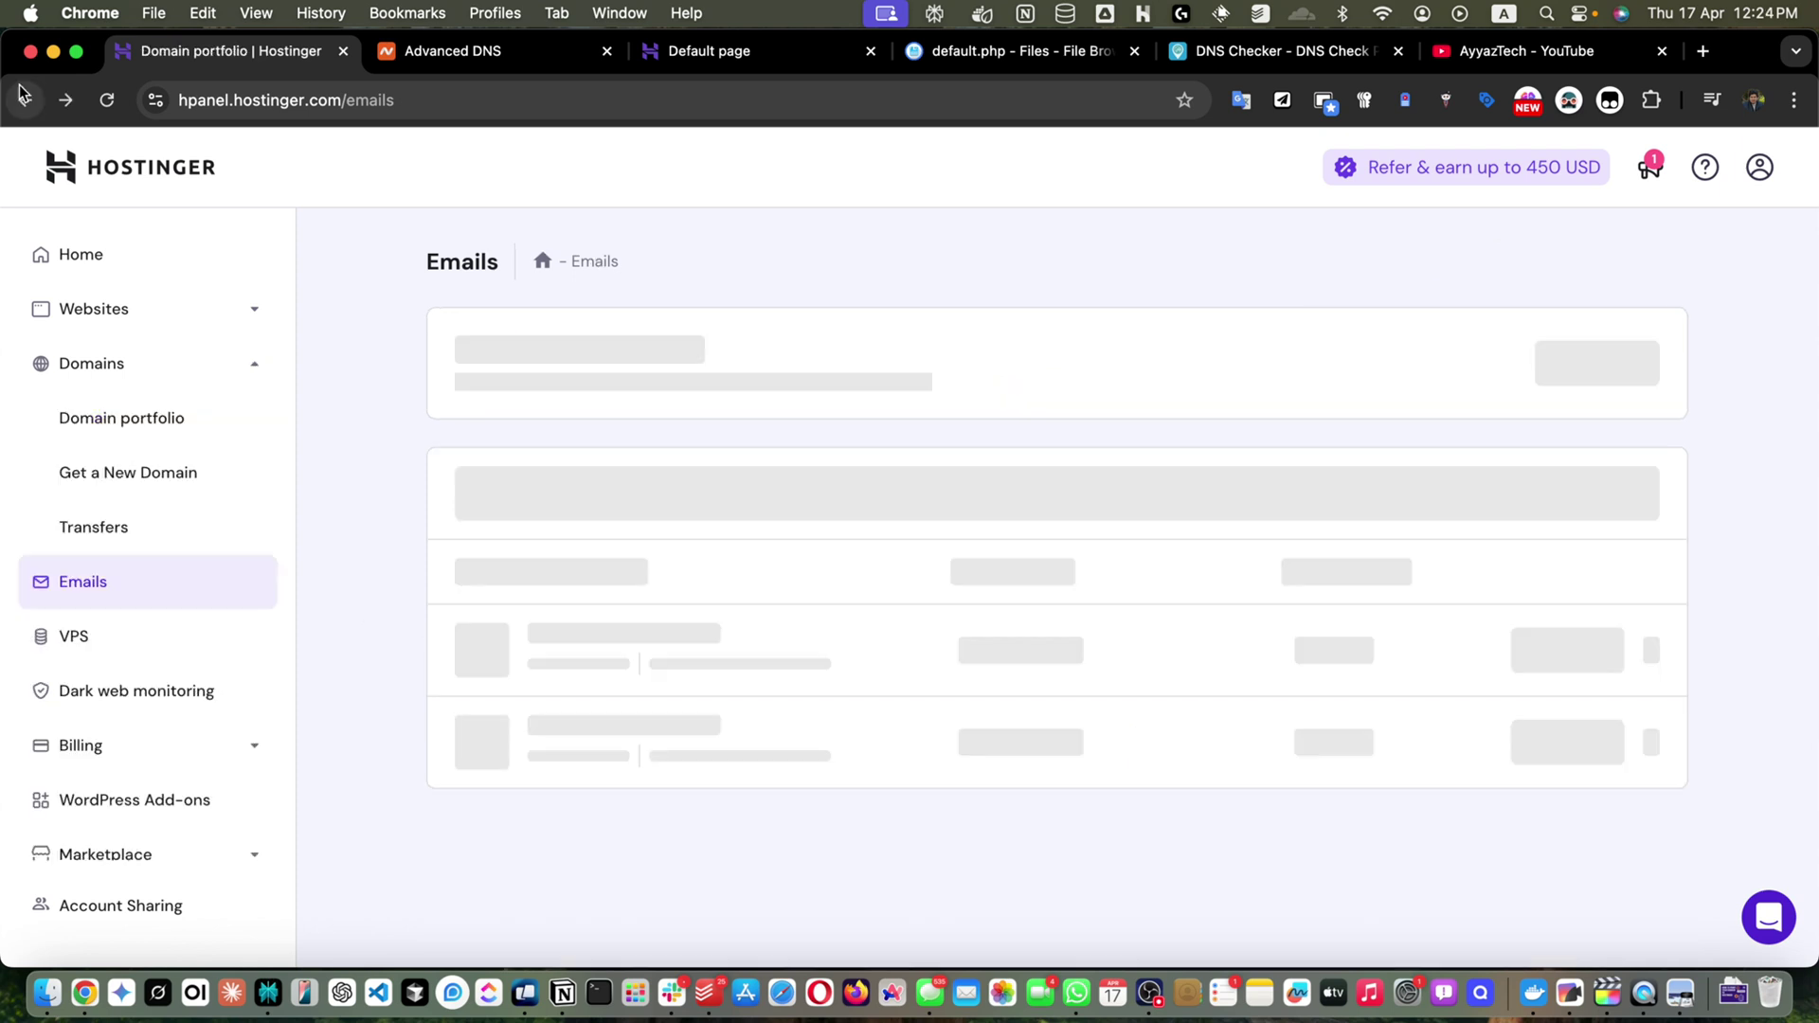
pyautogui.click(575, 542)
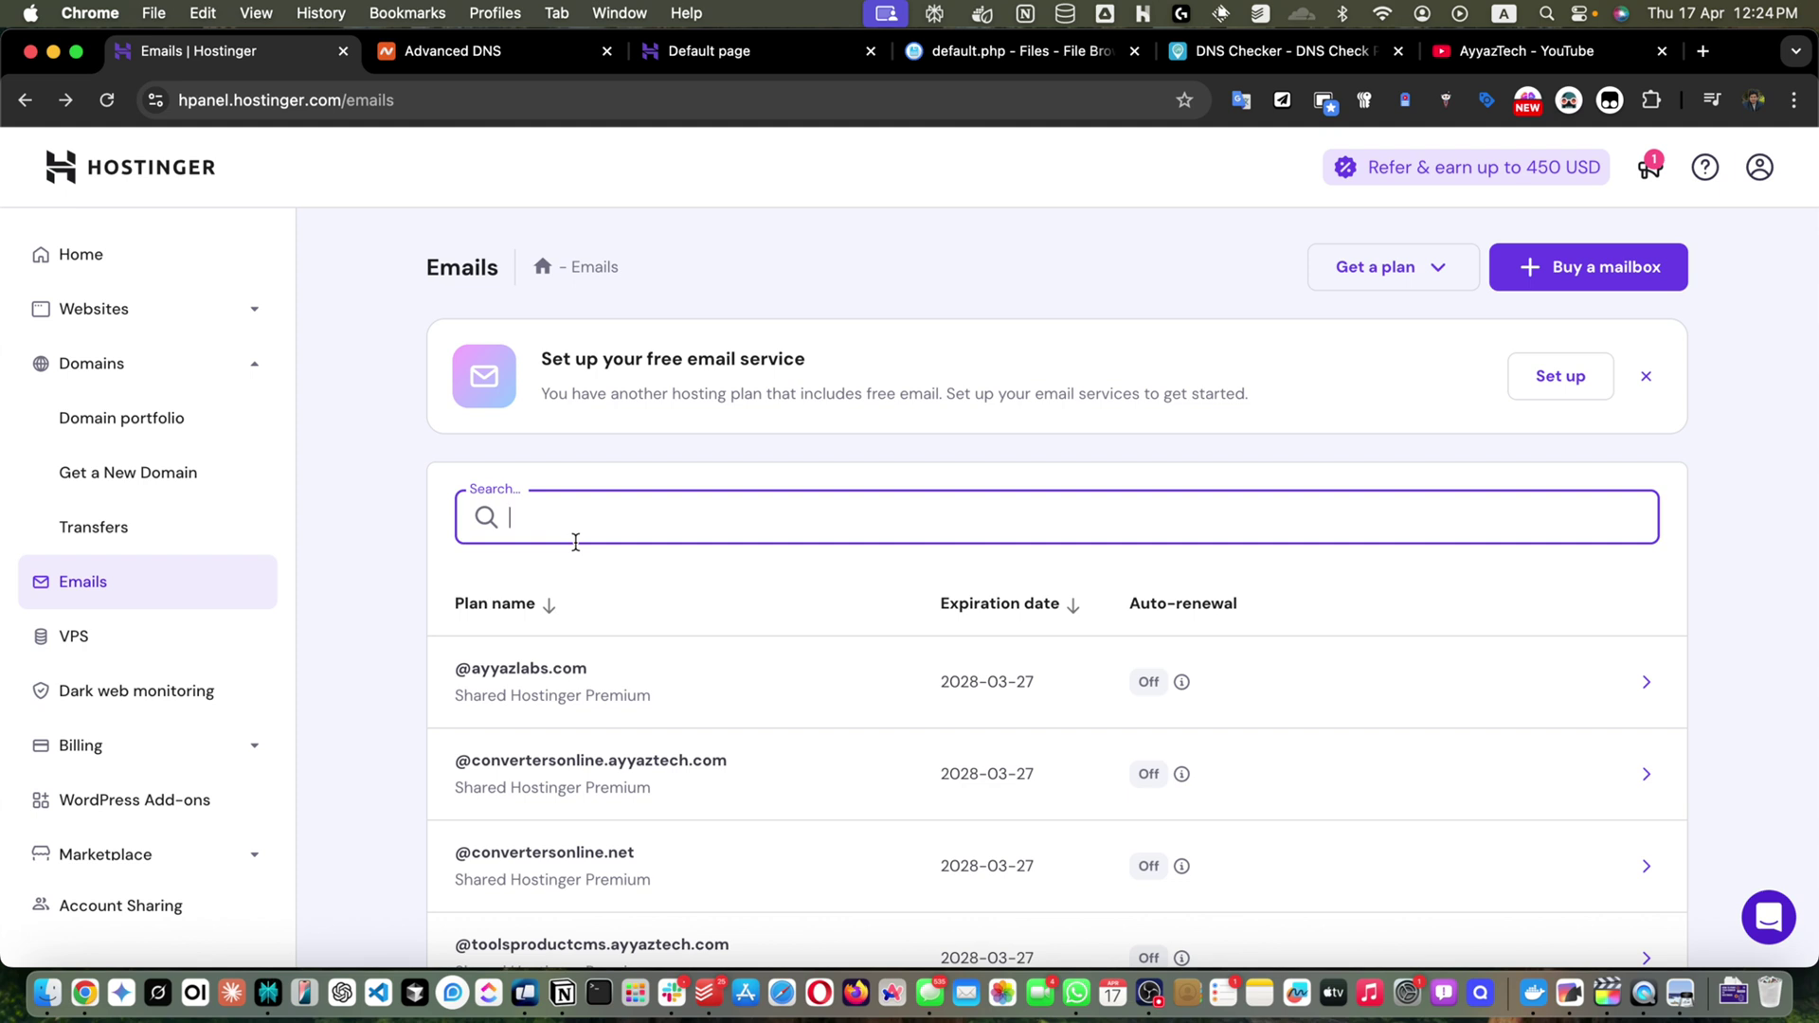
pyautogui.write('seo')
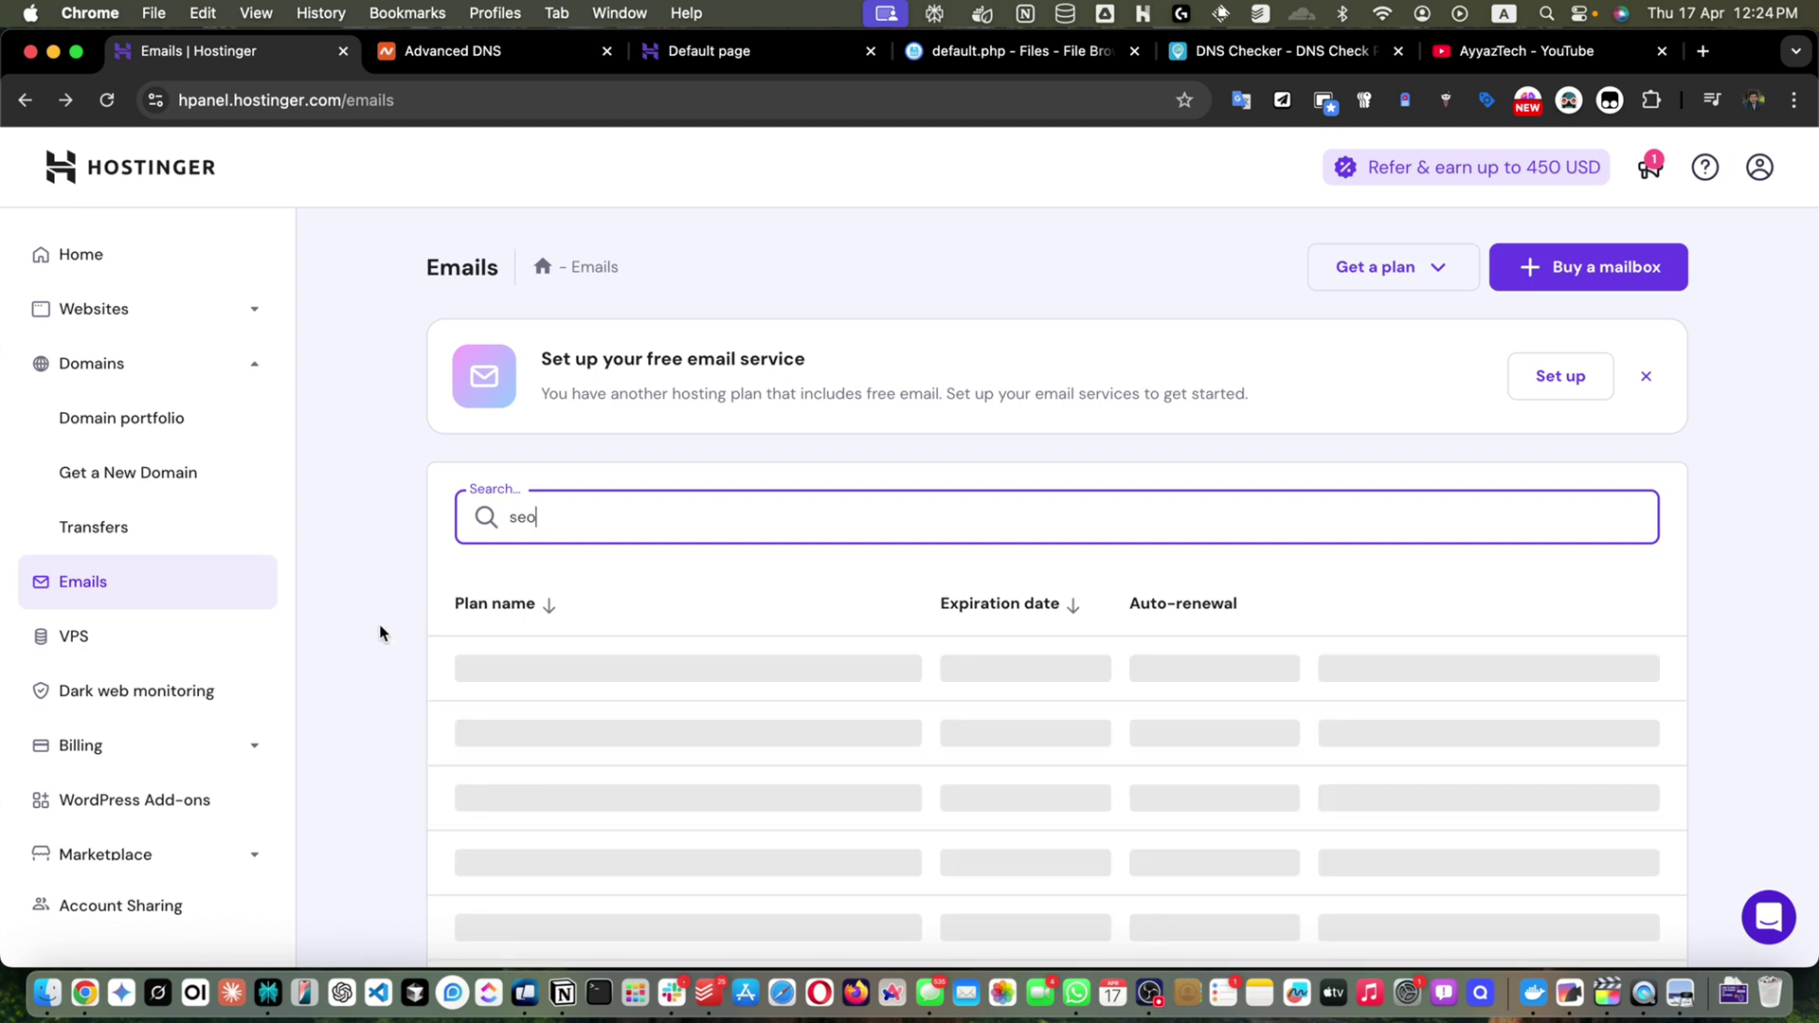
pyautogui.click(638, 697)
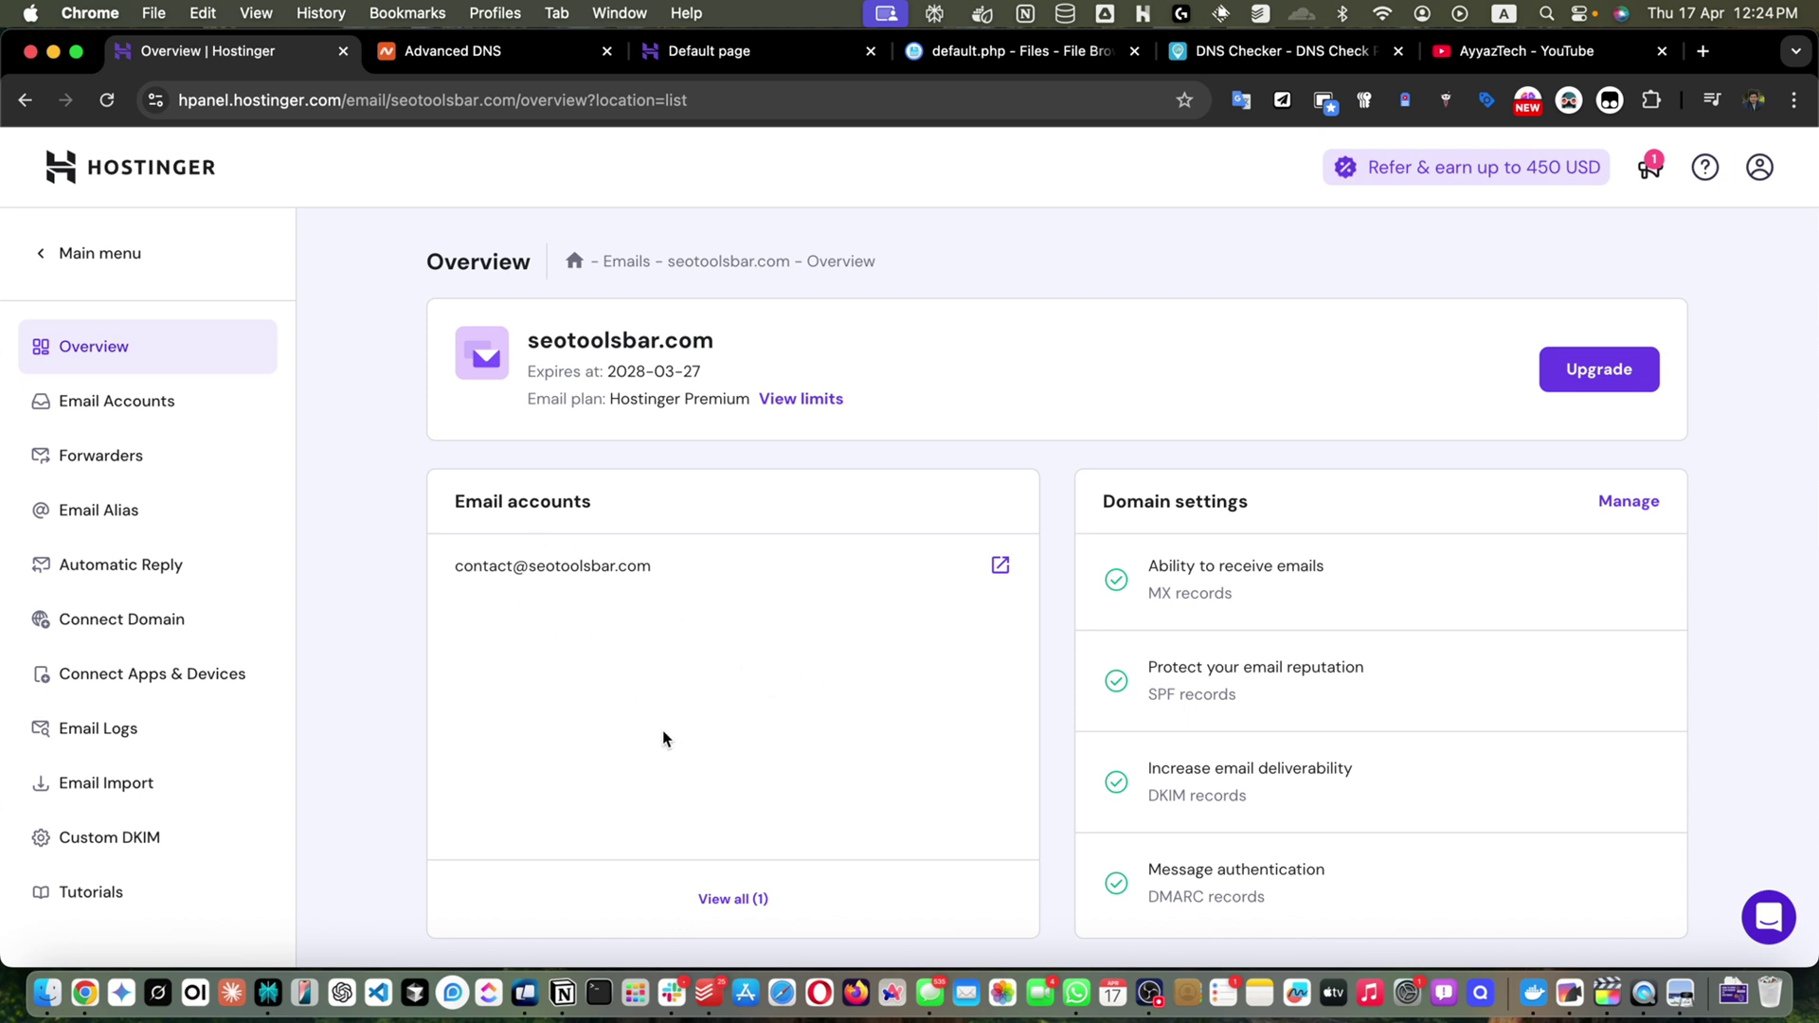
# - Open the full list of email accounts for seotoolsbar.com
pyautogui.scroll(-1, 663, 735)
pyautogui.click(747, 805)
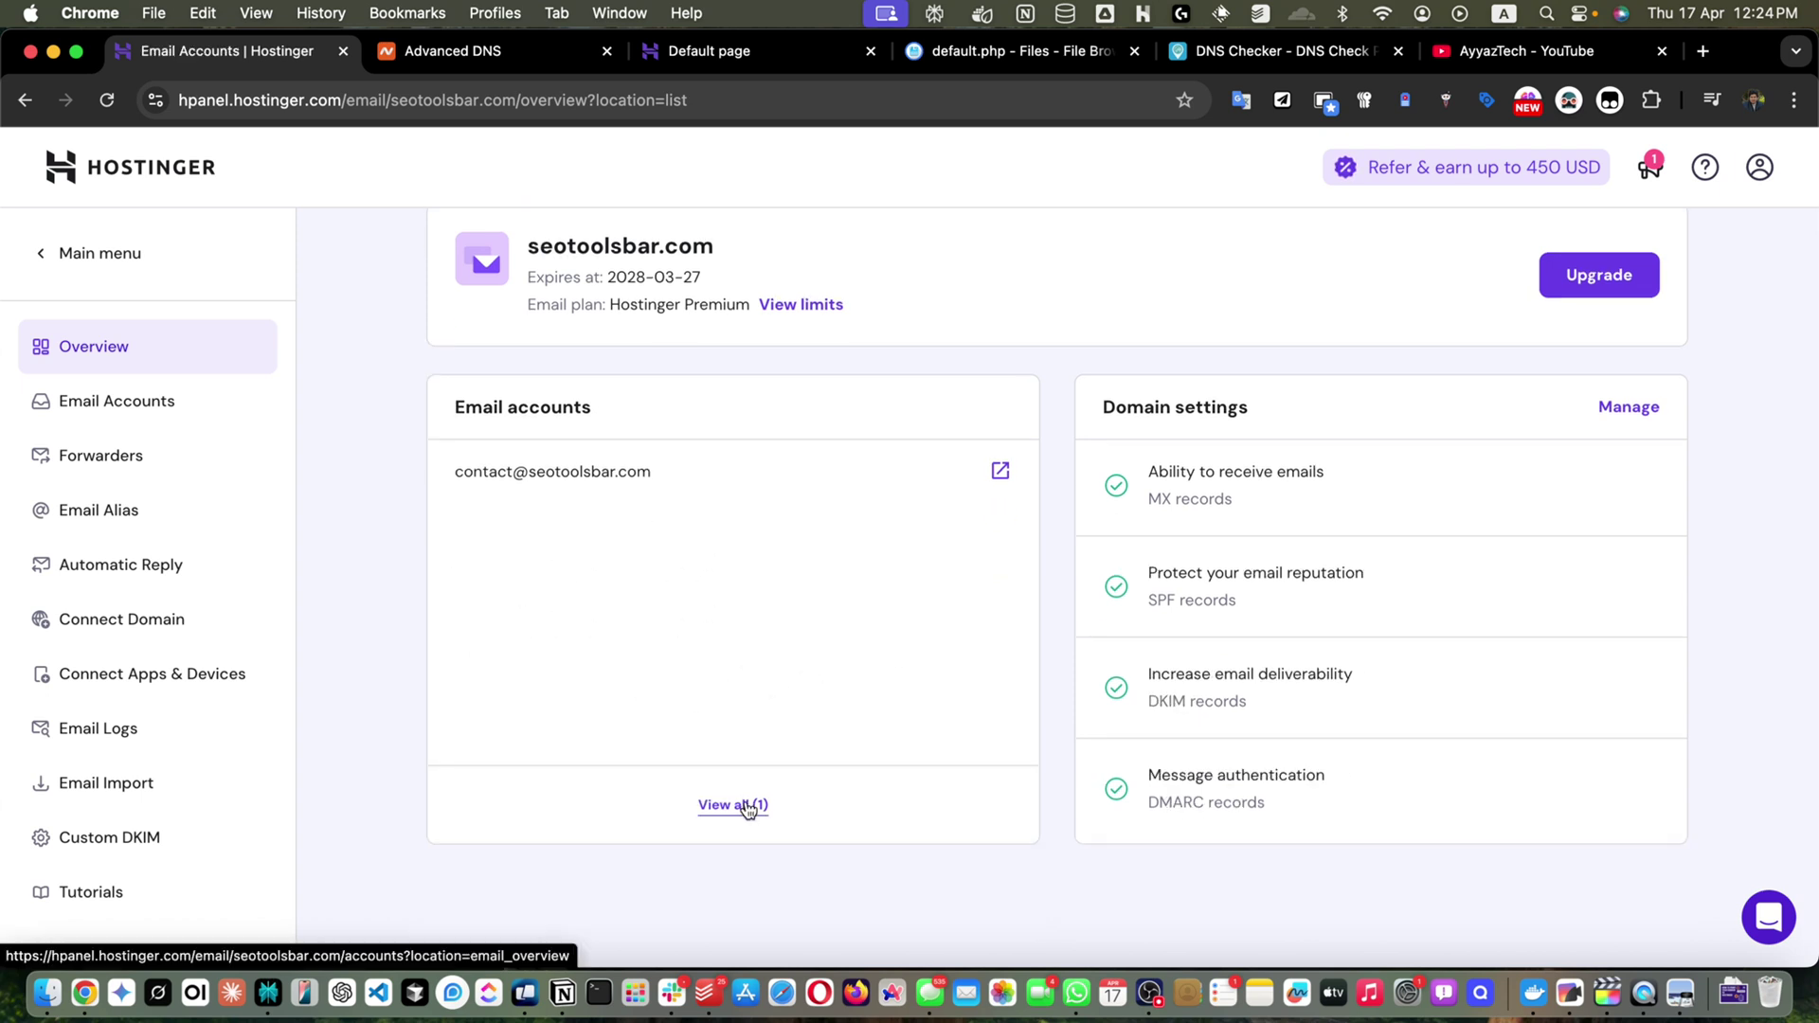
pyautogui.click(746, 805)
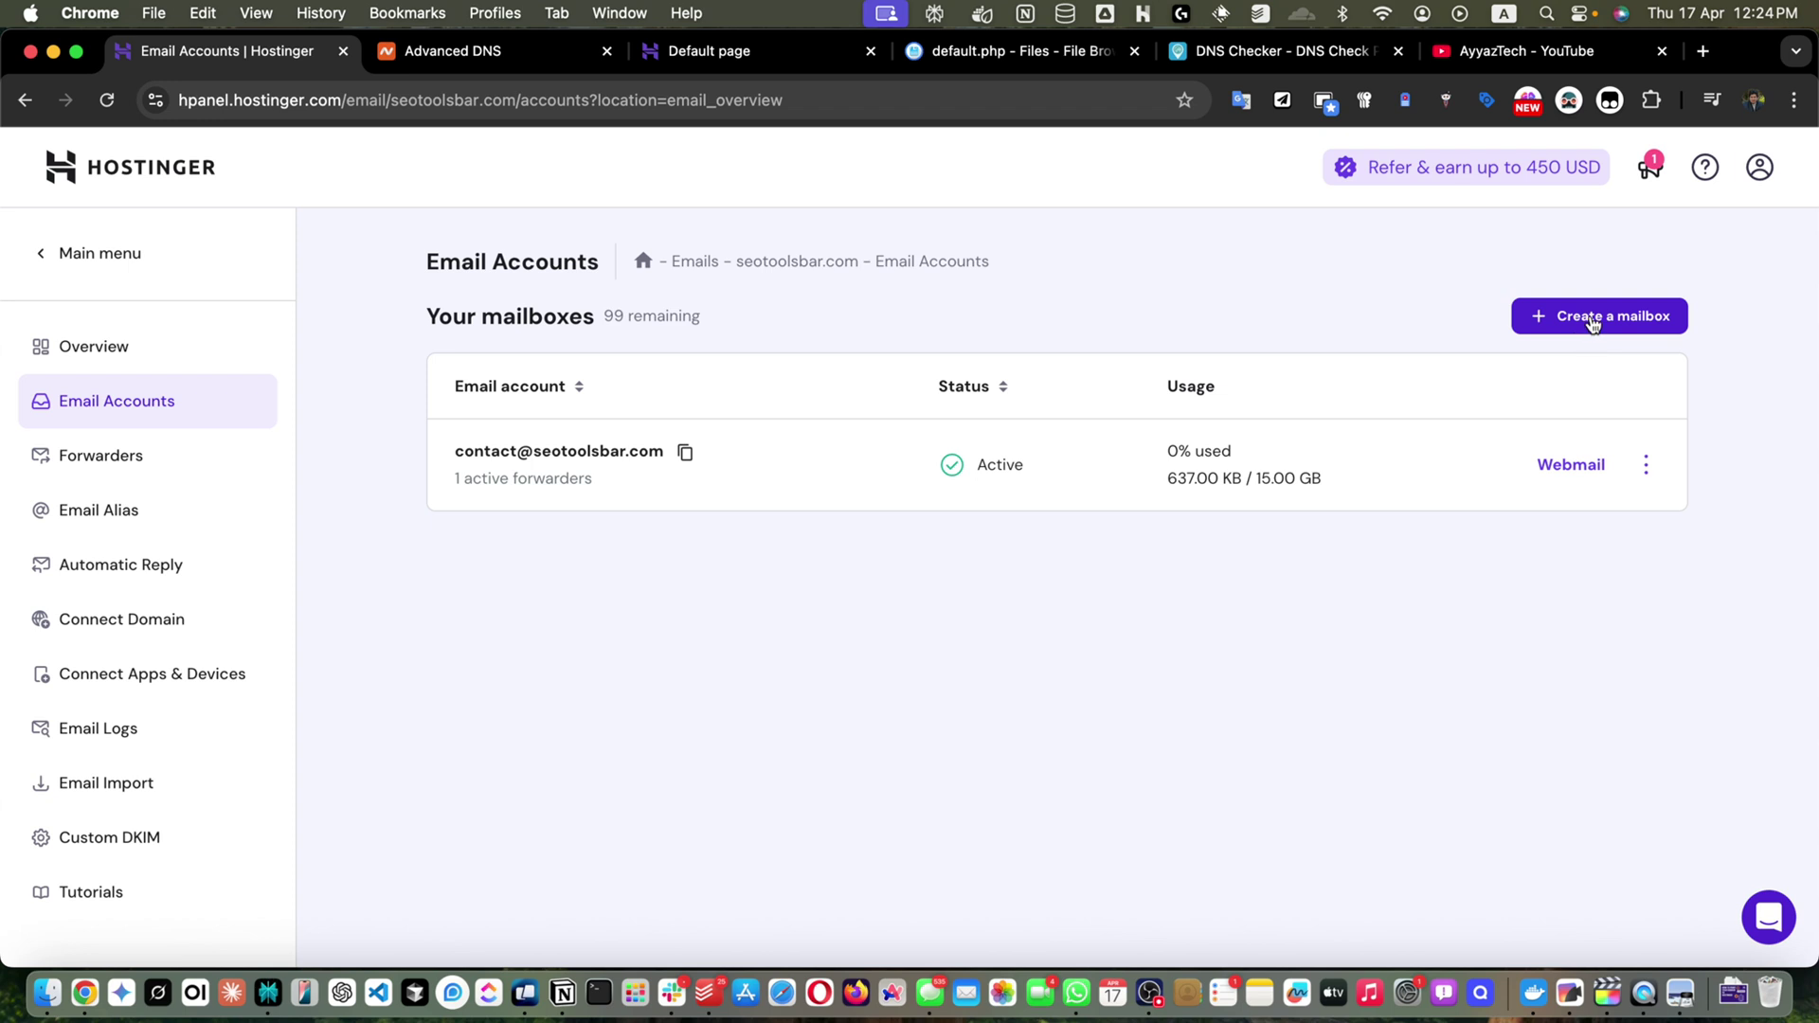
# - Create a mailbox named "test" on seotoolsbar.com, using the saved value for the new password
pyautogui.click(1588, 321)
pyautogui.doubleClick(785, 495)
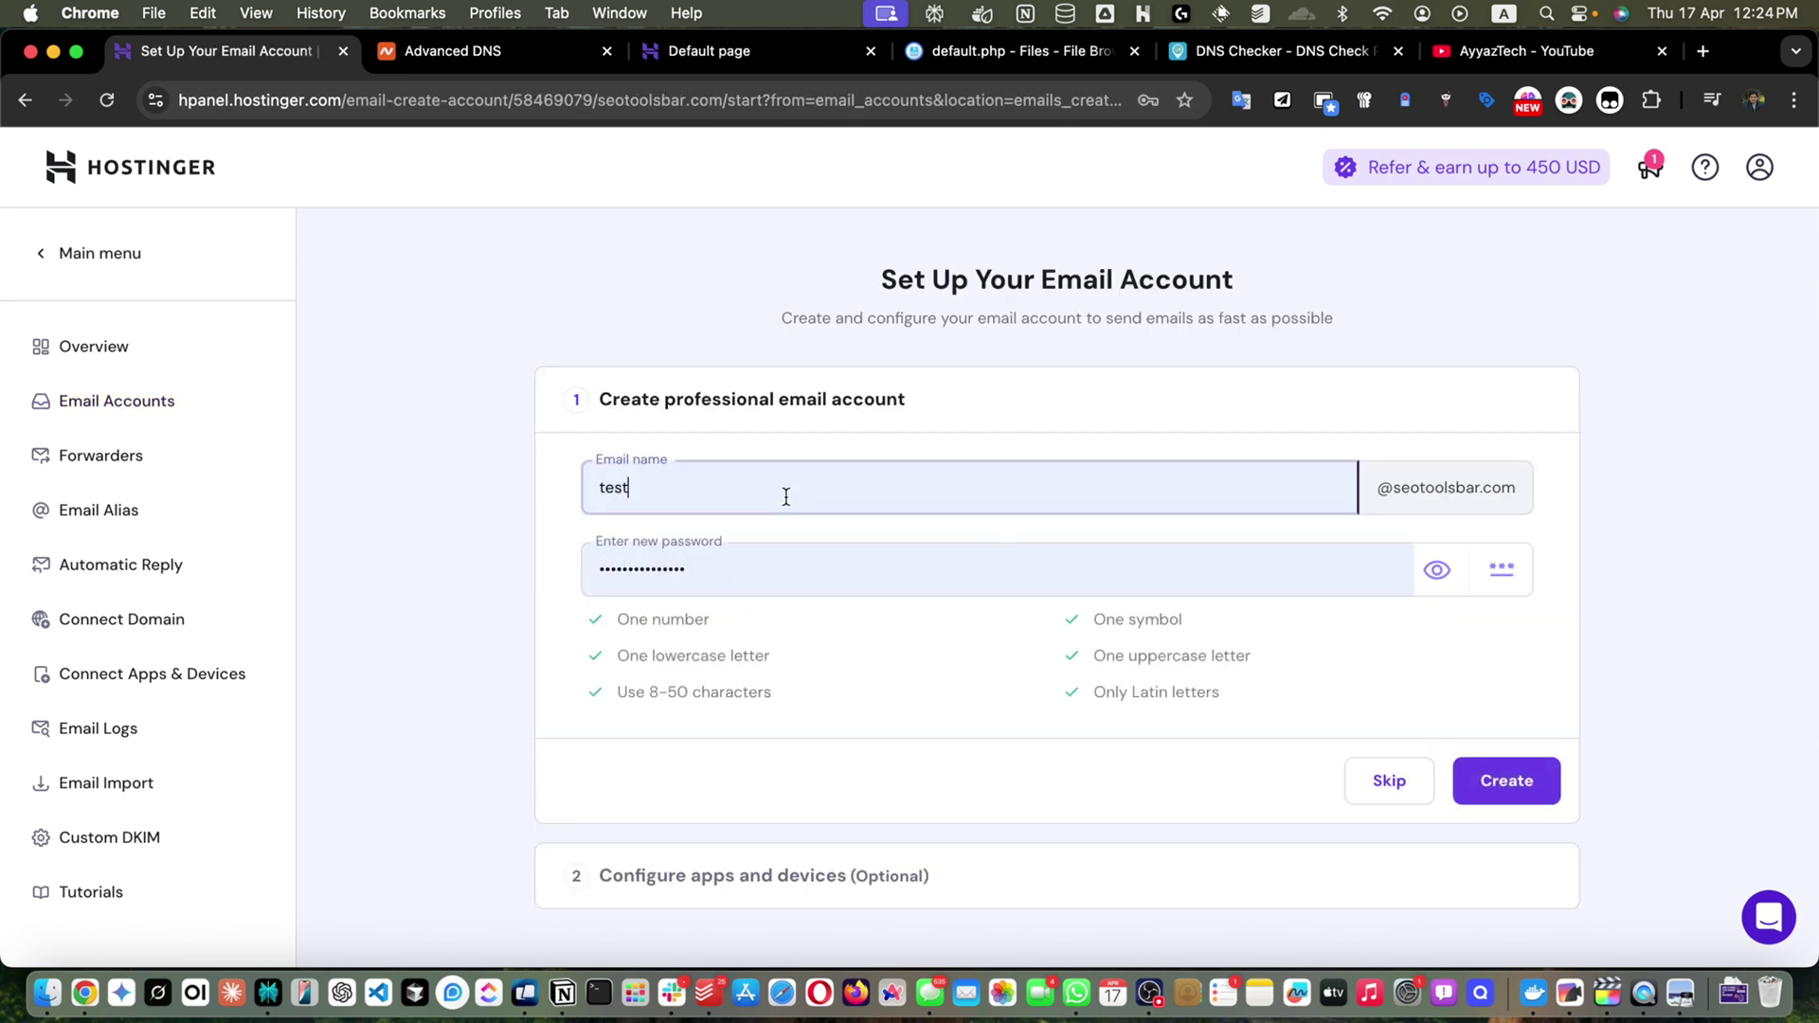
pyautogui.click(420, 557)
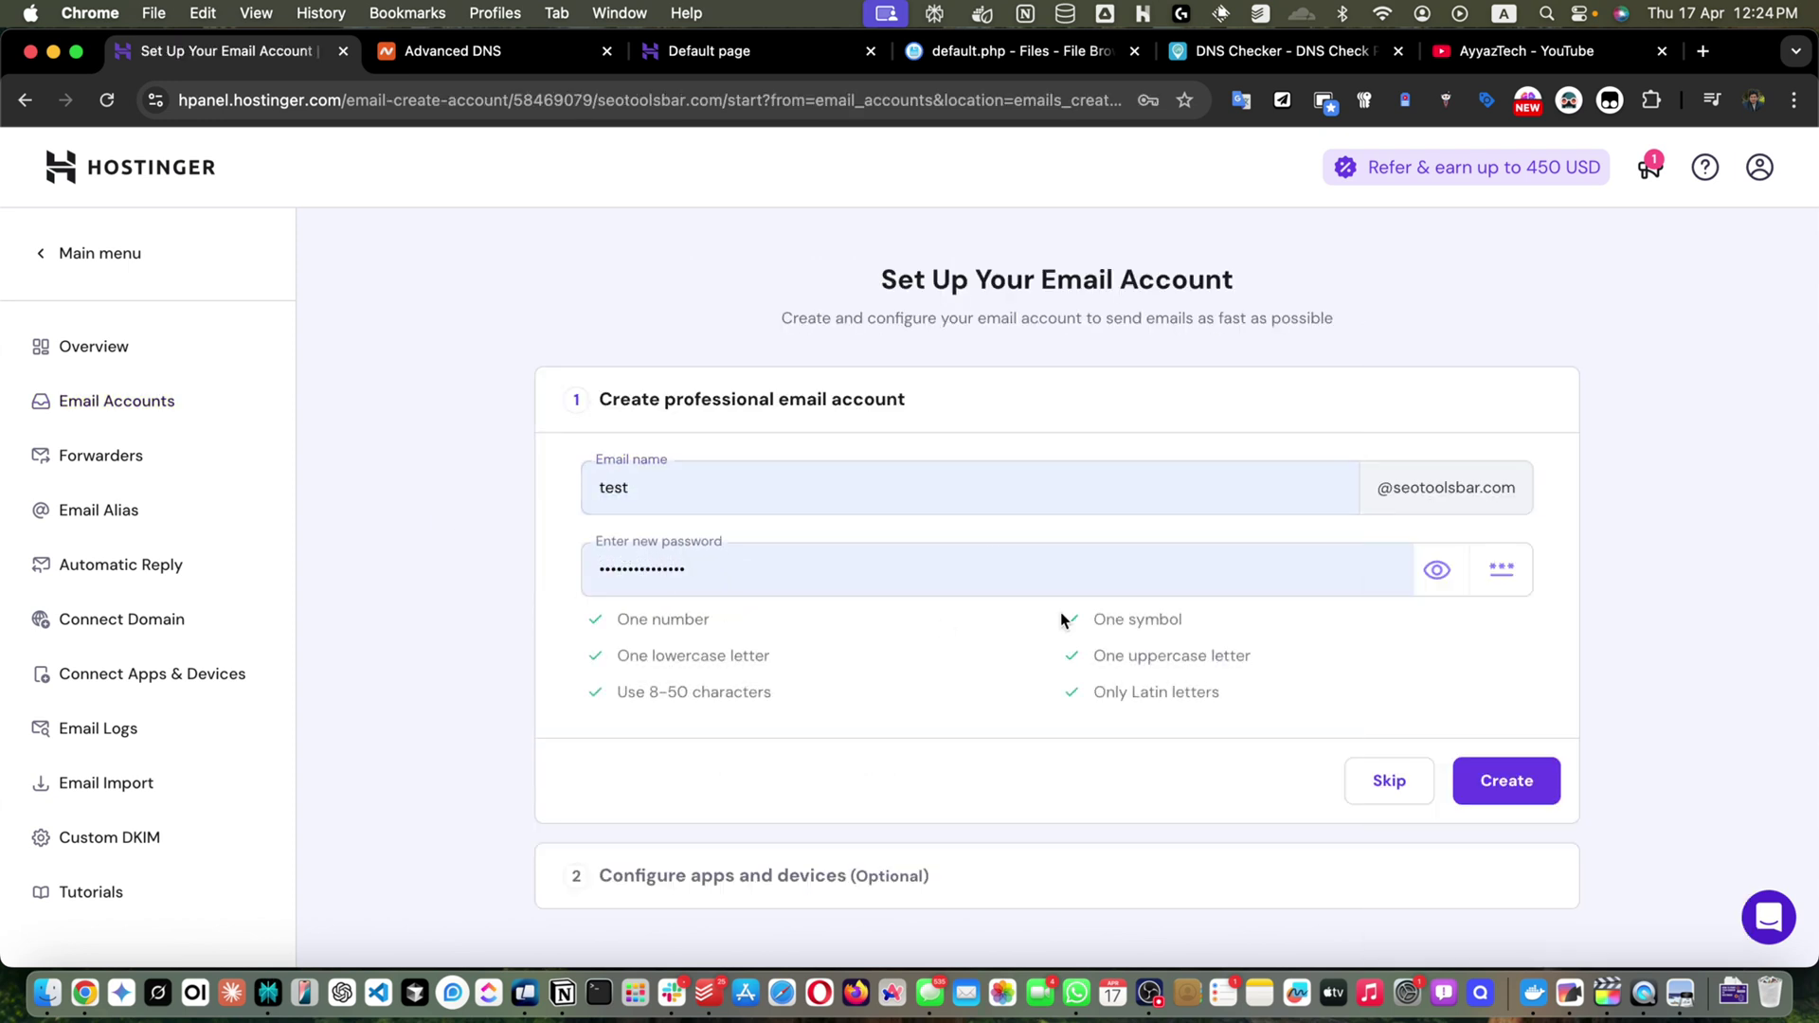
pyautogui.scroll(-2, 985, 674)
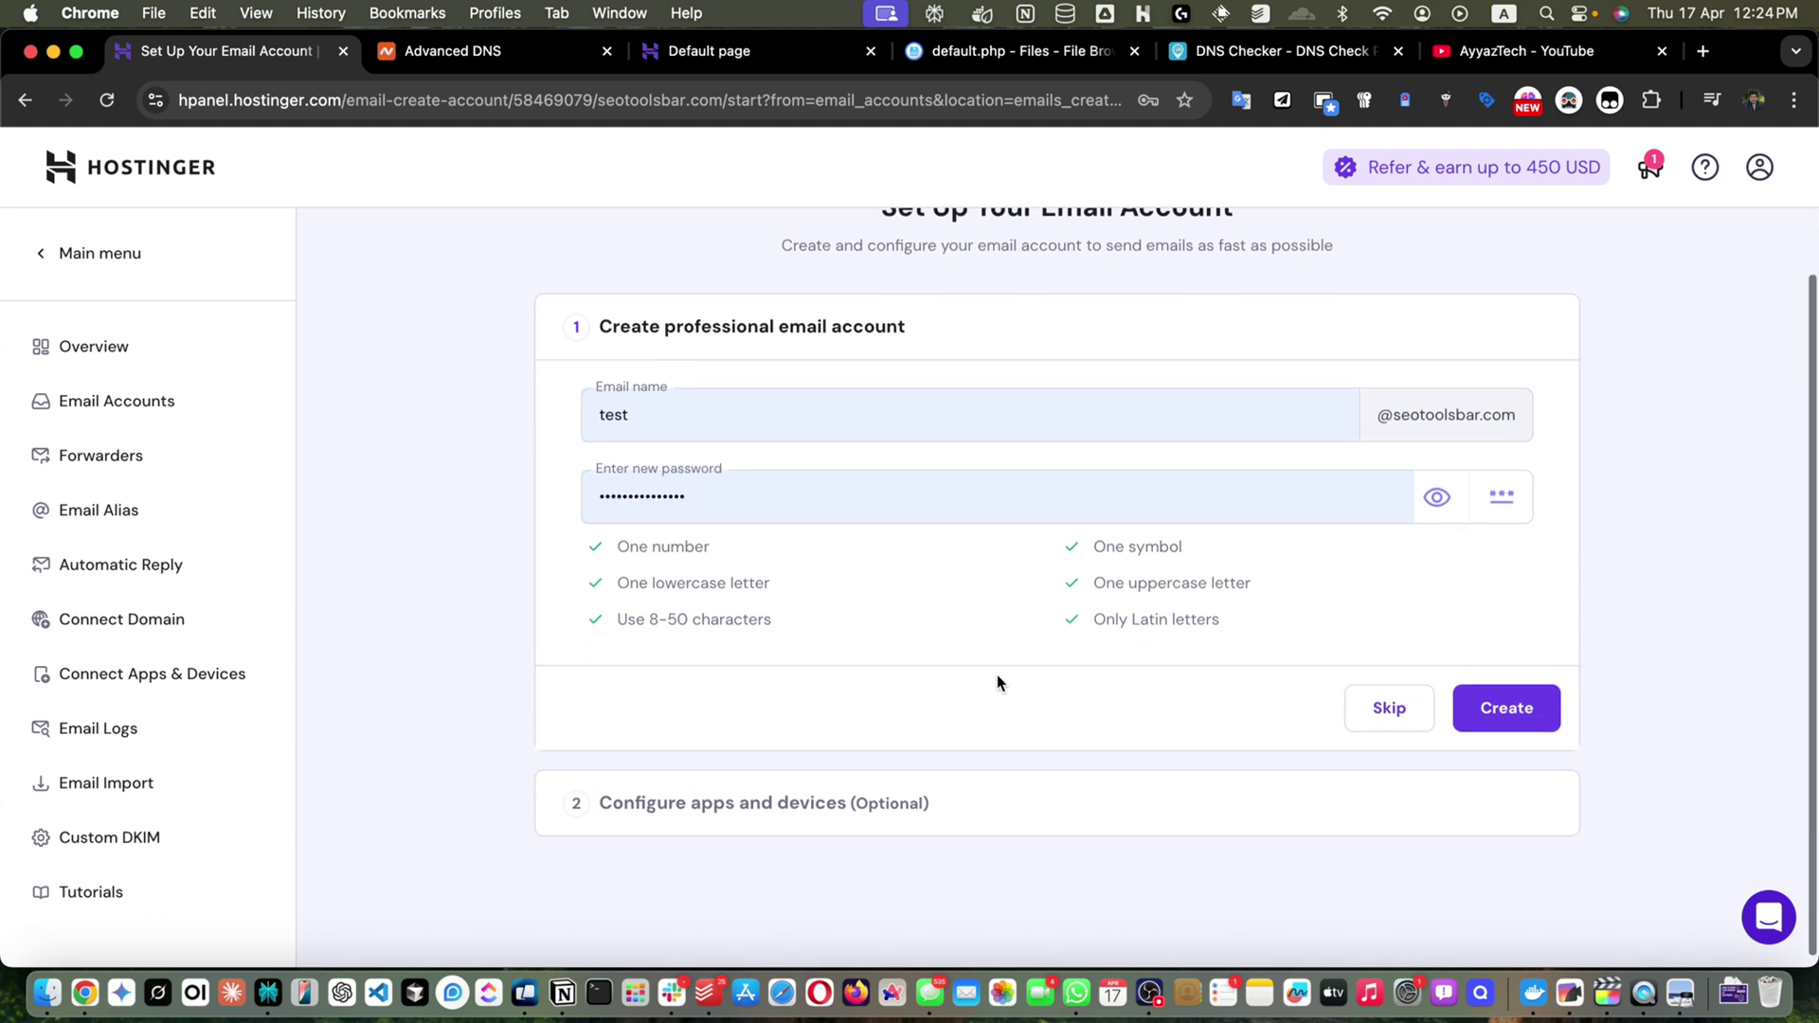
pyautogui.click(1514, 713)
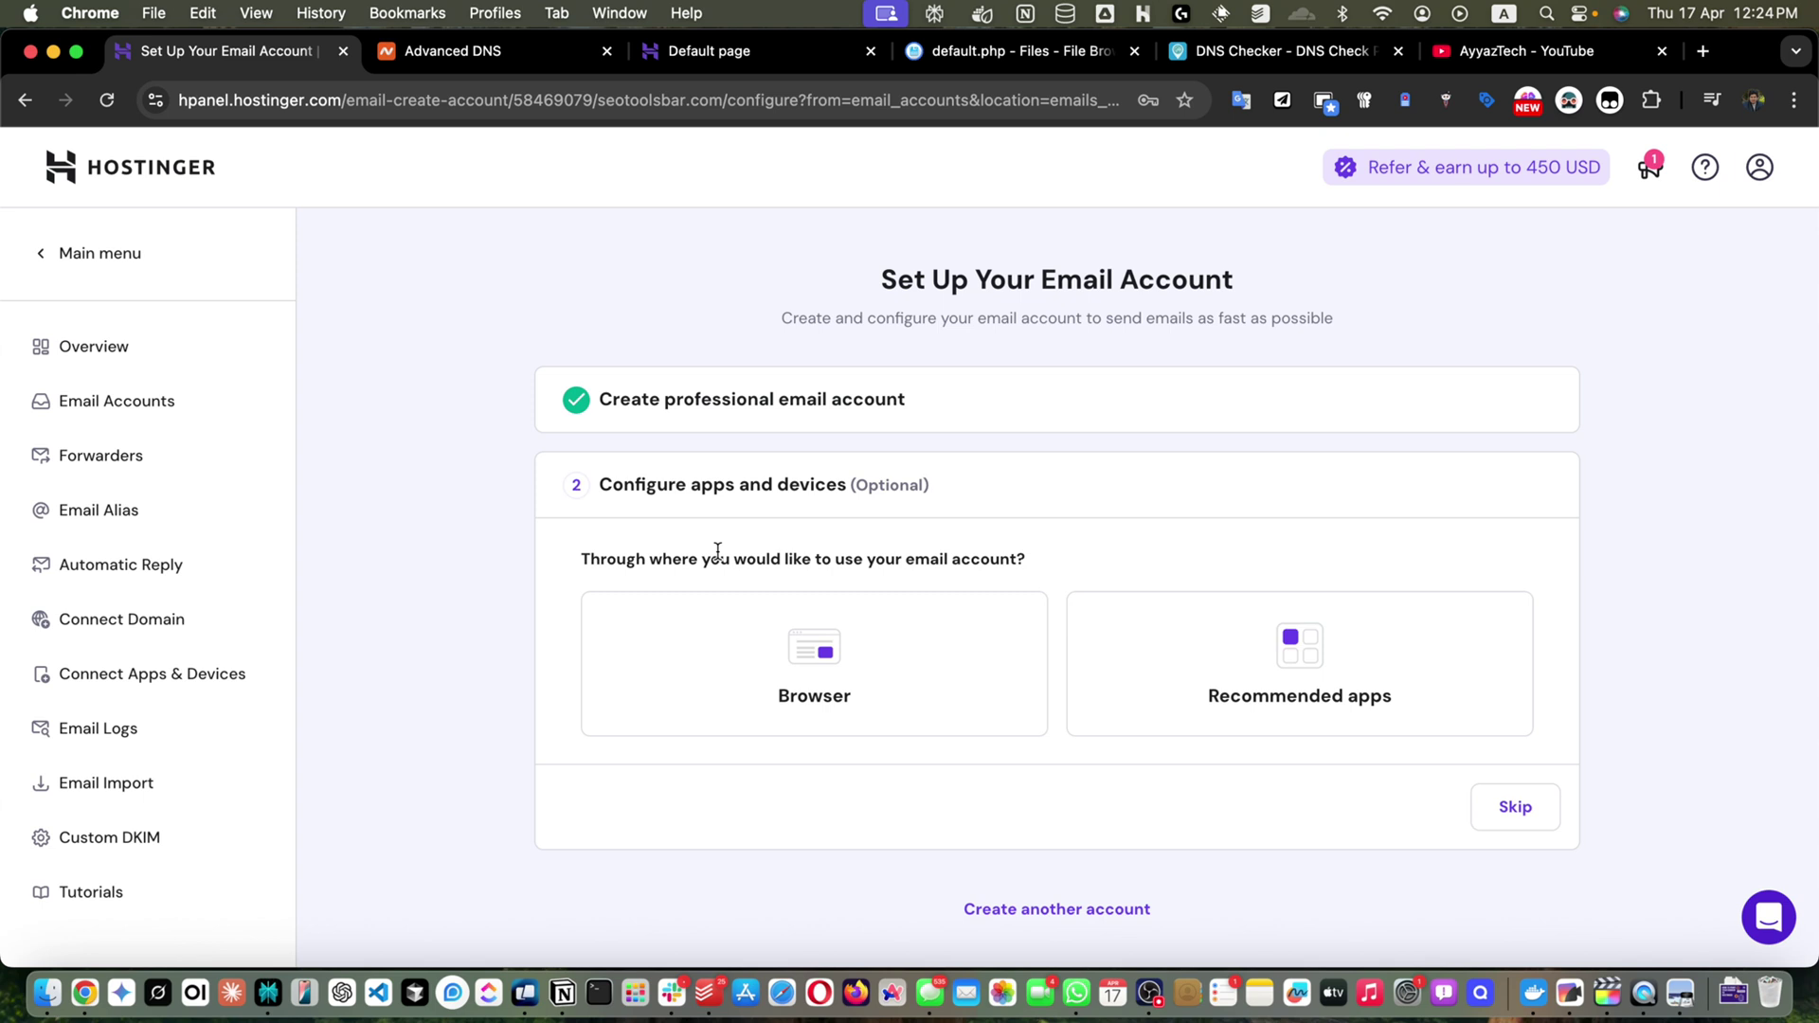
# - Choose Browser access for the new mailbox and log in to its webmail with the account password
pyautogui.click(881, 679)
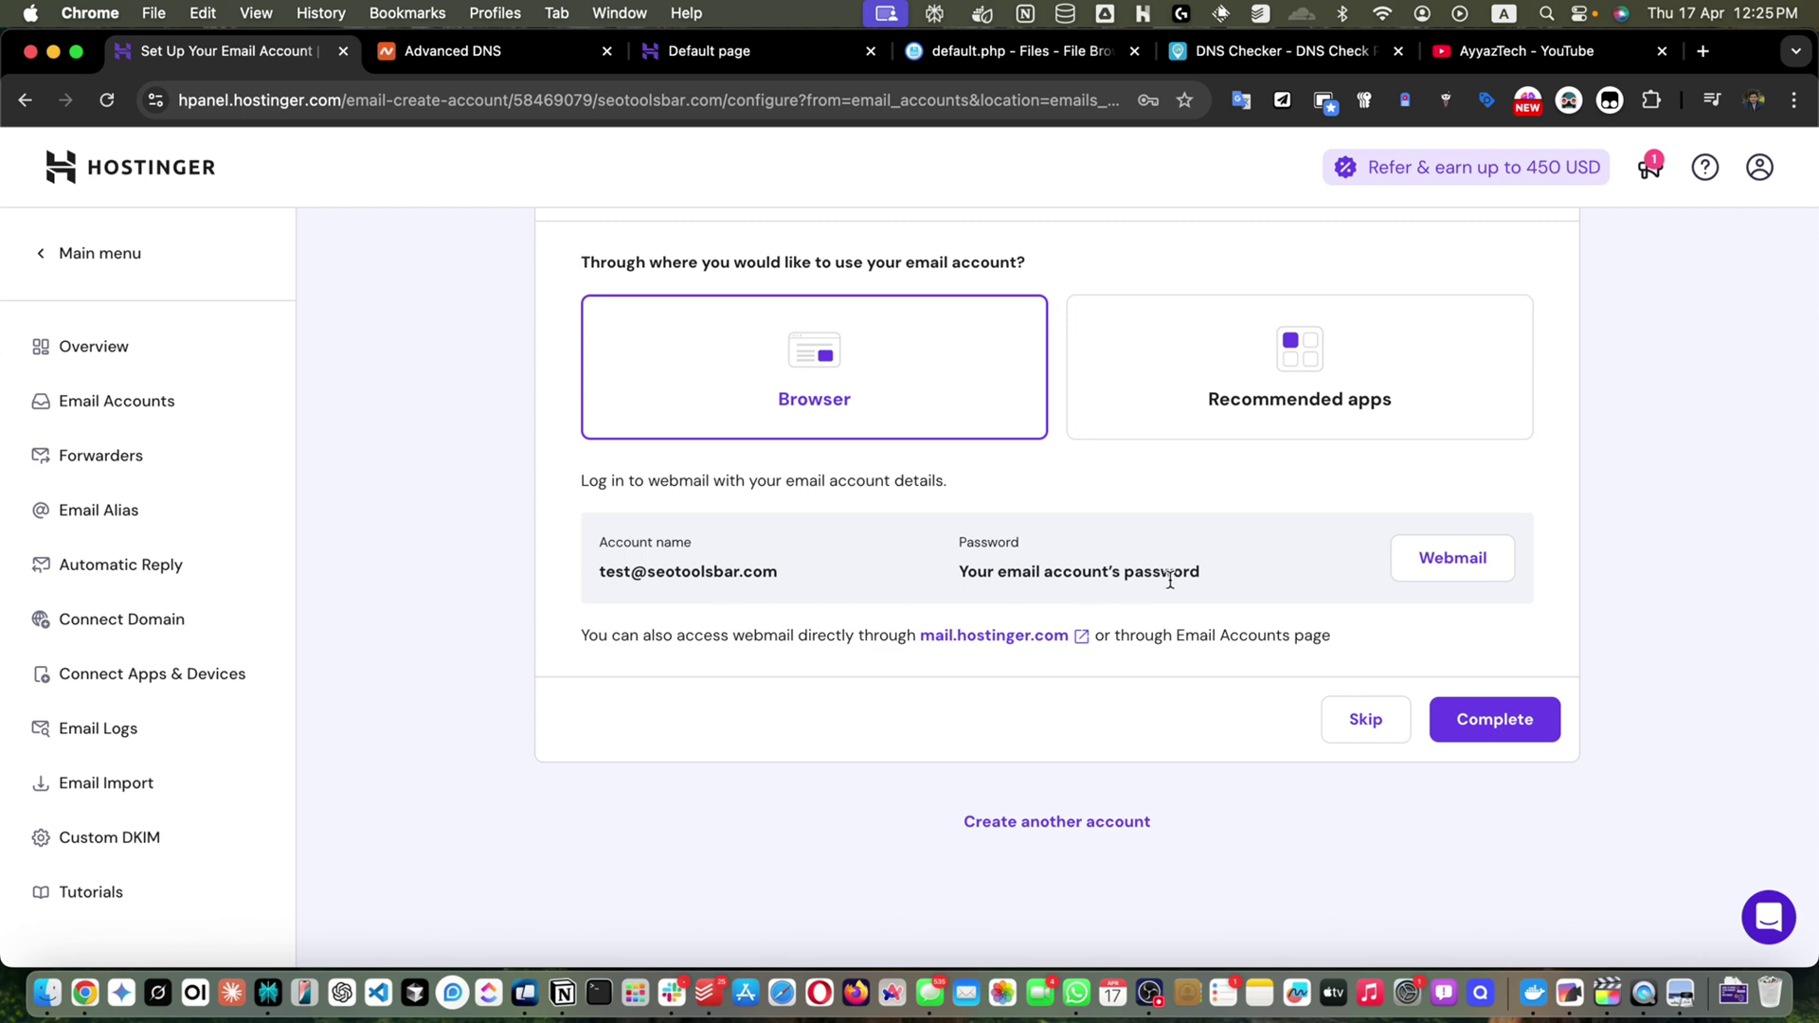
pyautogui.click(1440, 564)
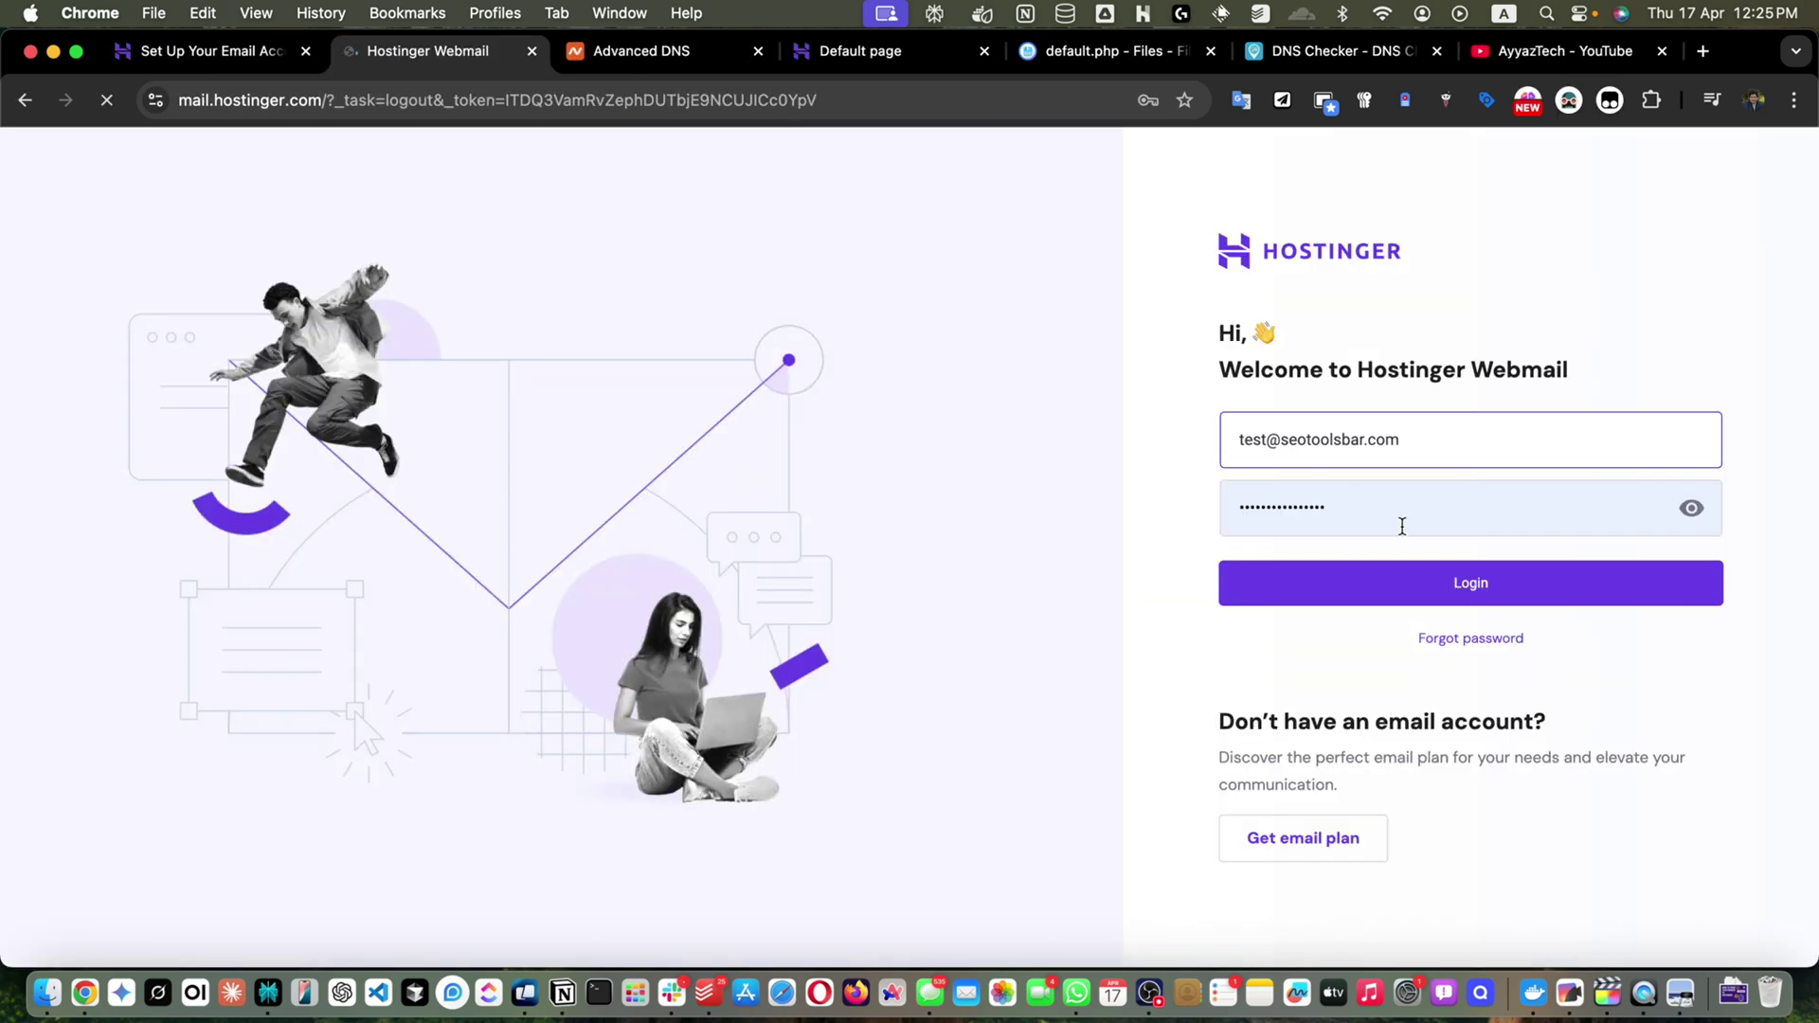
pyautogui.click(1402, 526)
pyautogui.click(1351, 591)
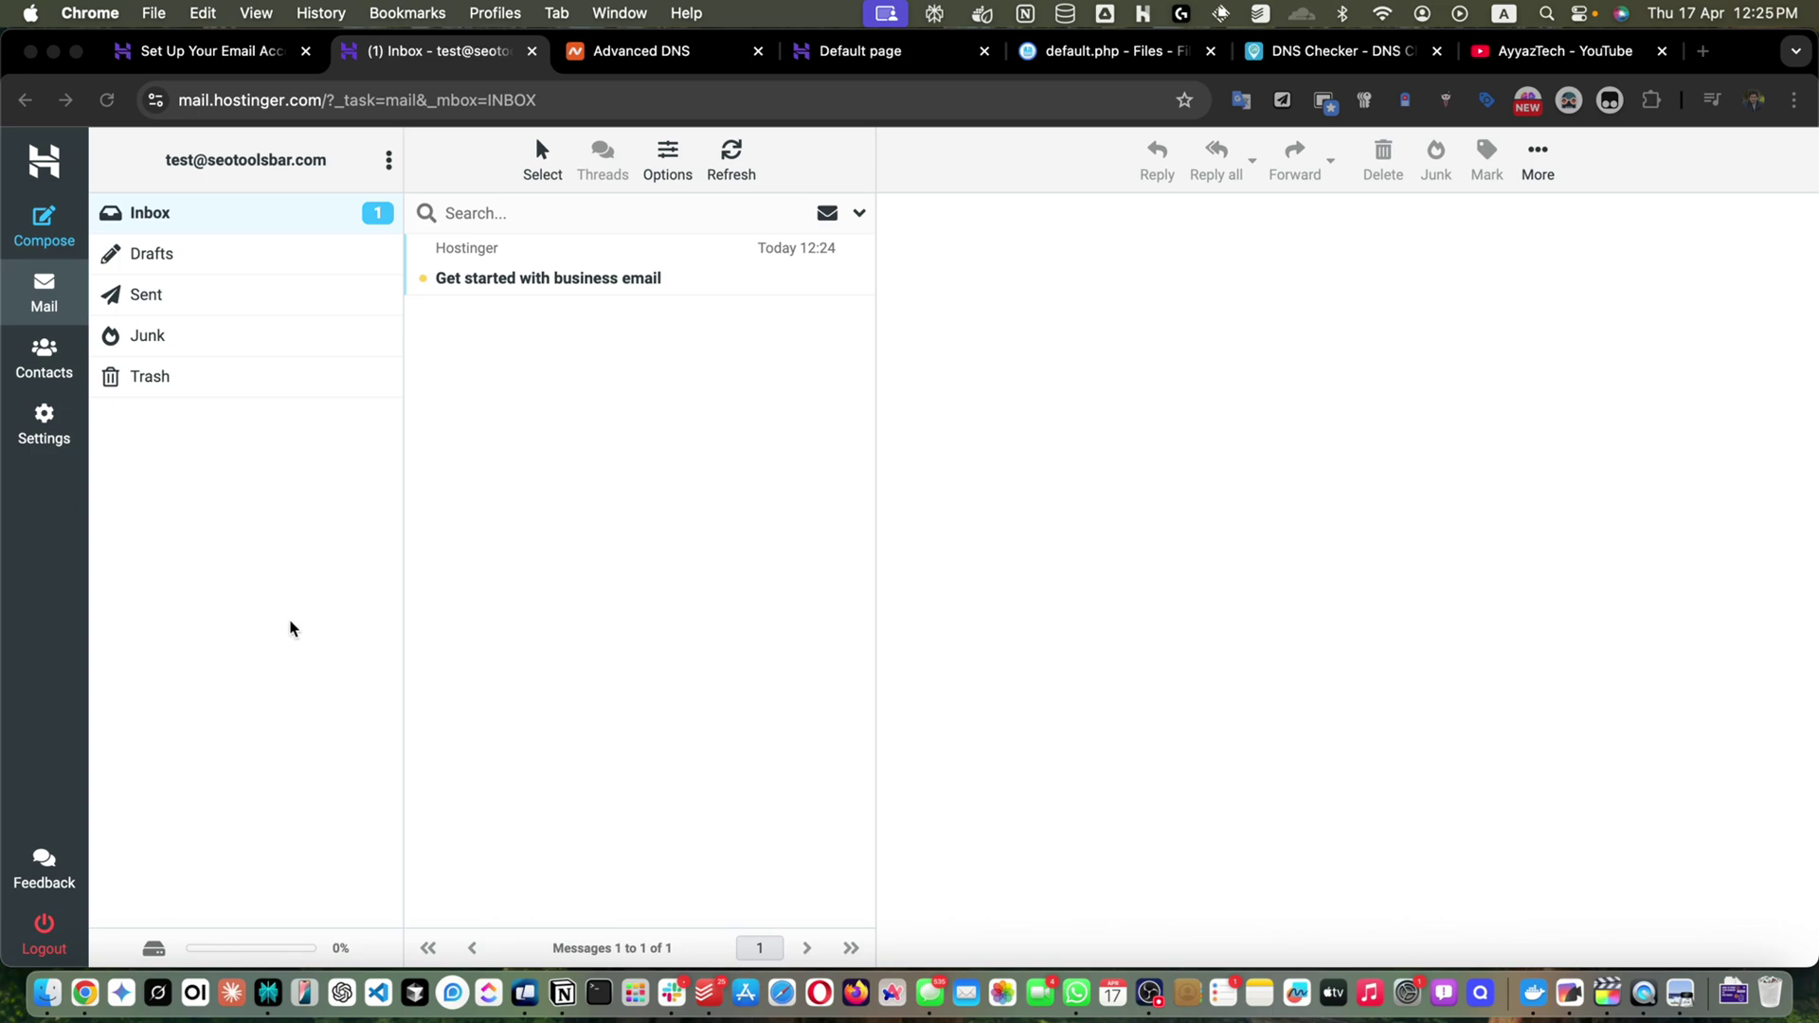
pyautogui.click(511, 568)
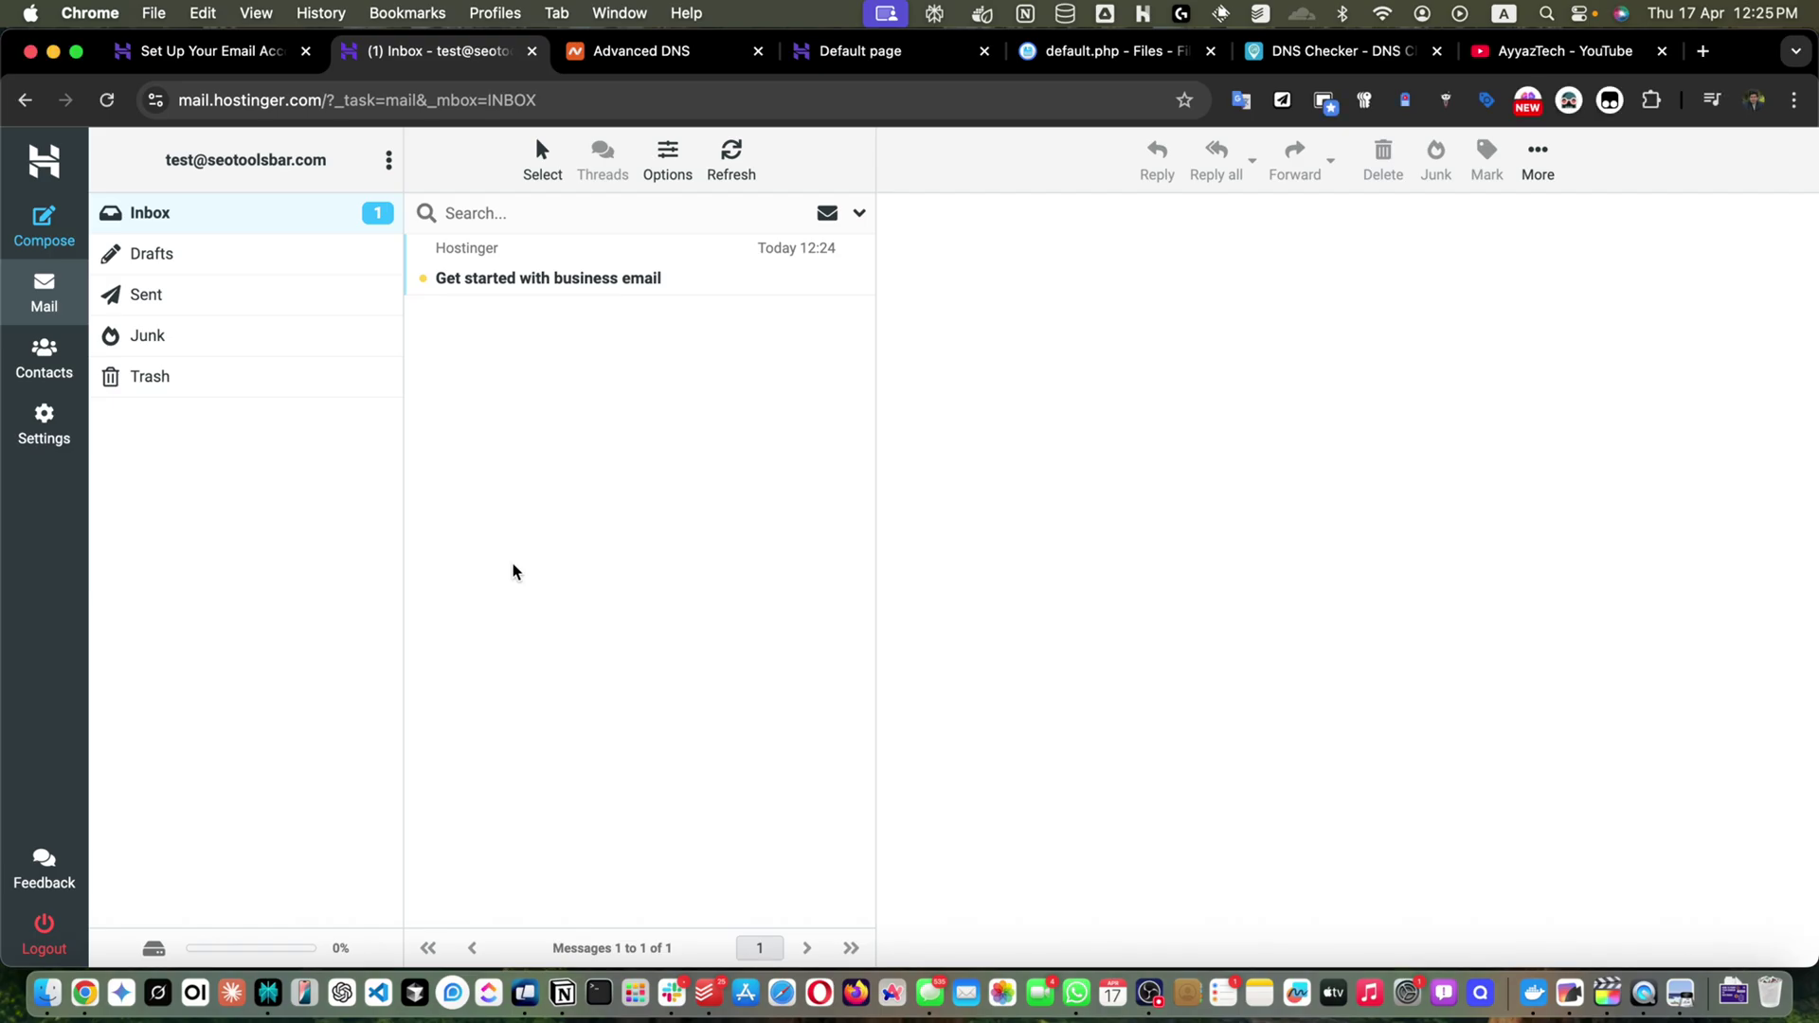
# - Start a forwarder on the domain's Forwarders page and choose the "test" mailbox as the source of forwarded emails
pyautogui.click(248, 47)
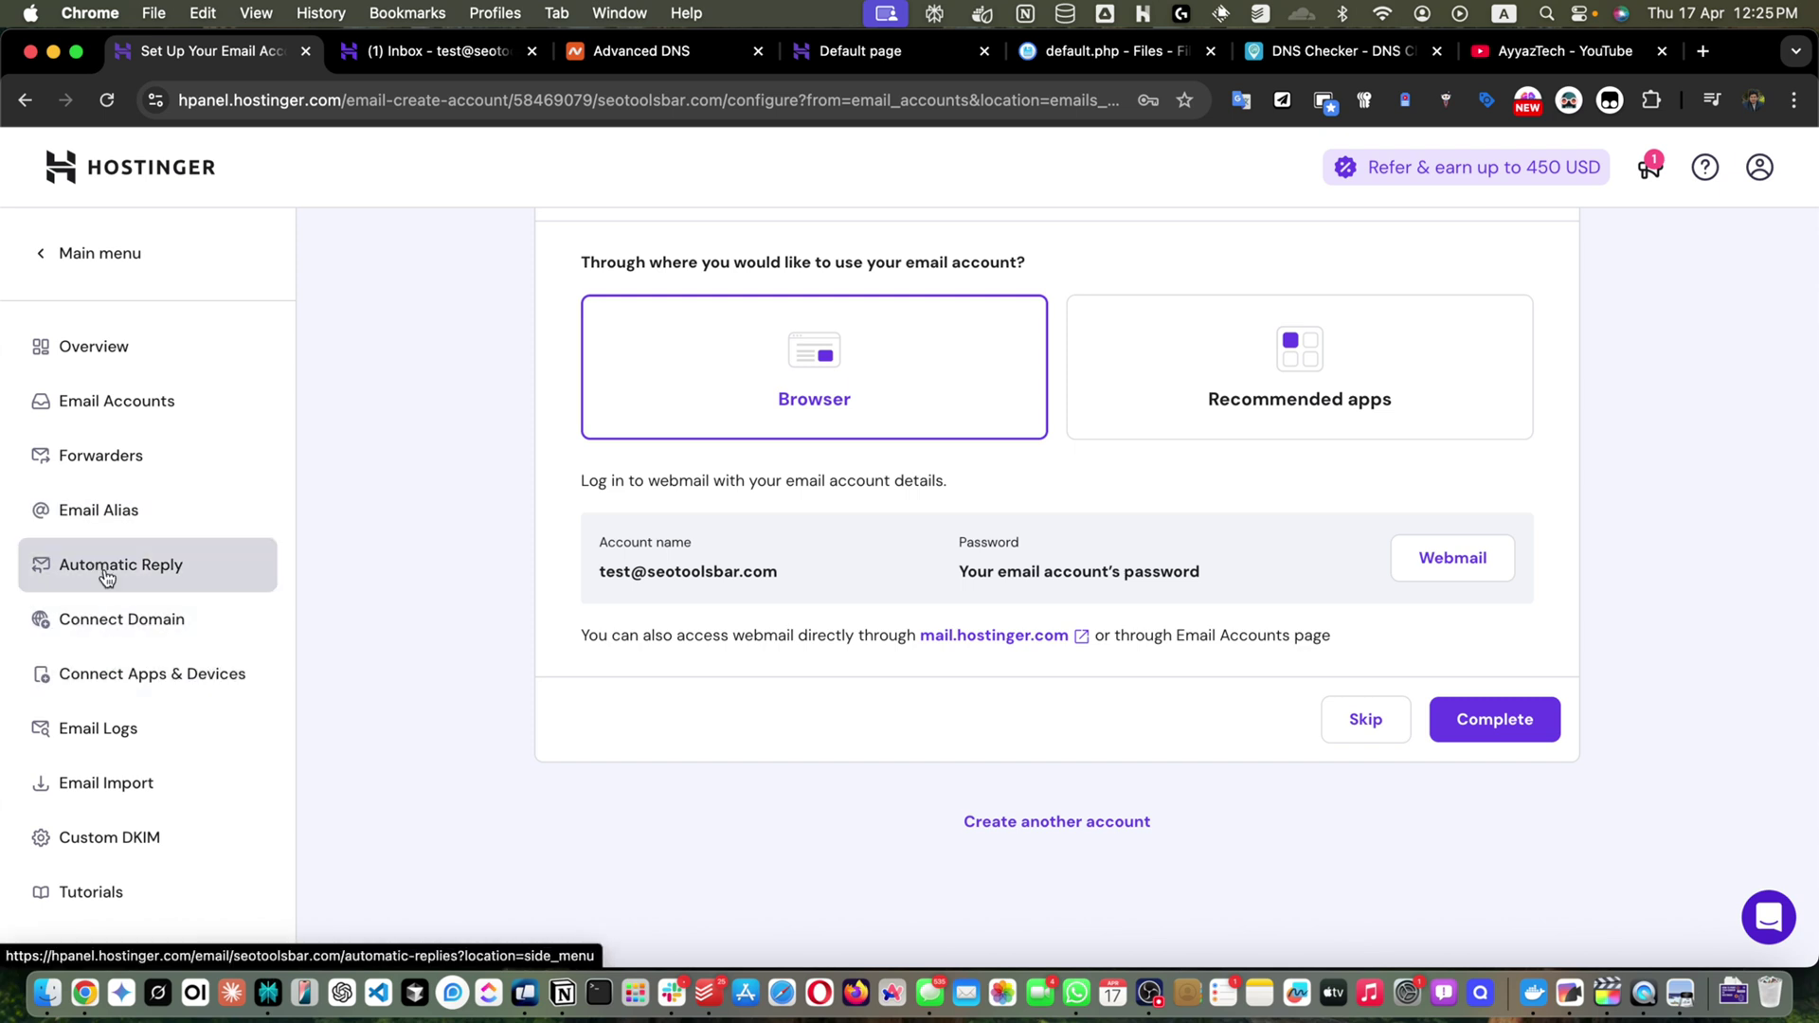
pyautogui.click(96, 463)
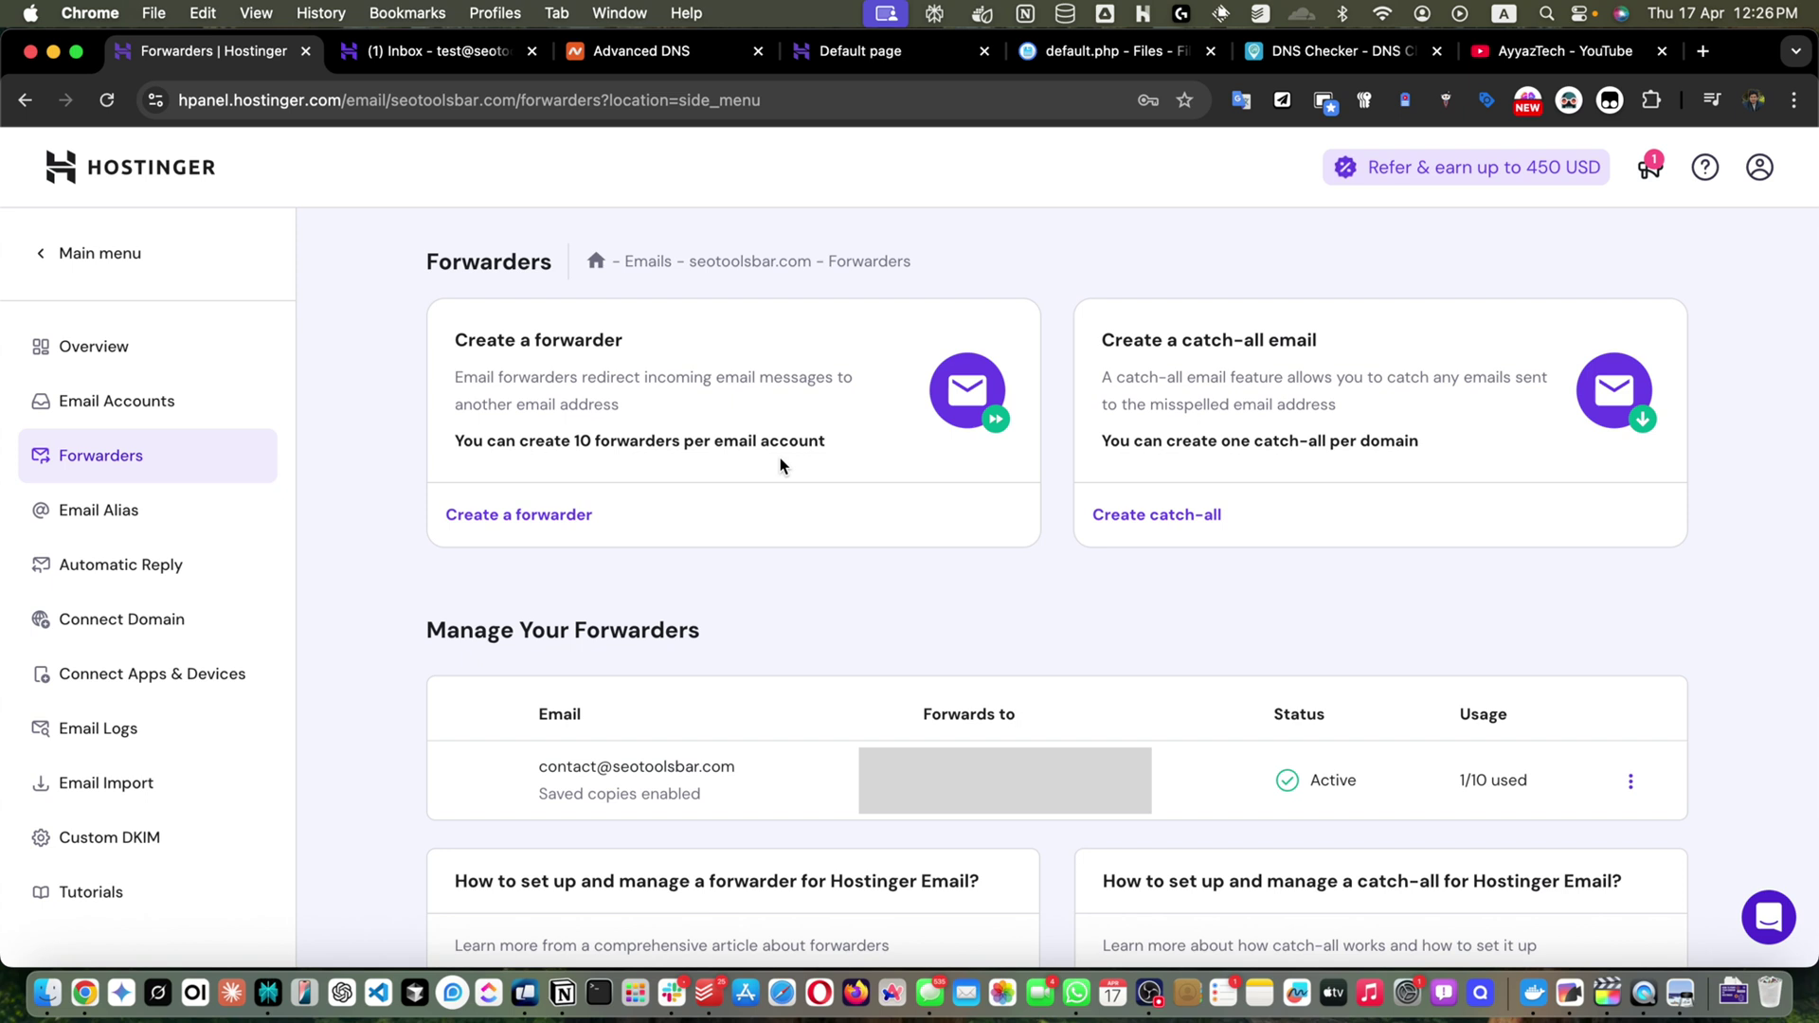
pyautogui.click(521, 524)
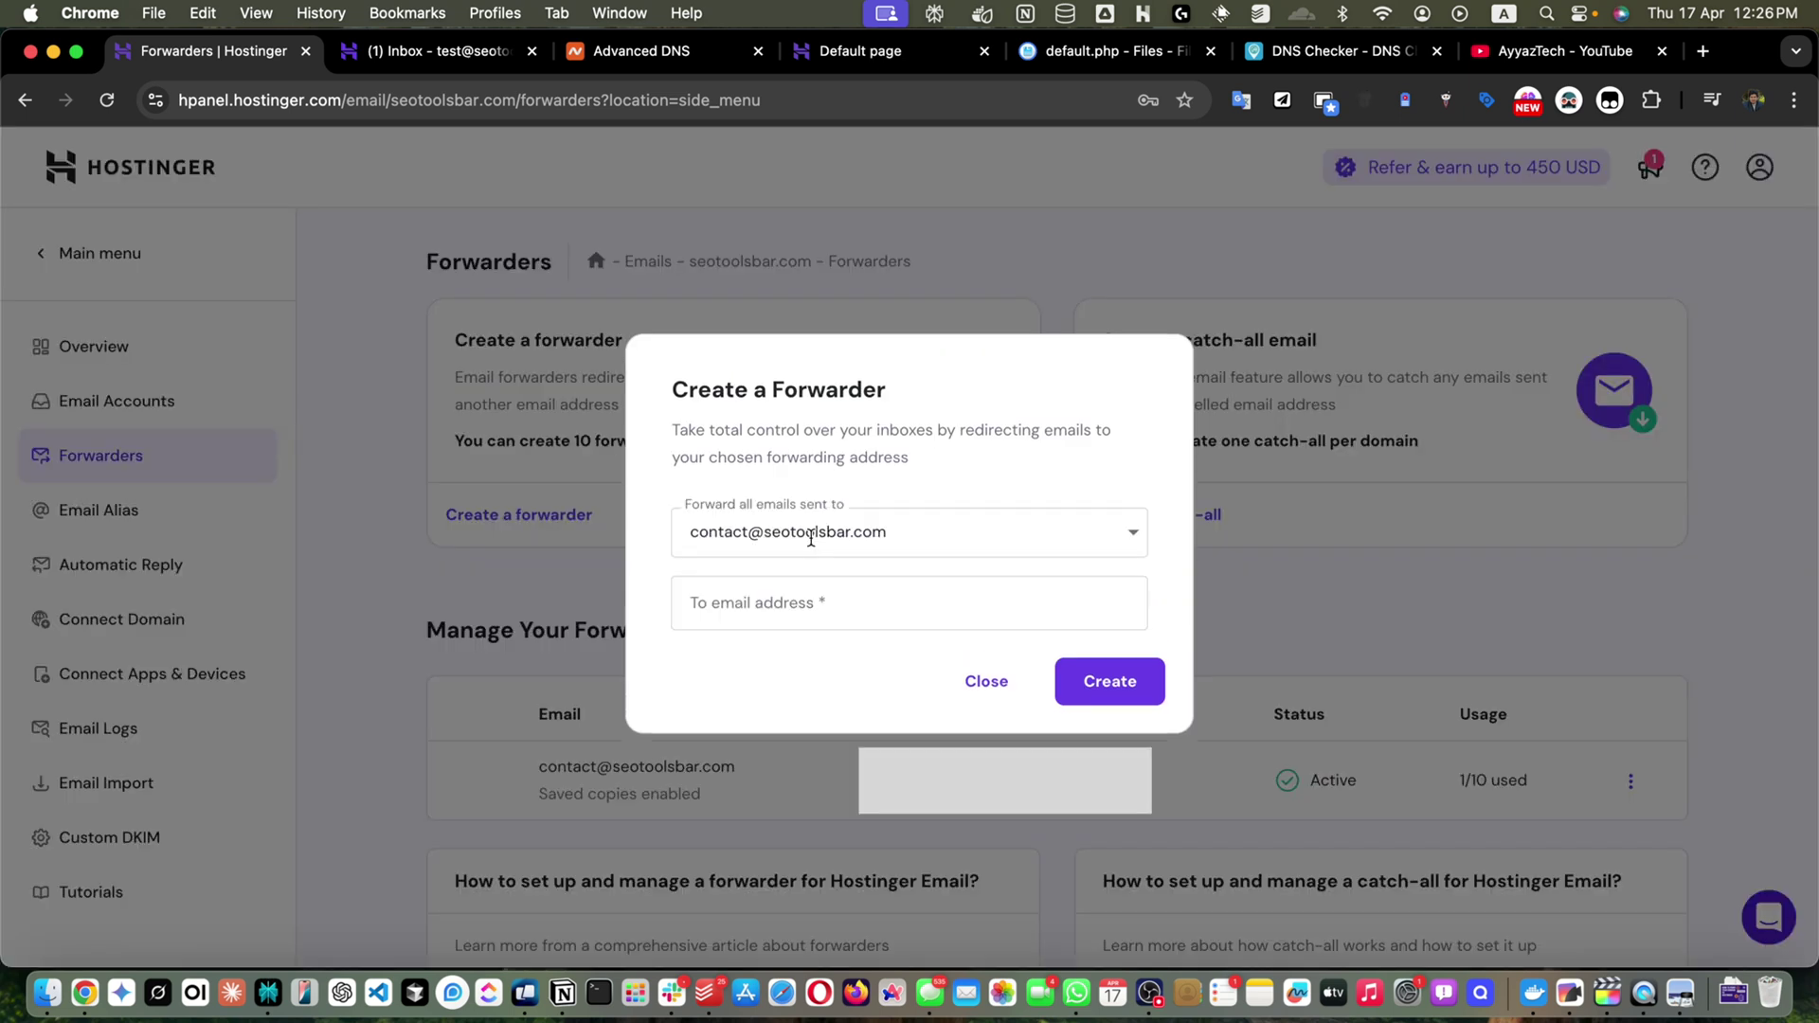
pyautogui.click(795, 485)
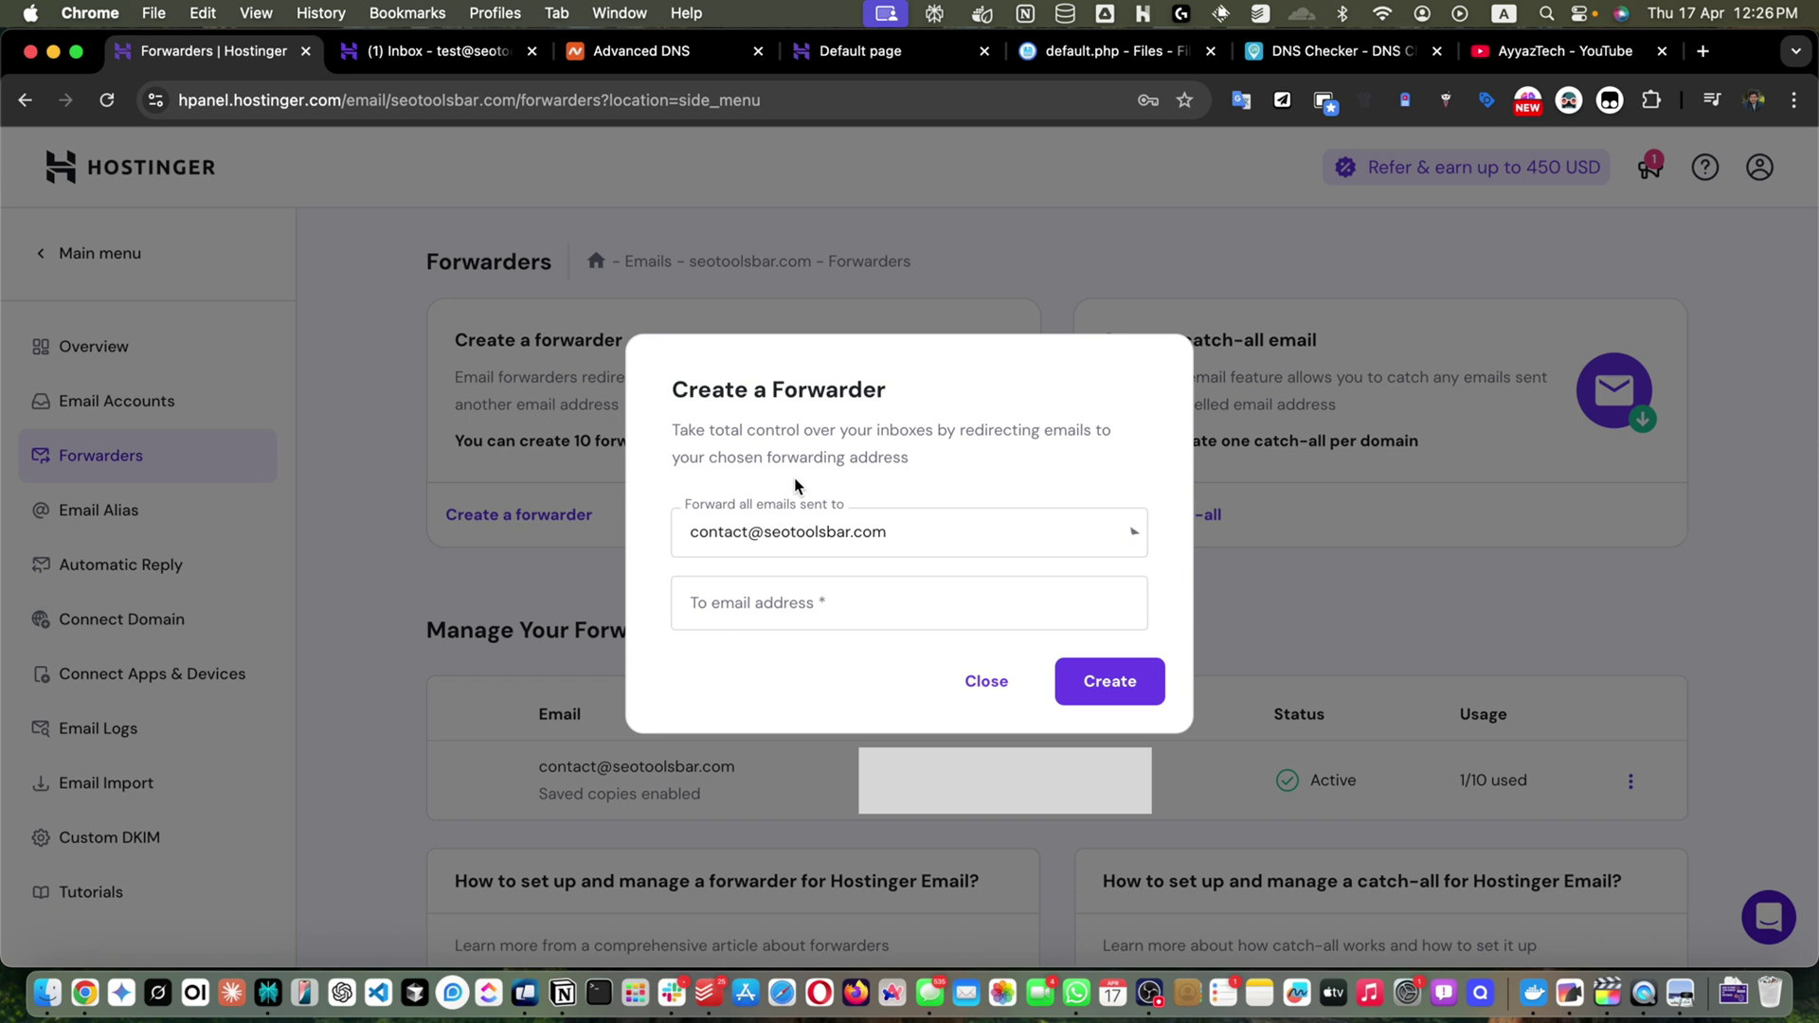
pyautogui.click(846, 532)
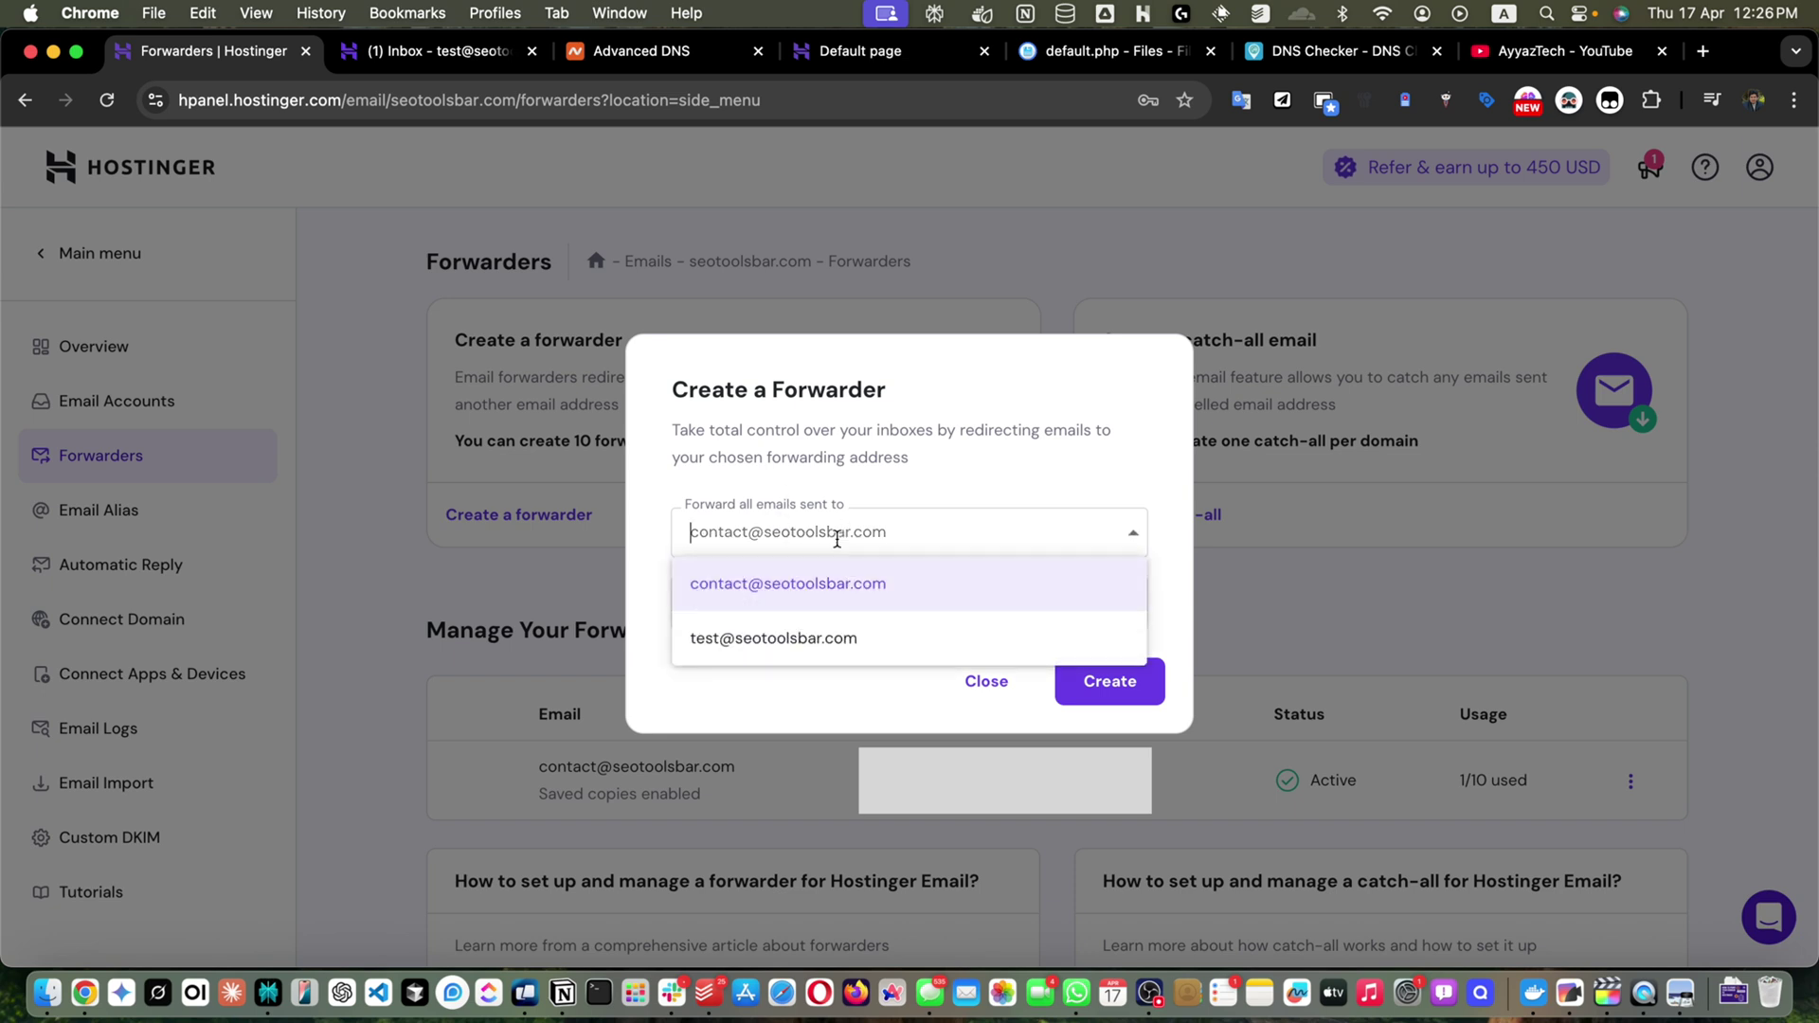
pyautogui.click(794, 643)
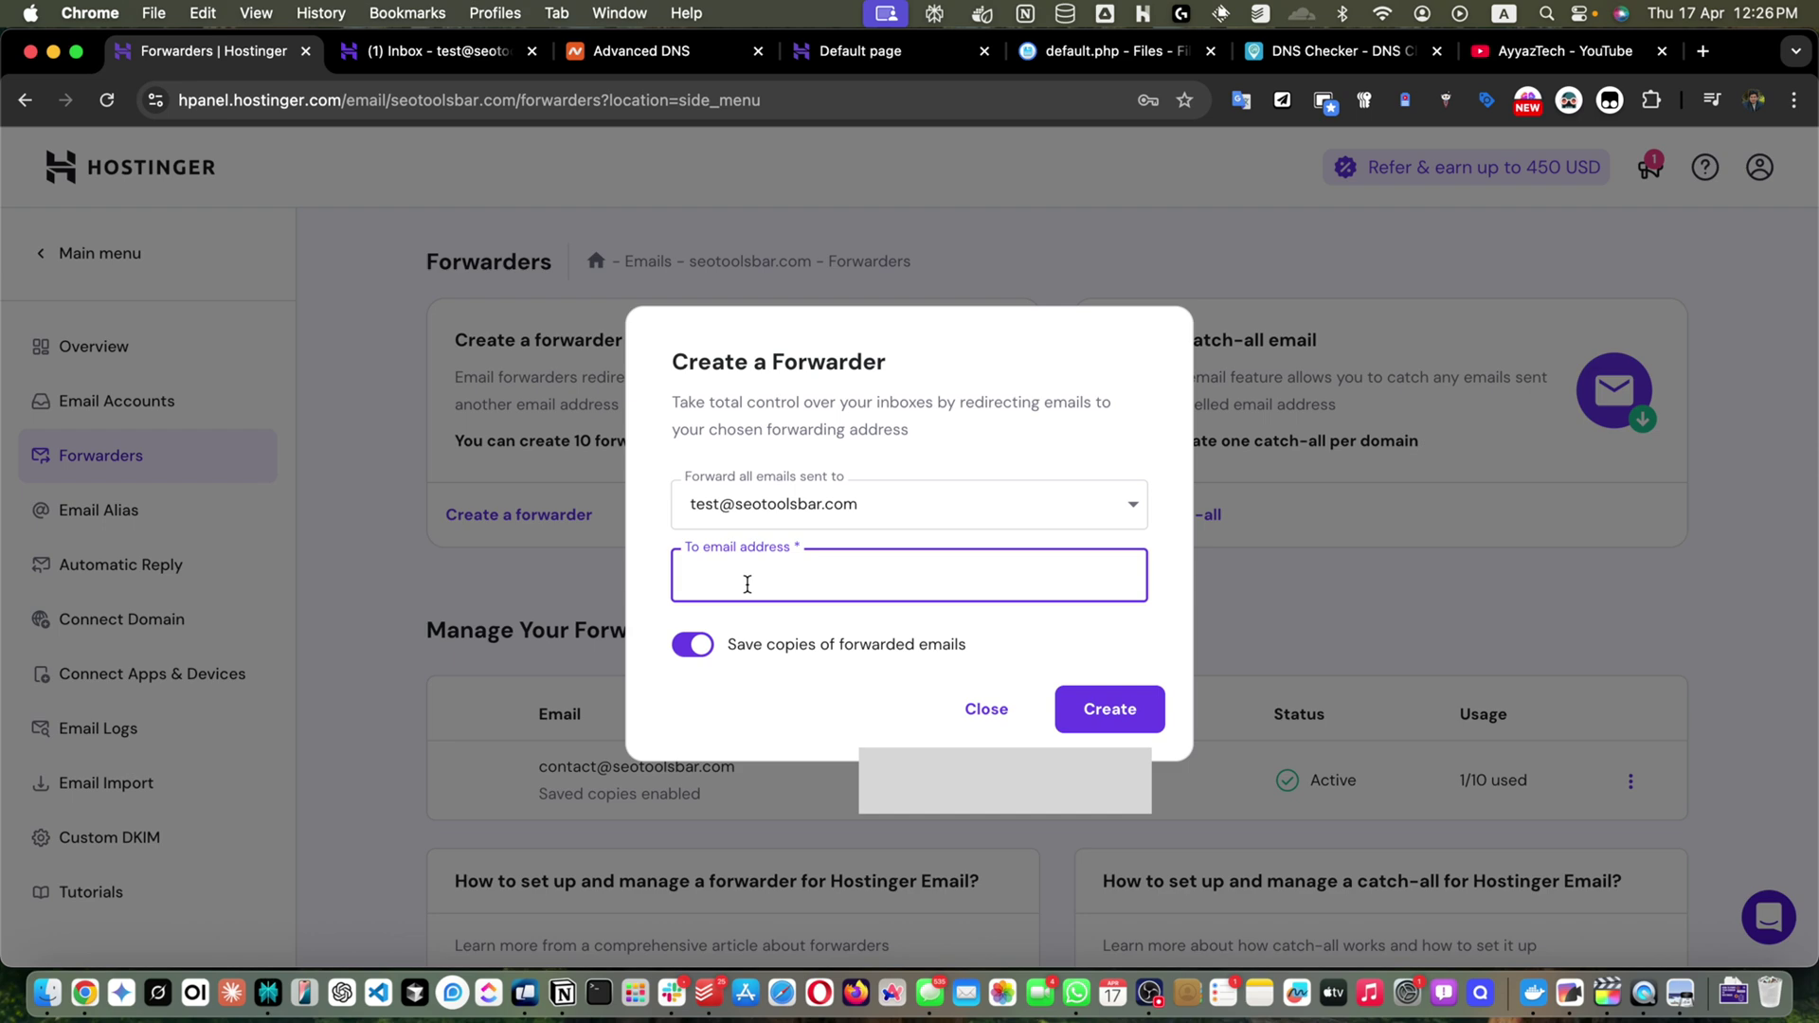
# - Copy the account's email address from the Gmail window and paste it as the forwarder's destination address
pyautogui.press('super+grave')
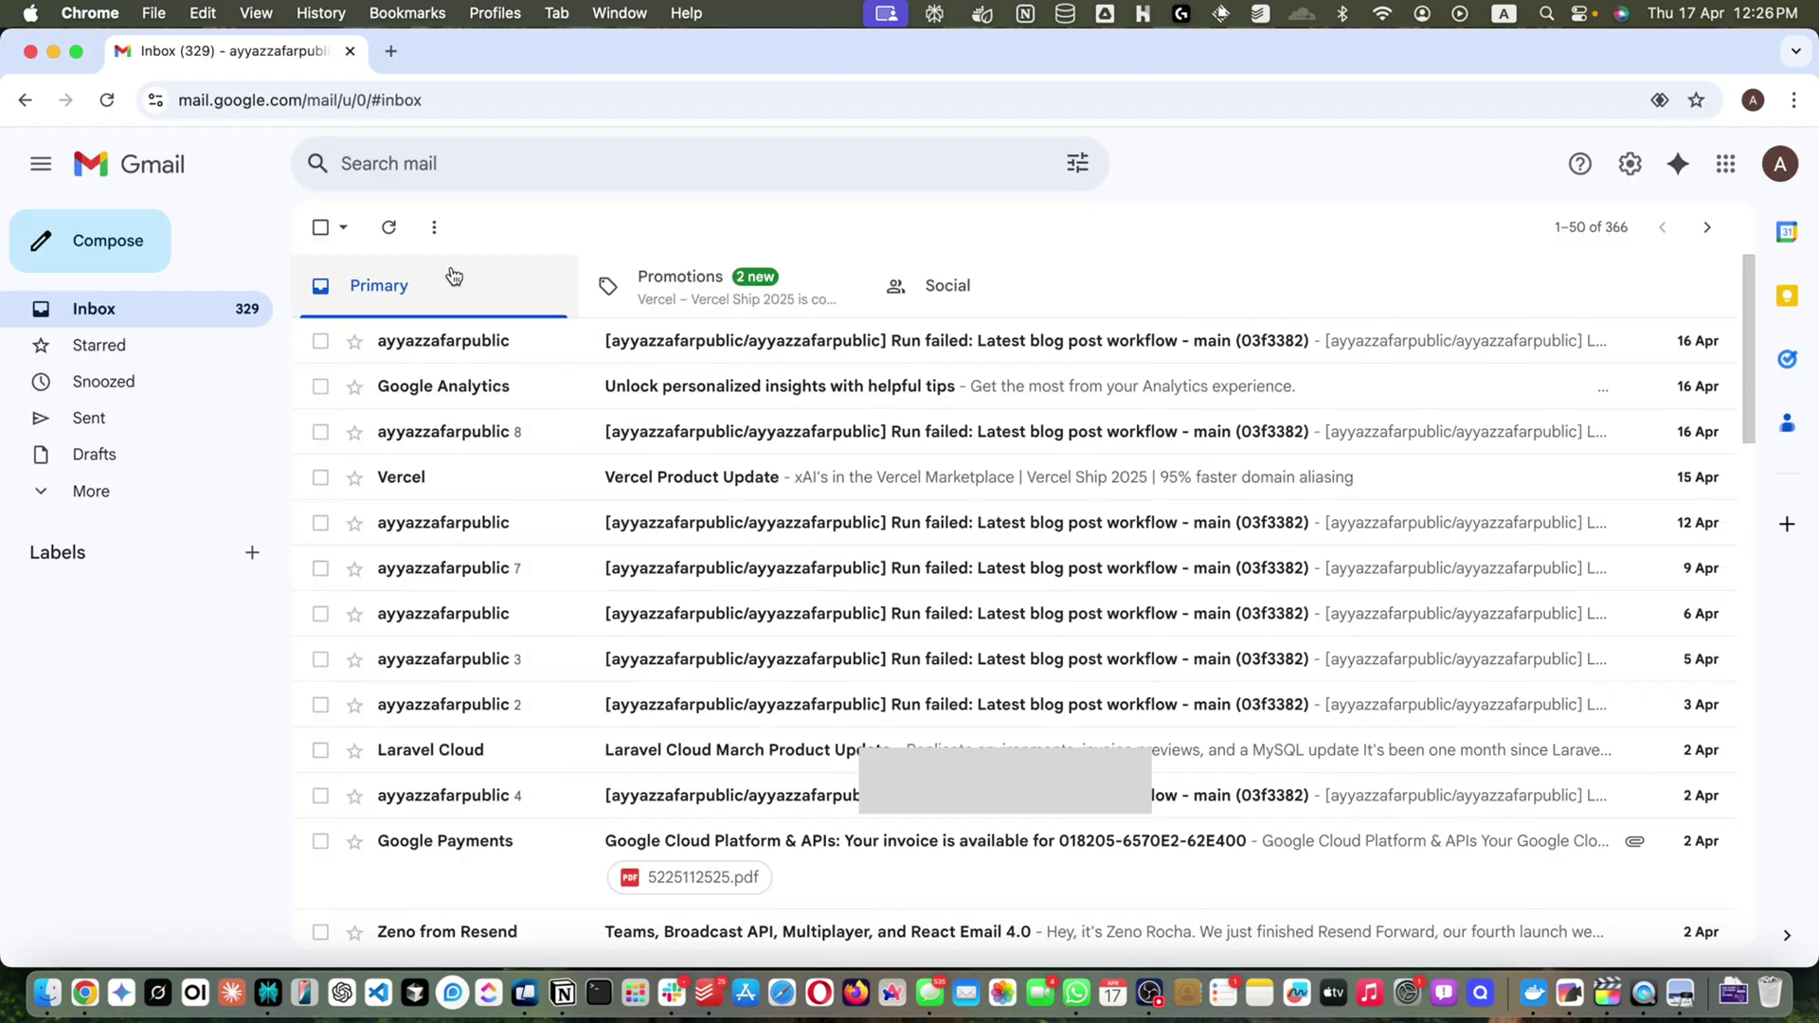
pyautogui.click(1782, 180)
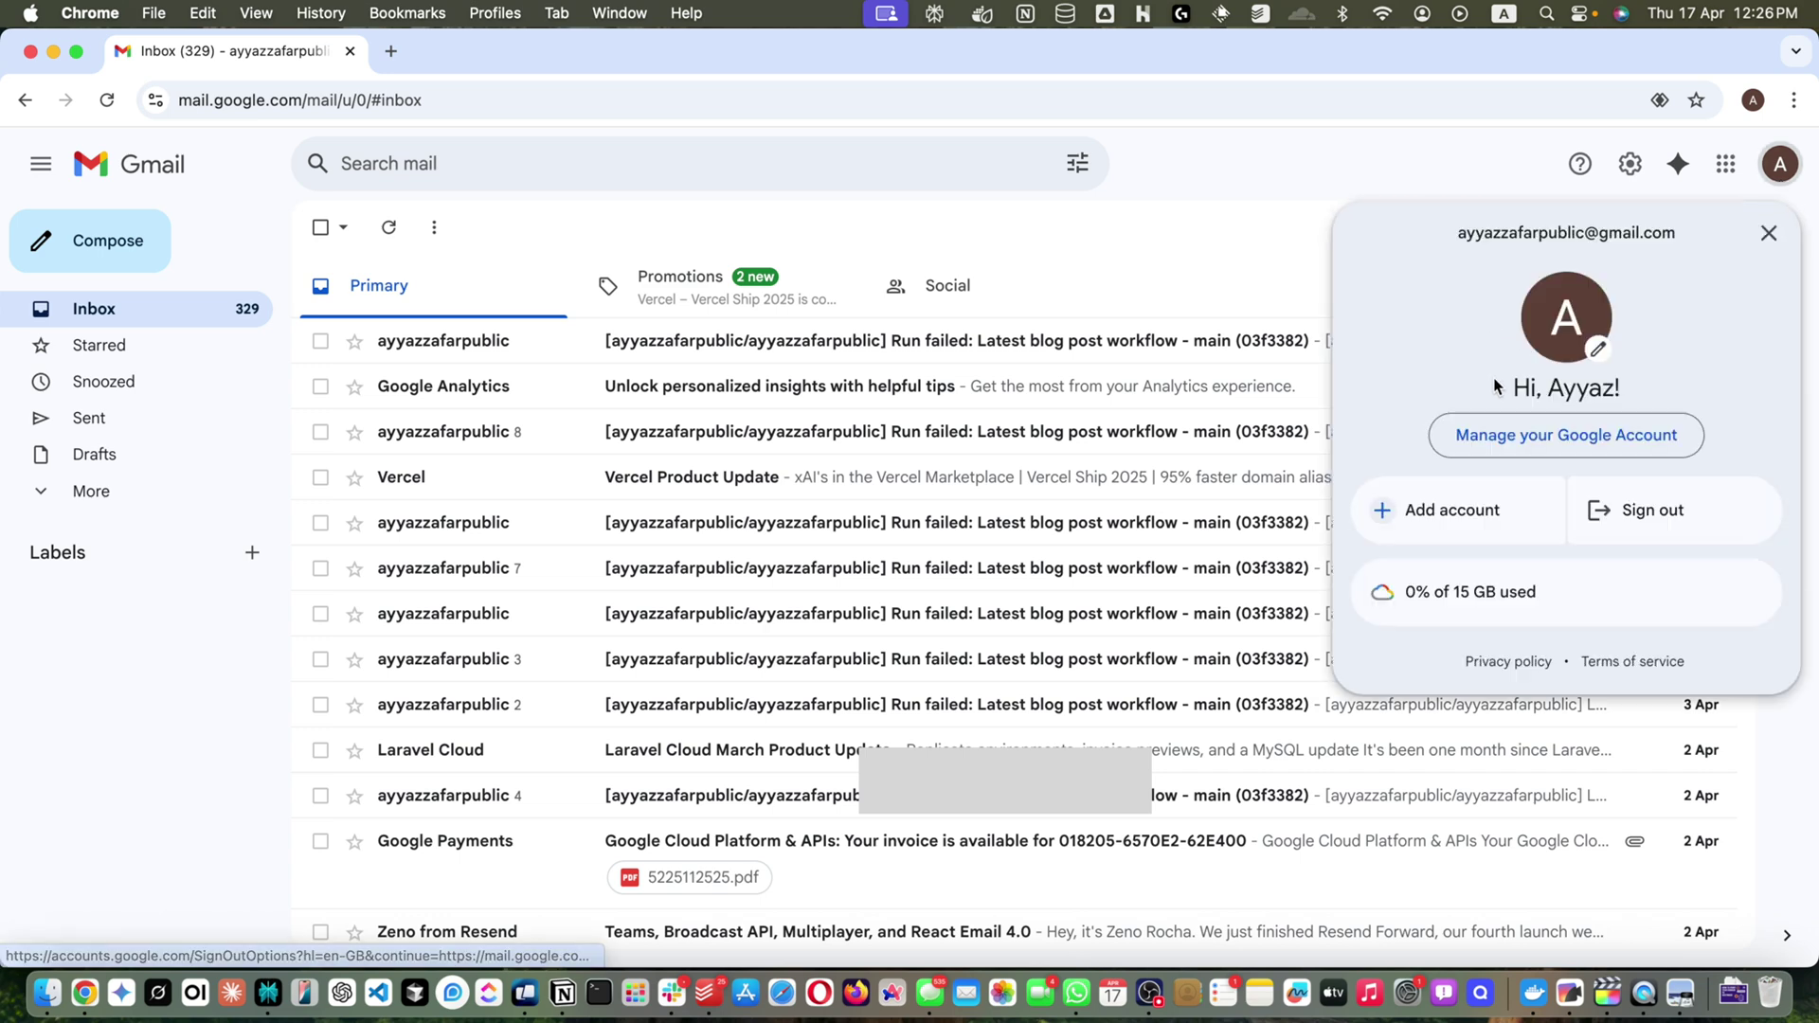
pyautogui.tripleClick(1554, 233)
pyautogui.press('super+c')
pyautogui.press('super+grave')
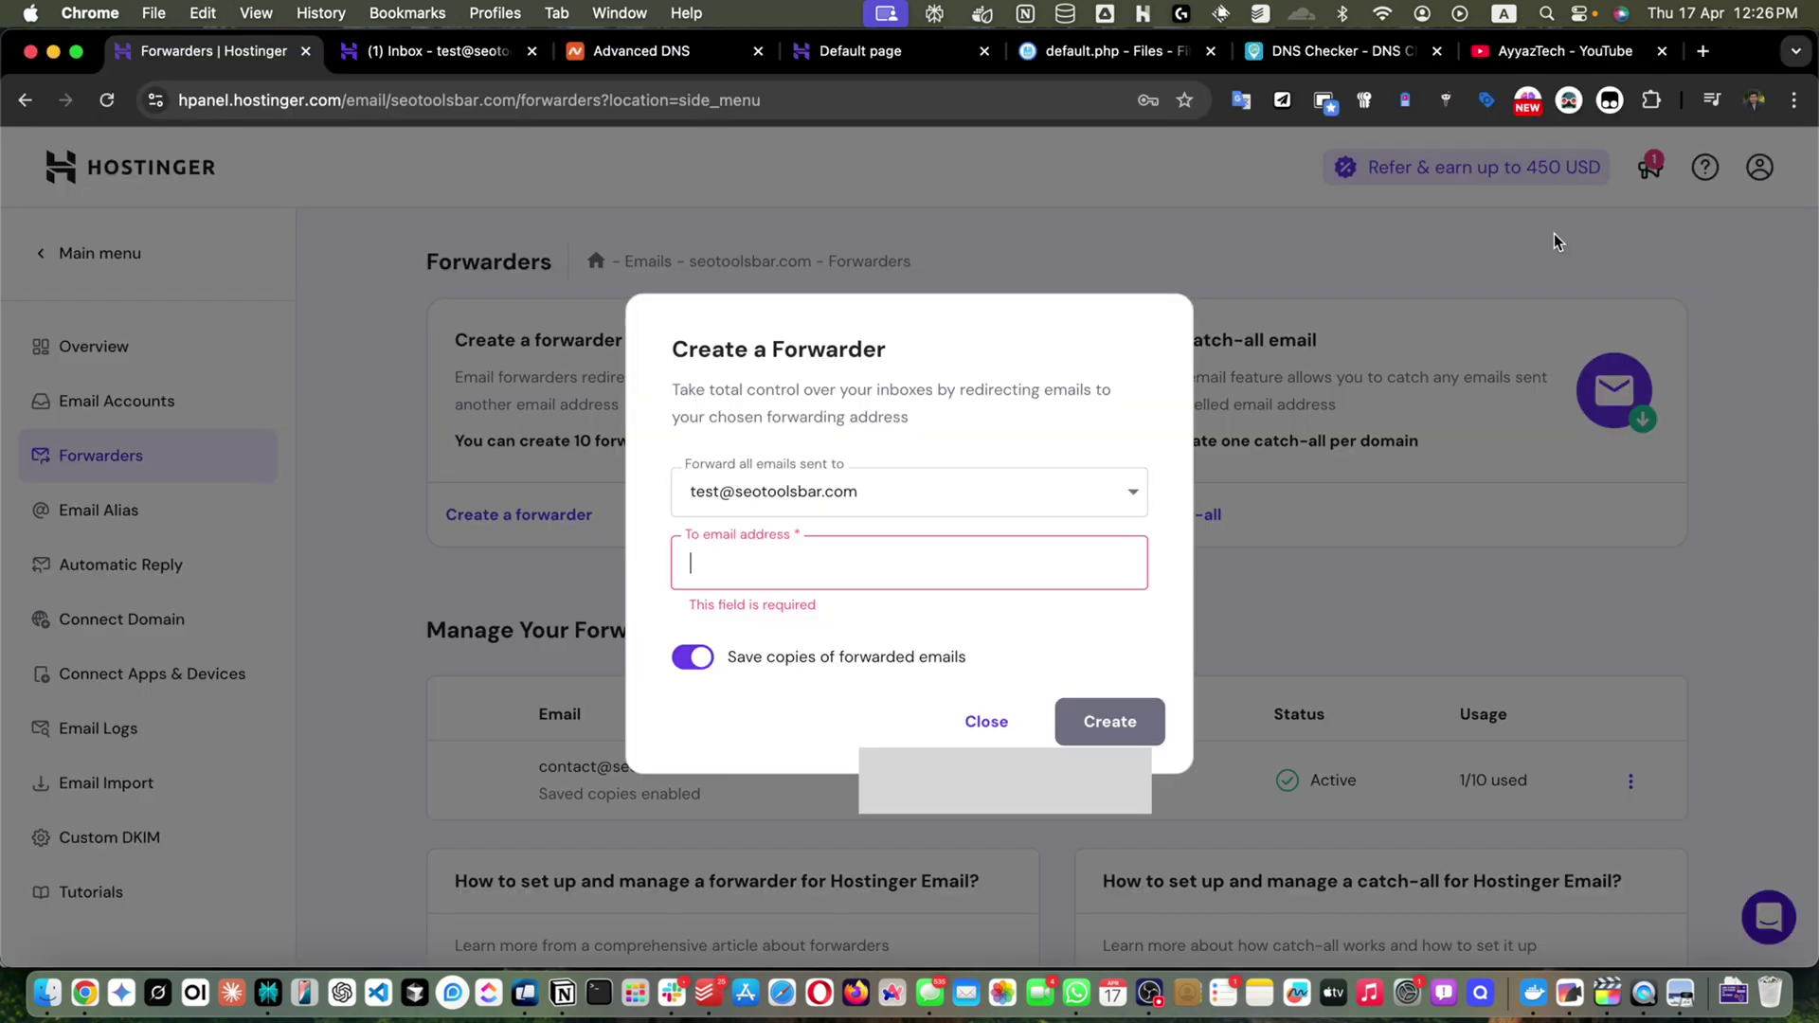
pyautogui.press('super+v')
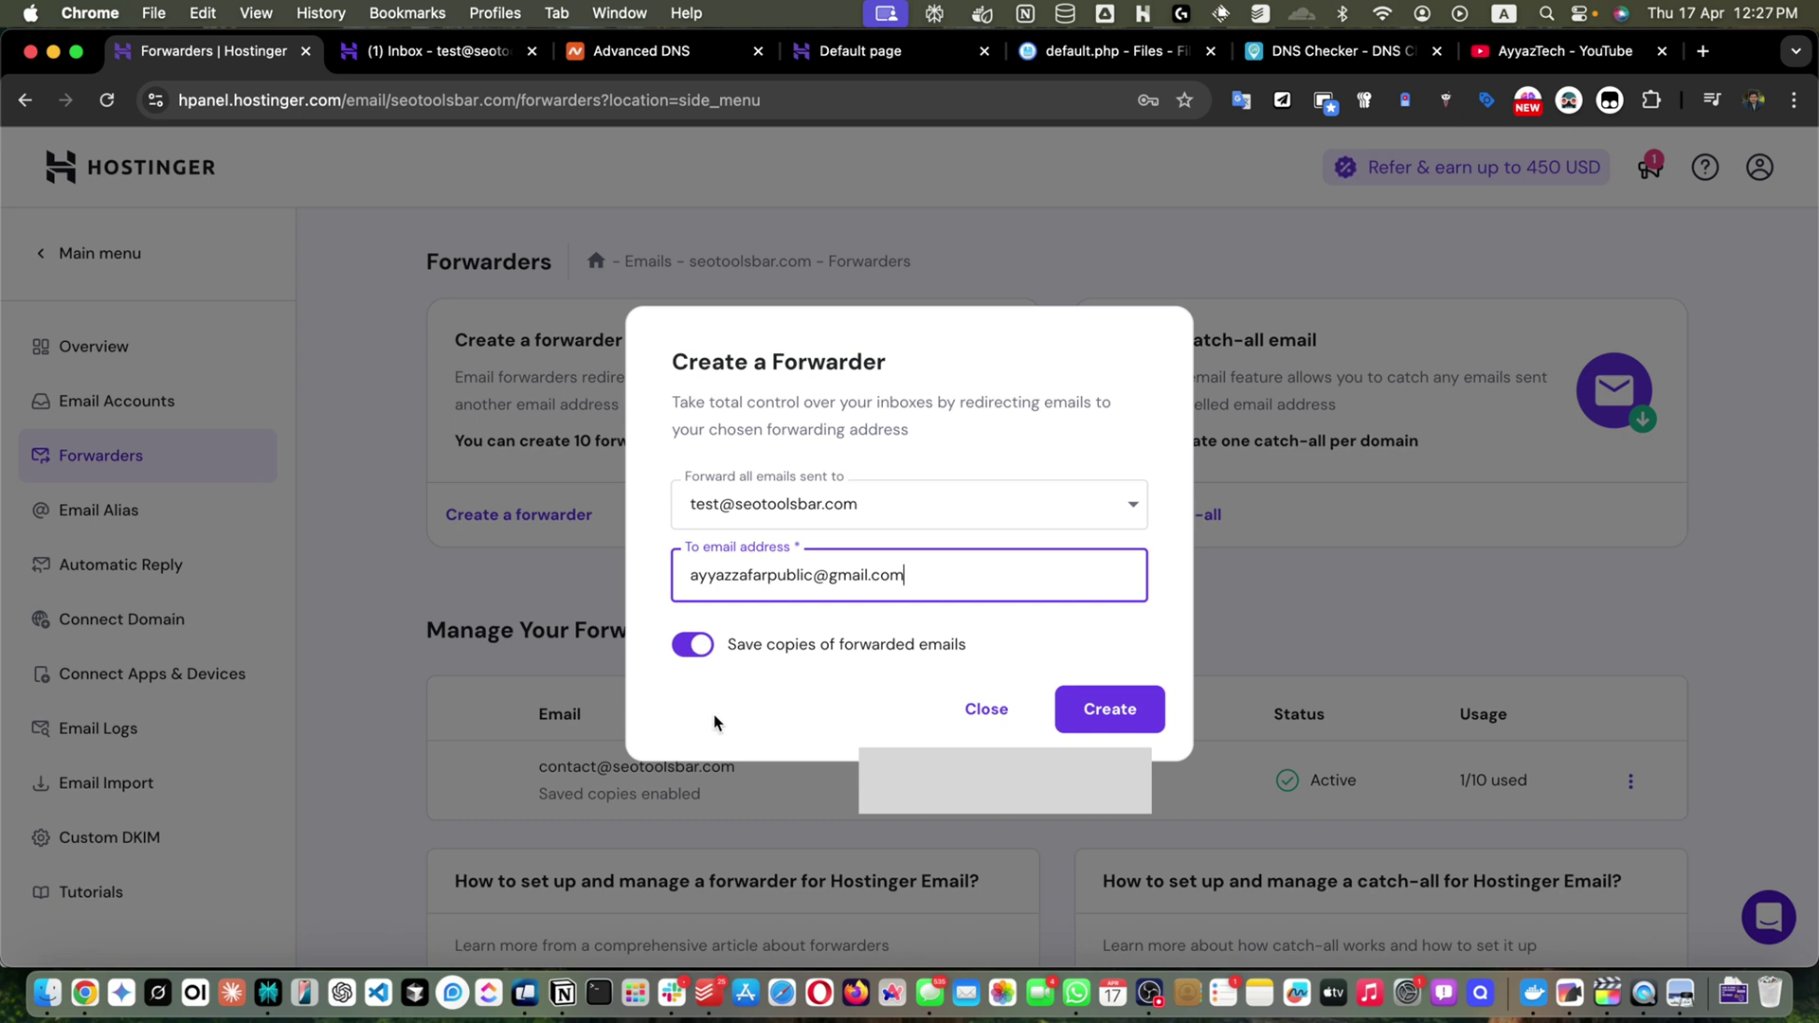
# - Create the forwarder with saving copies of forwarded emails enabled
pyautogui.tripleClick(812, 595)
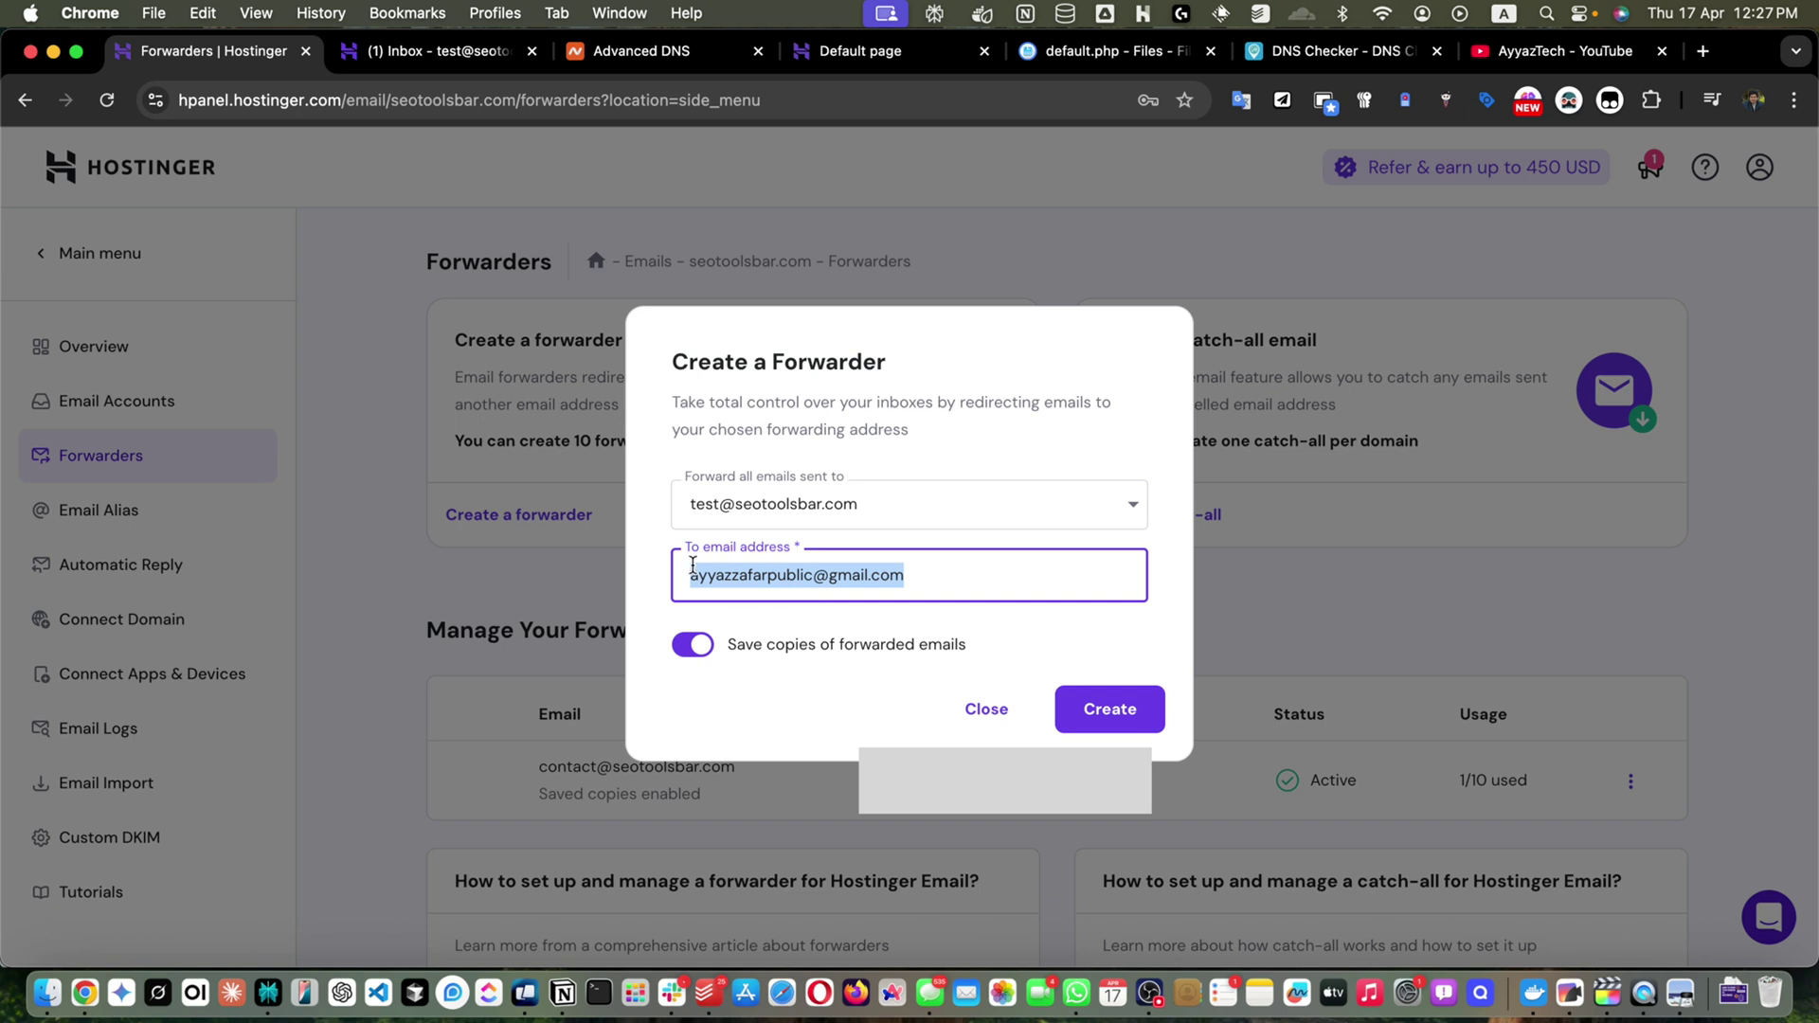
pyautogui.click(819, 569)
pyautogui.click(728, 695)
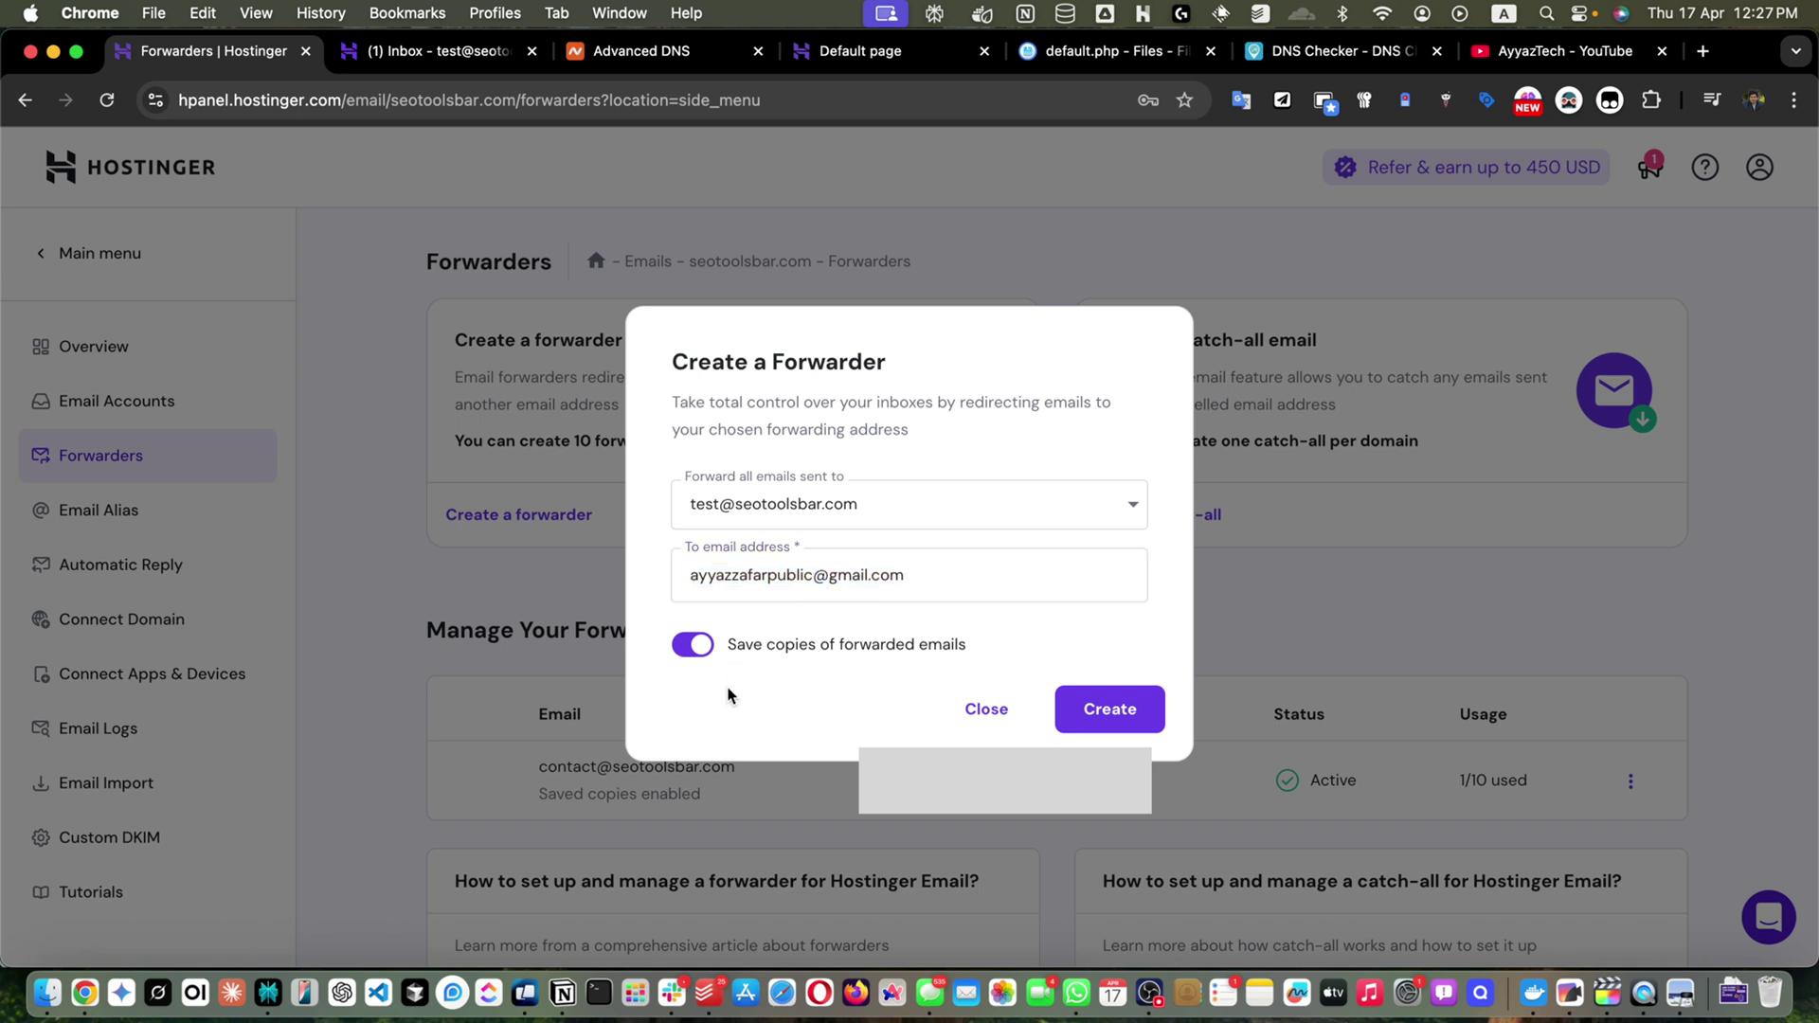
pyautogui.click(692, 648)
pyautogui.click(693, 648)
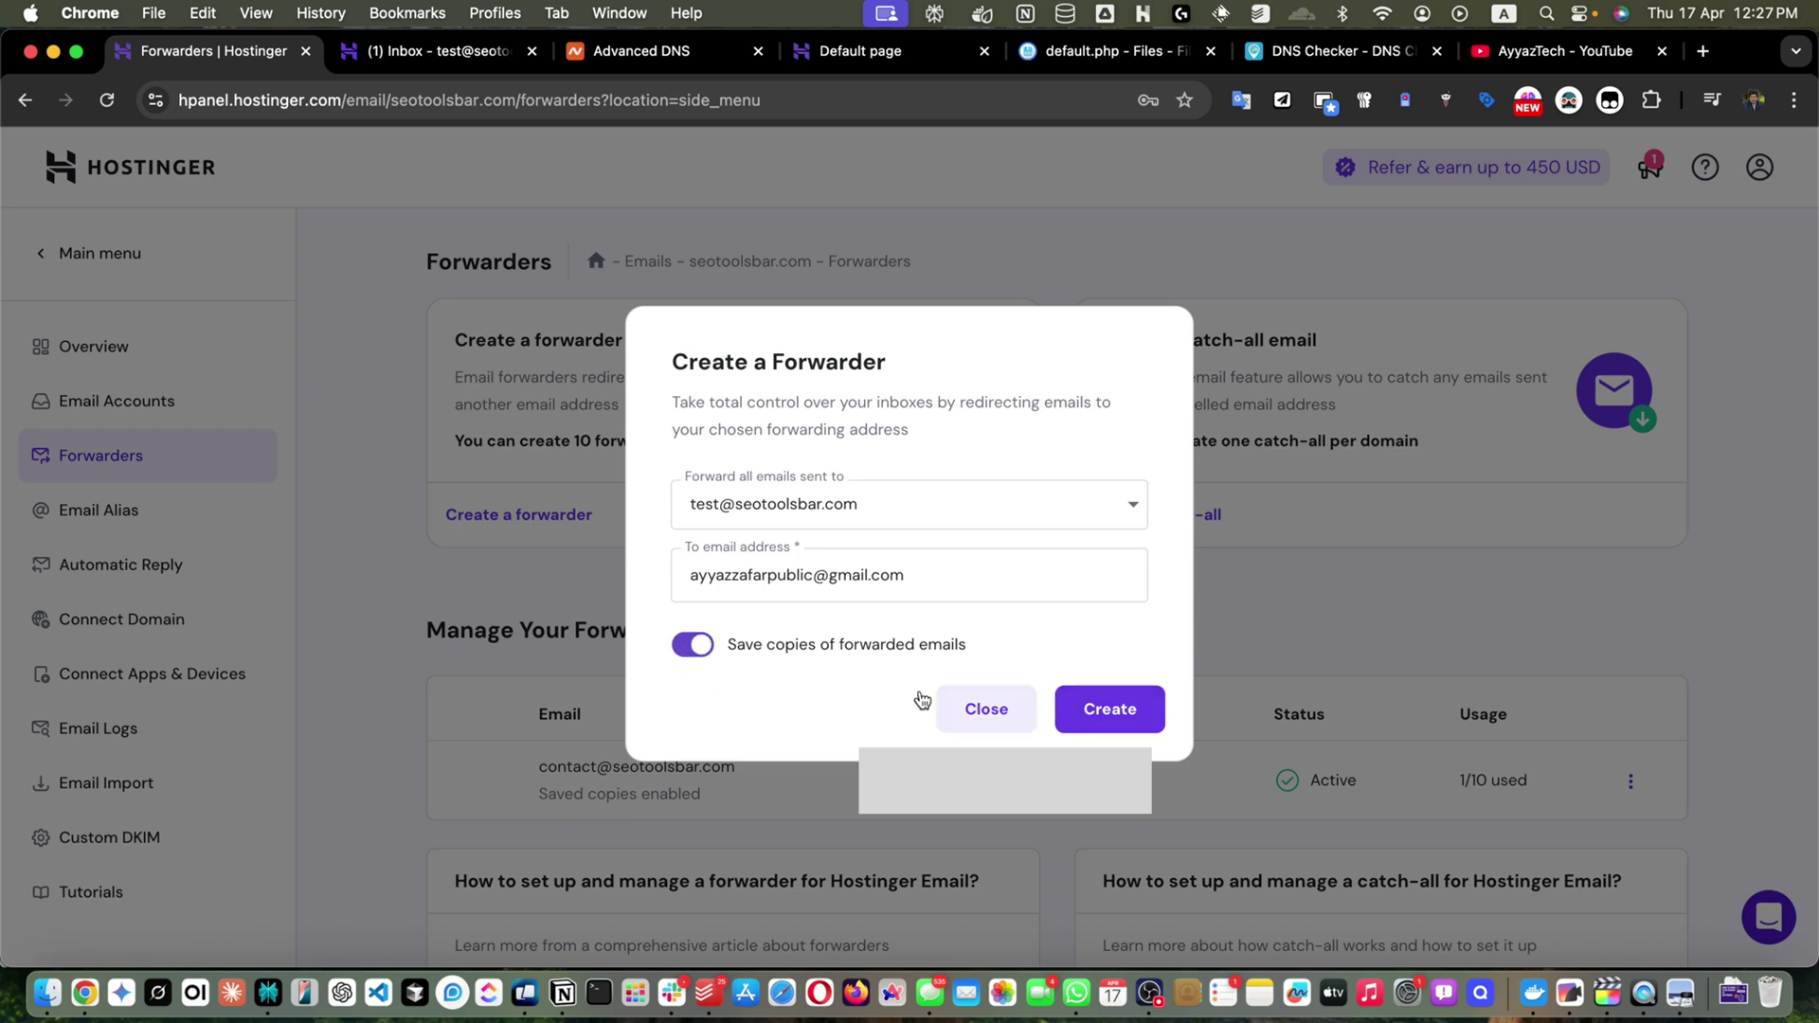
pyautogui.click(1094, 717)
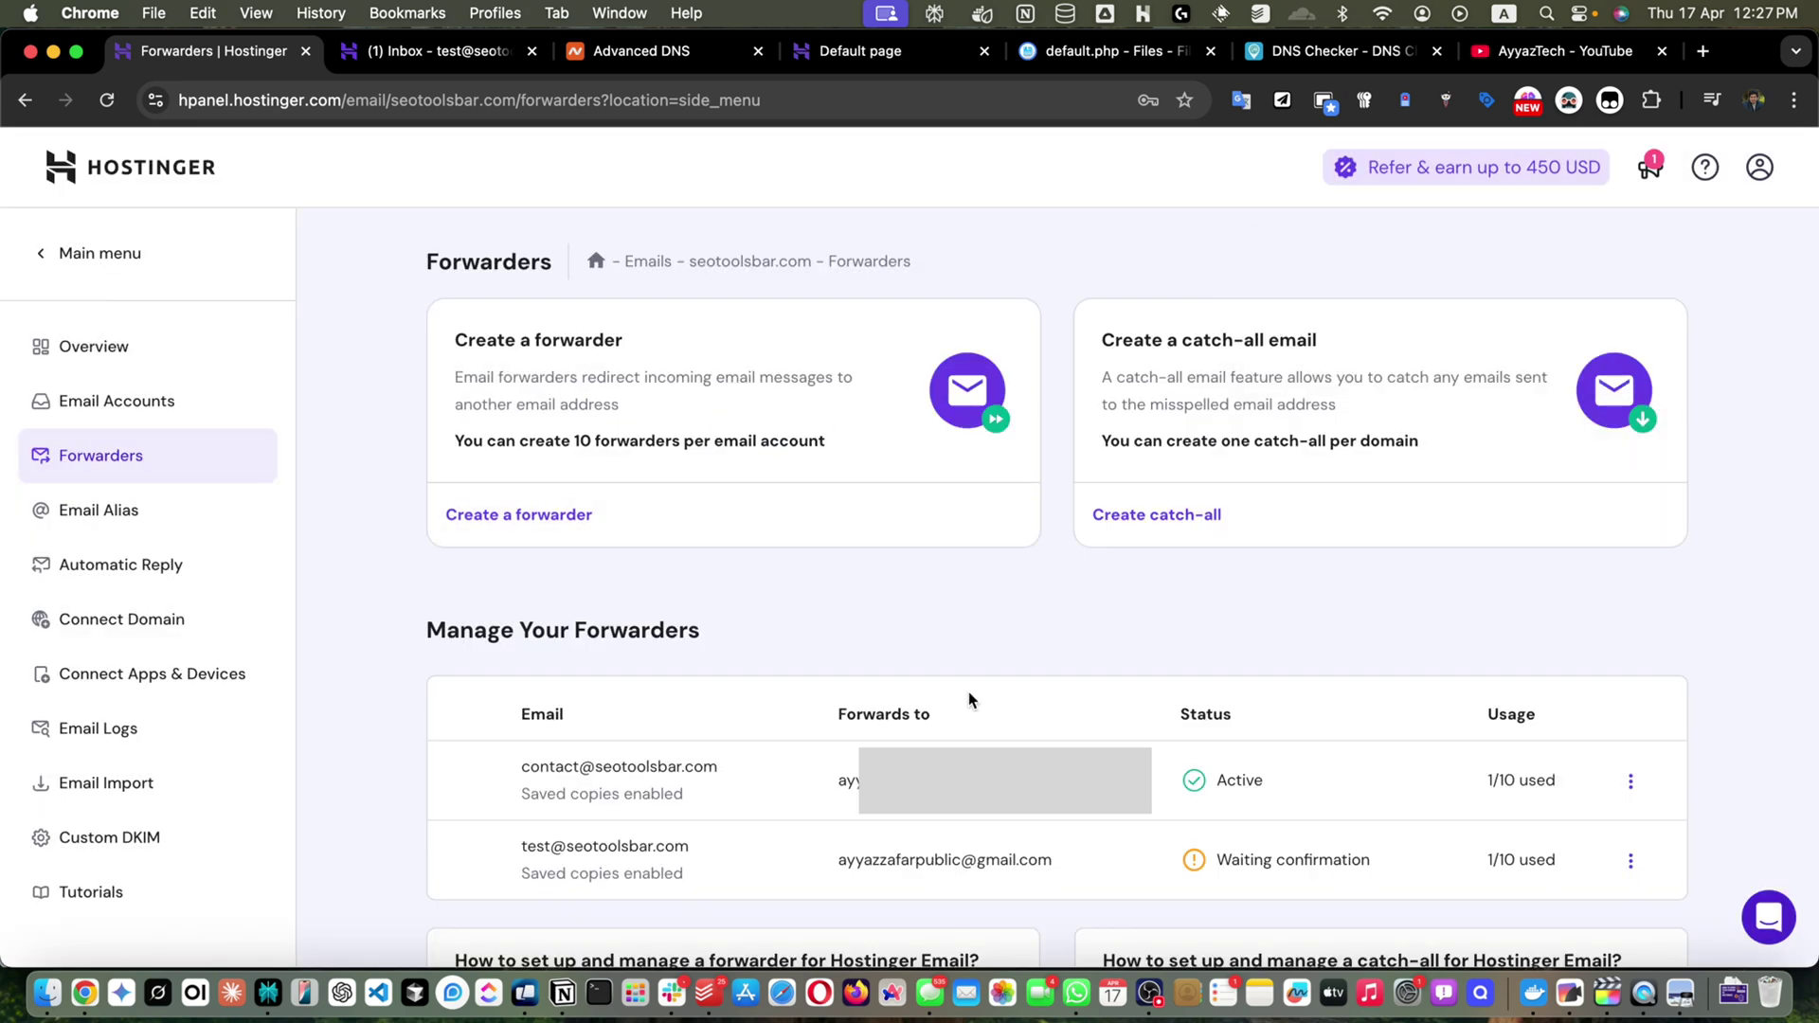
# - Activate the forwarder from Hostinger's confirmation email in the Gmail inbox and close the confirmation page
pyautogui.press('super+grave')
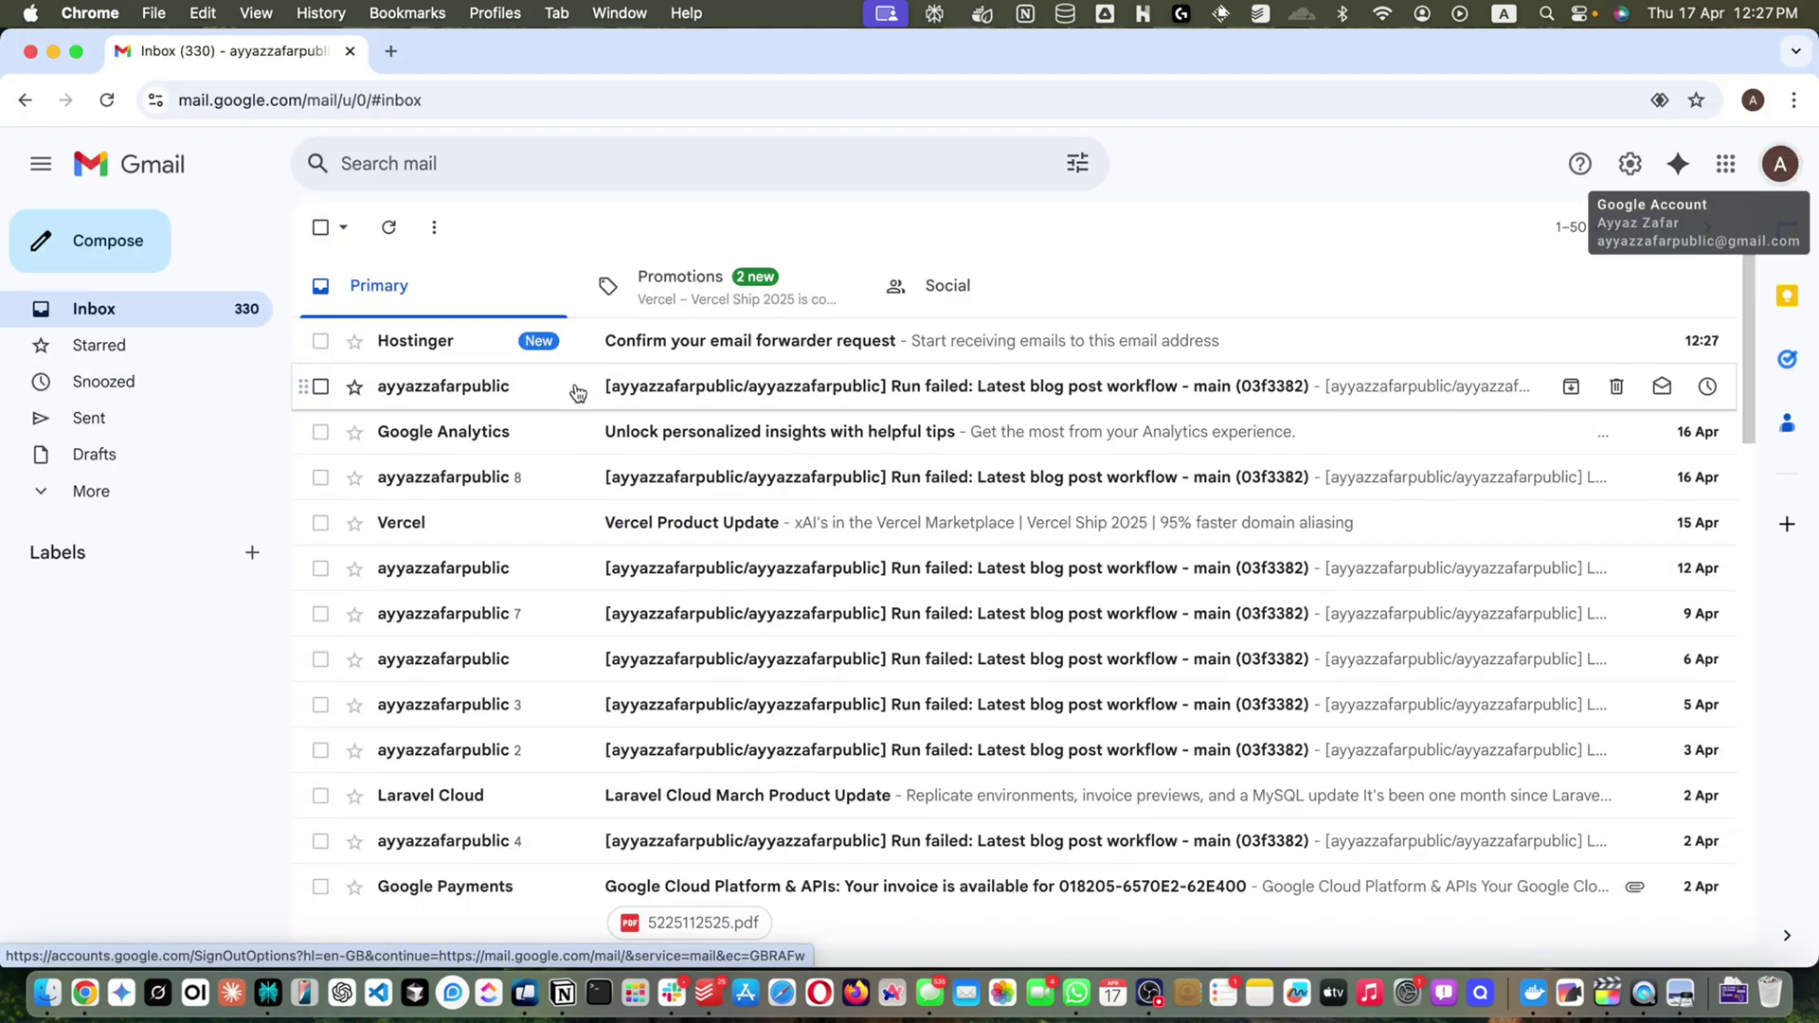
pyautogui.click(706, 341)
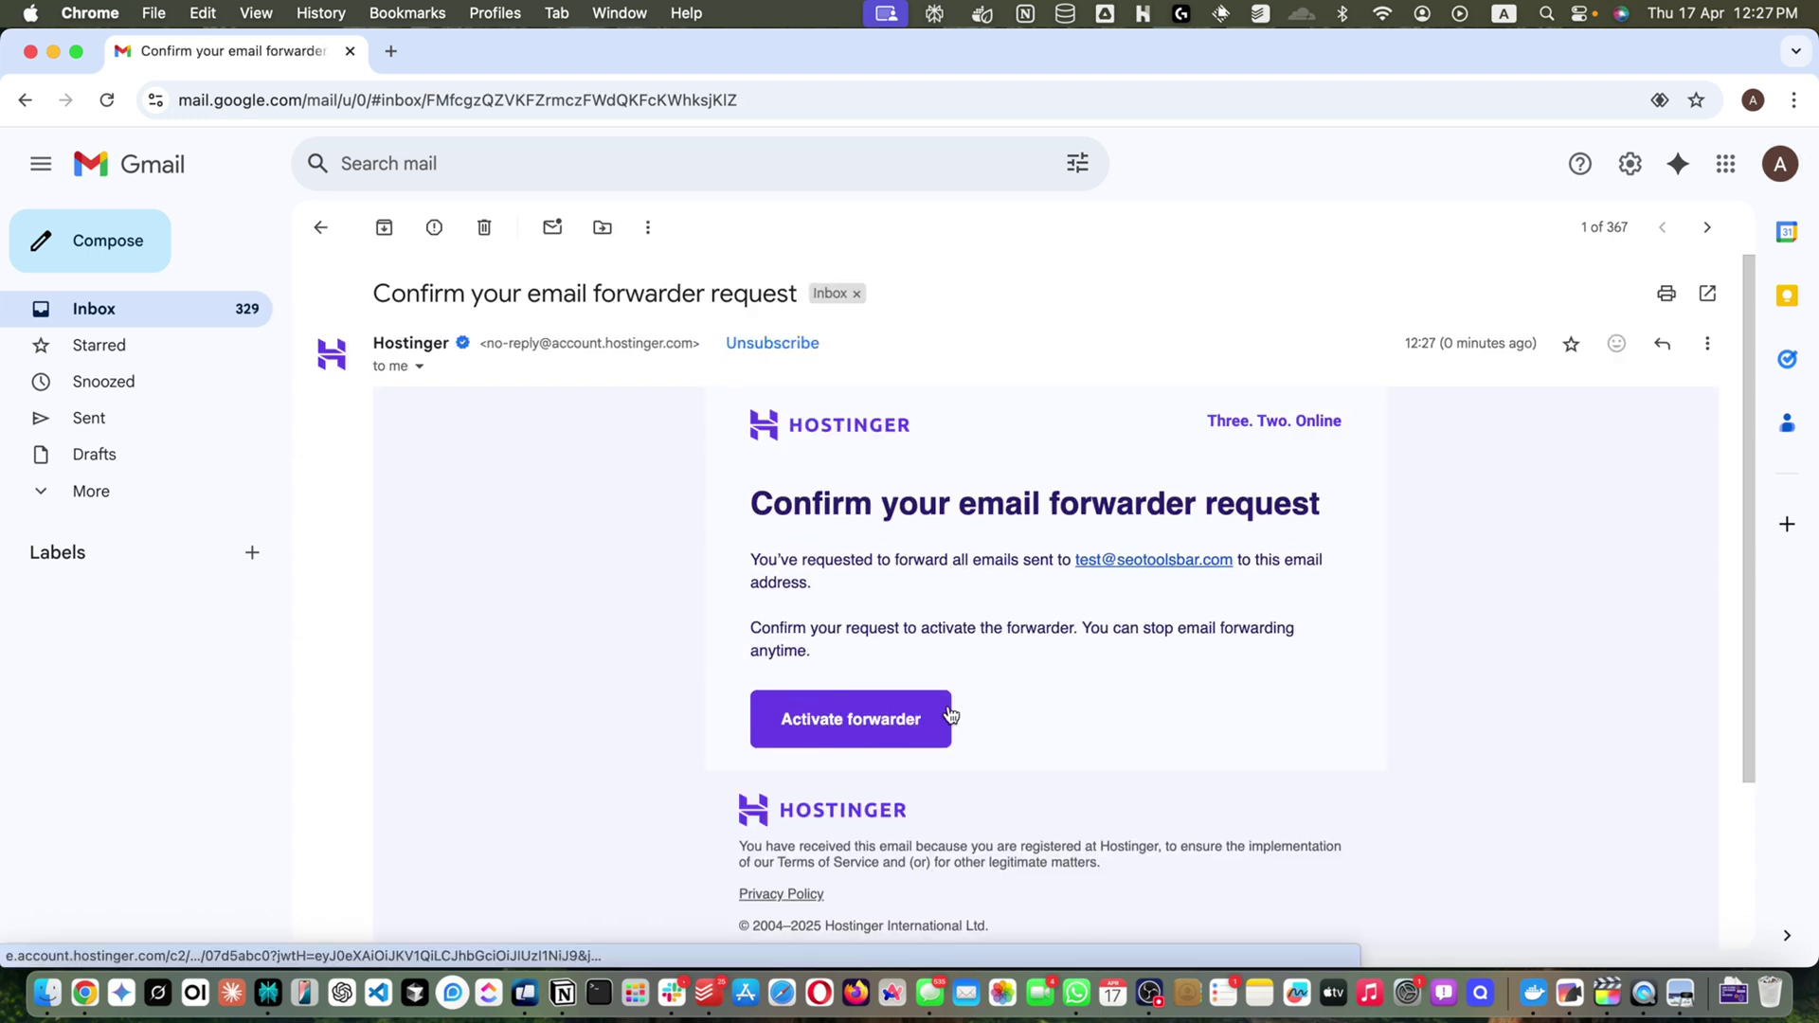
pyautogui.click(833, 730)
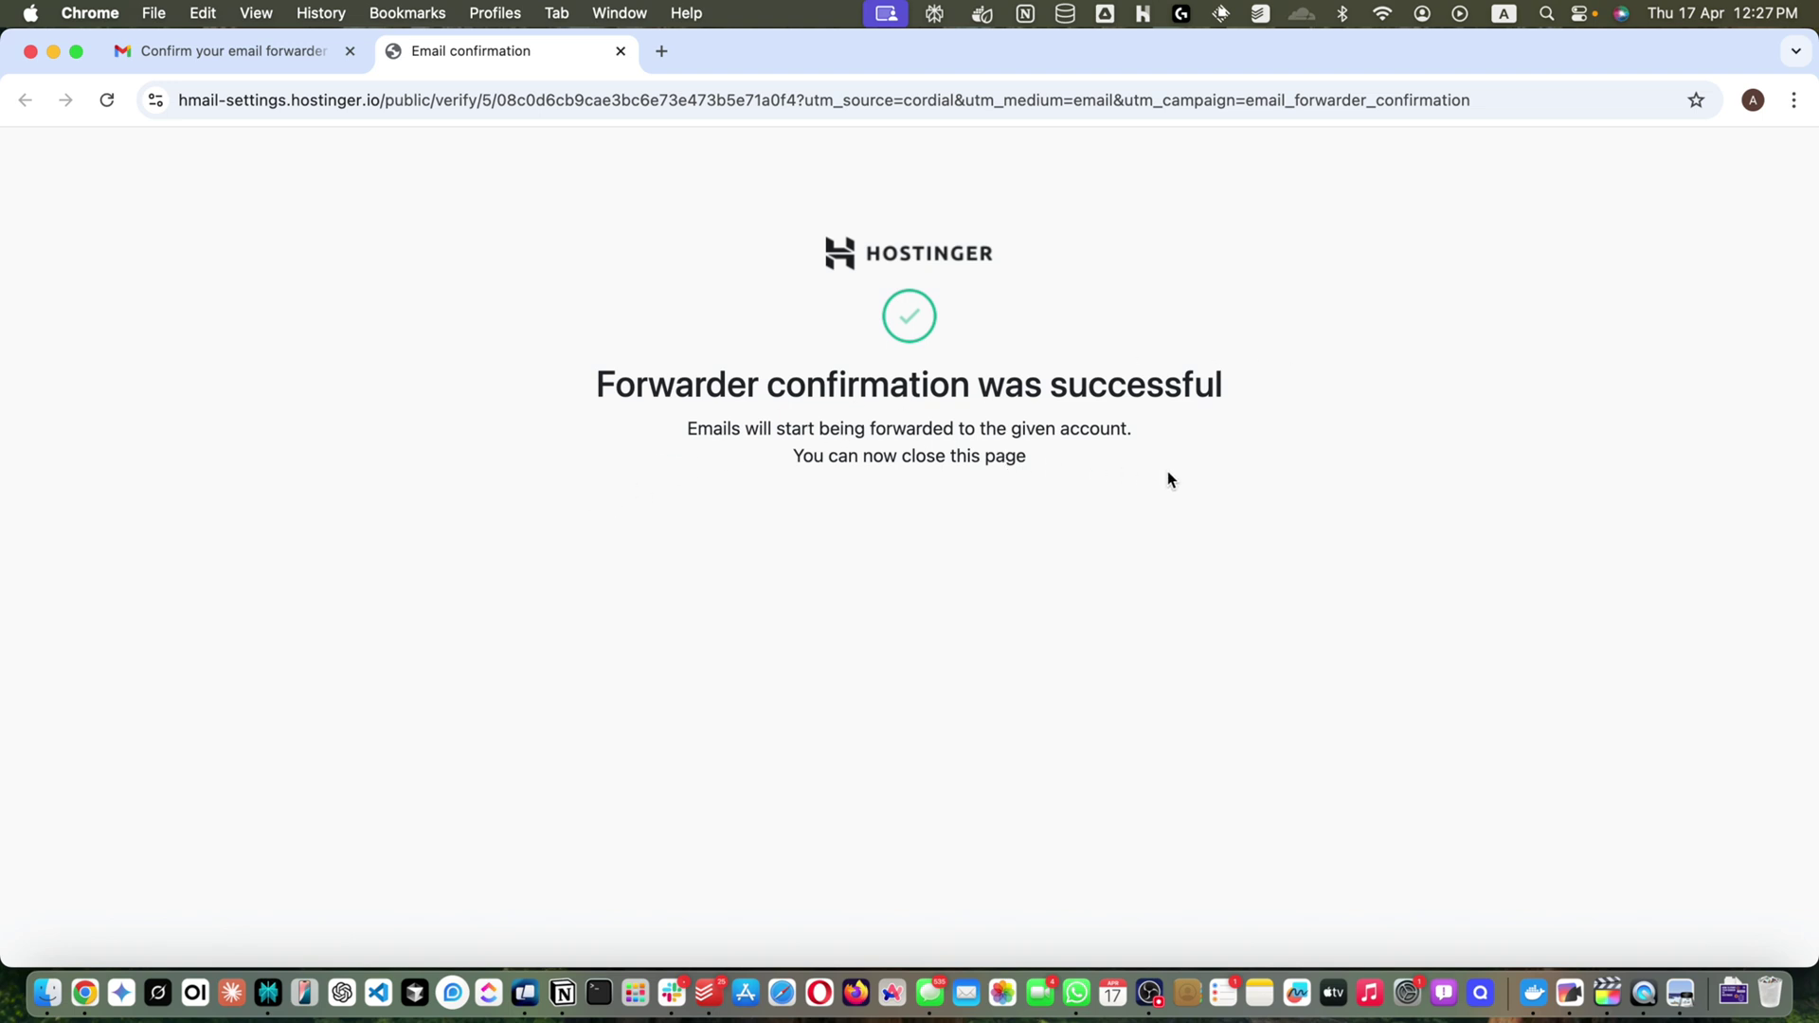
pyautogui.click(620, 51)
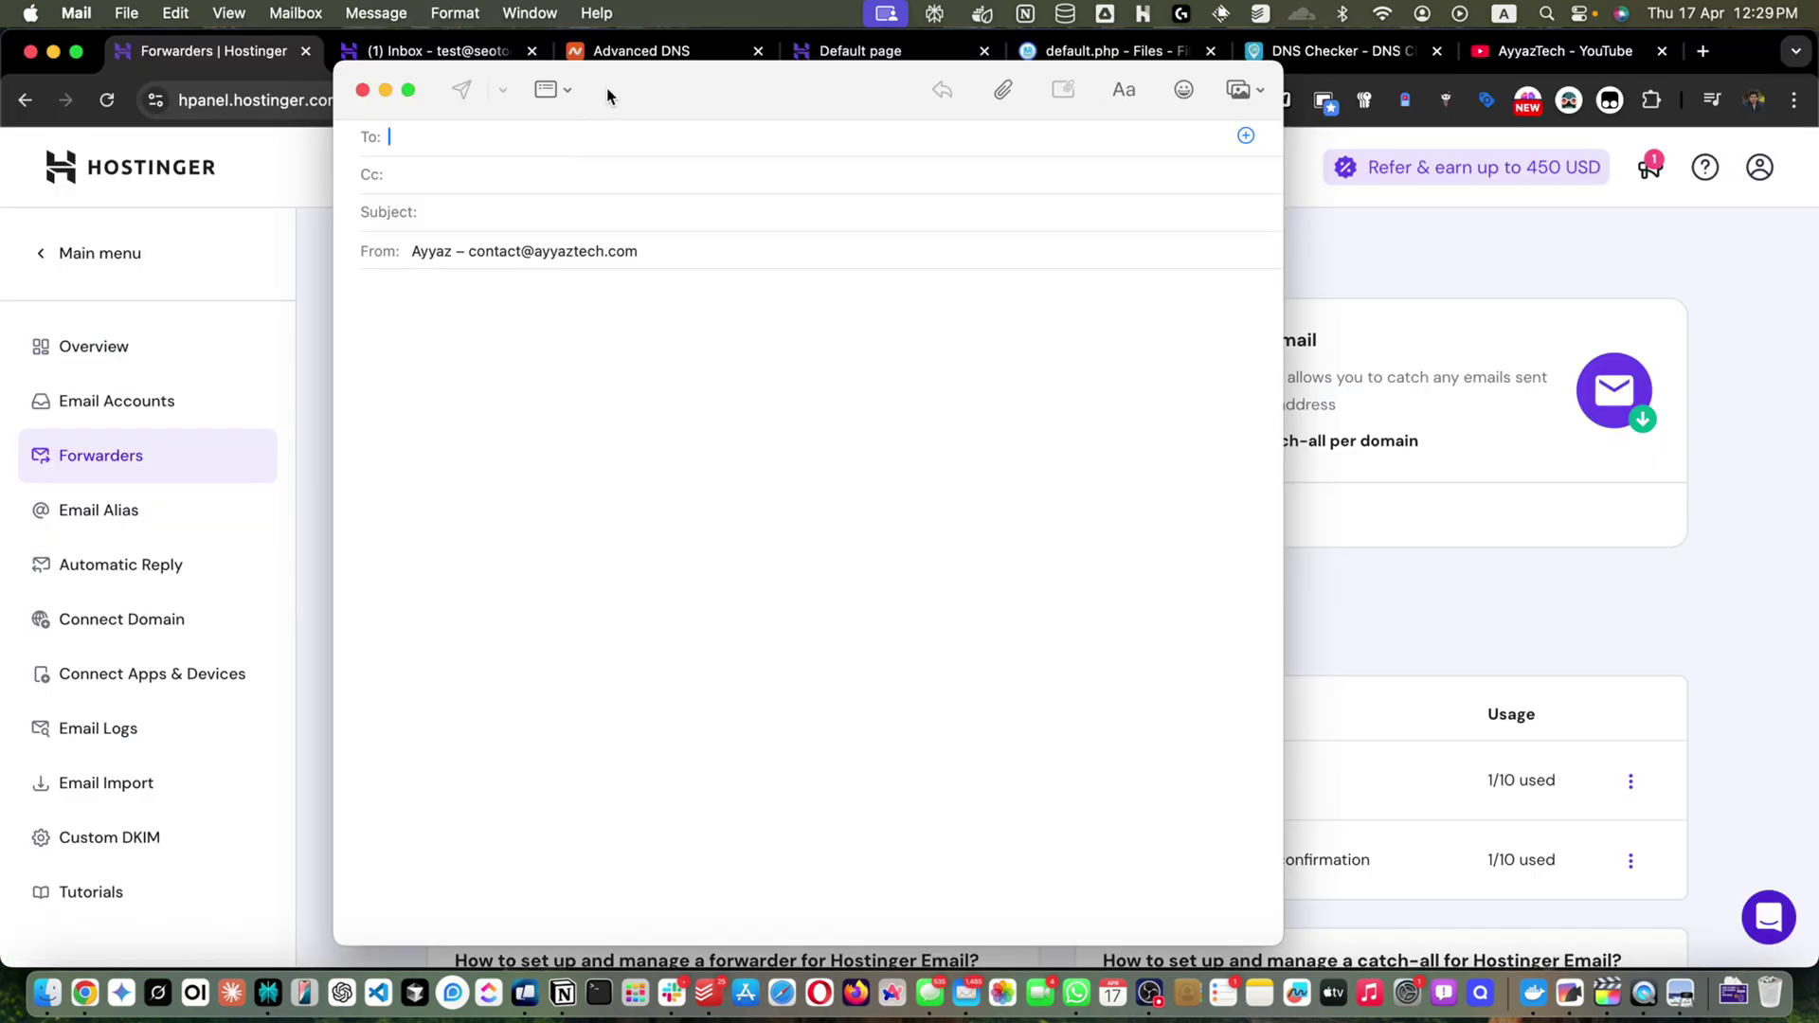
# - Check the signed-in account's address in the Gmail window against the destination of the "test" mailbox's forwarder
pyautogui.moveTo(608, 96); pyautogui.dragTo(824, 141)
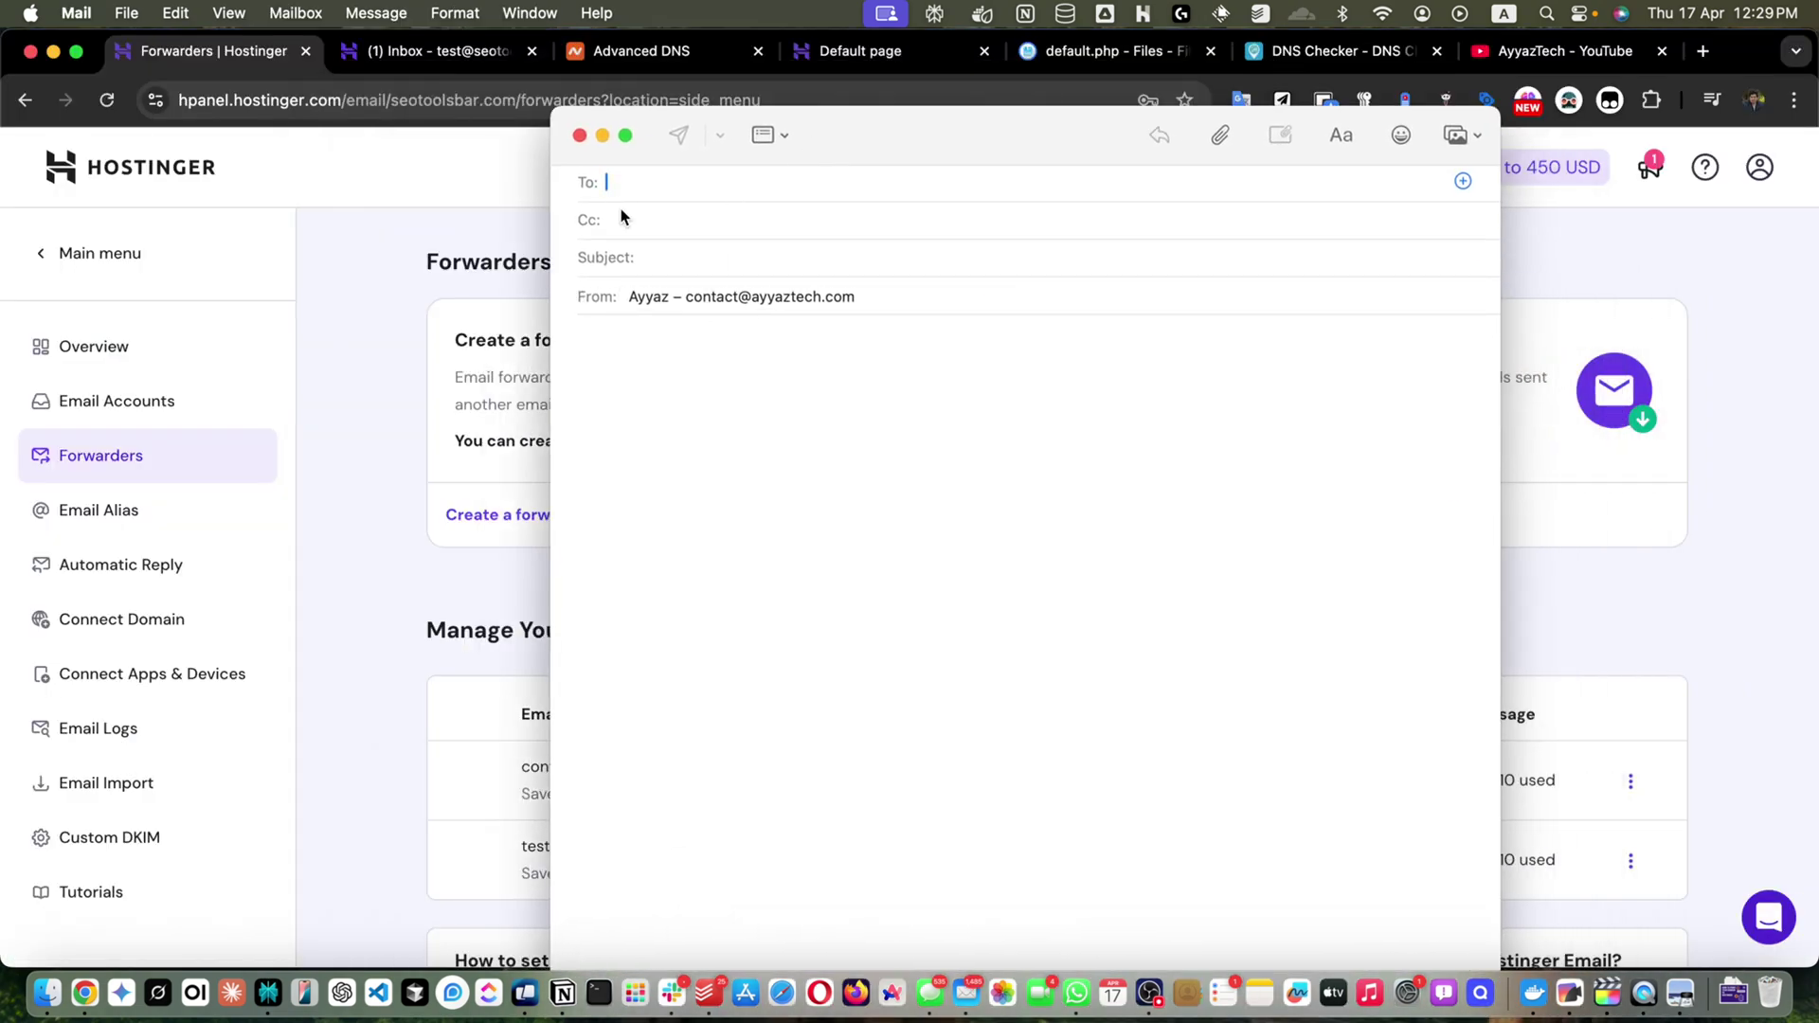
pyautogui.click(1516, 216)
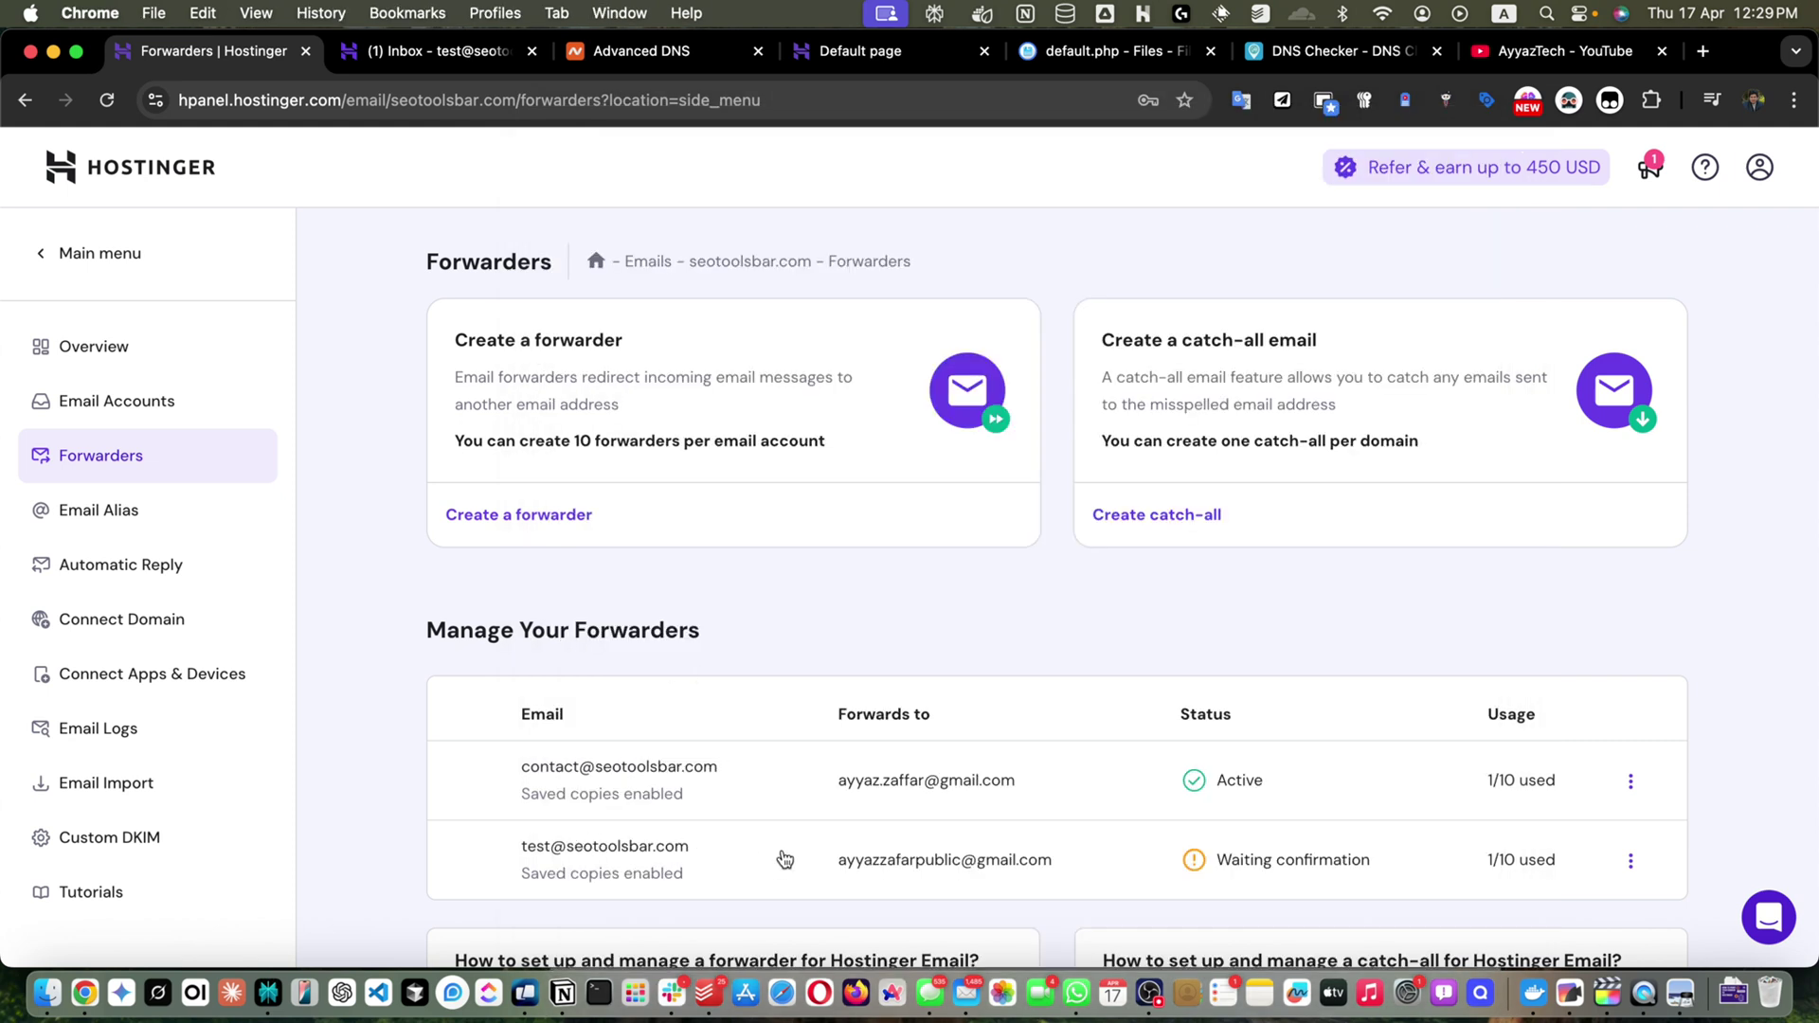
pyautogui.press('super+grave')
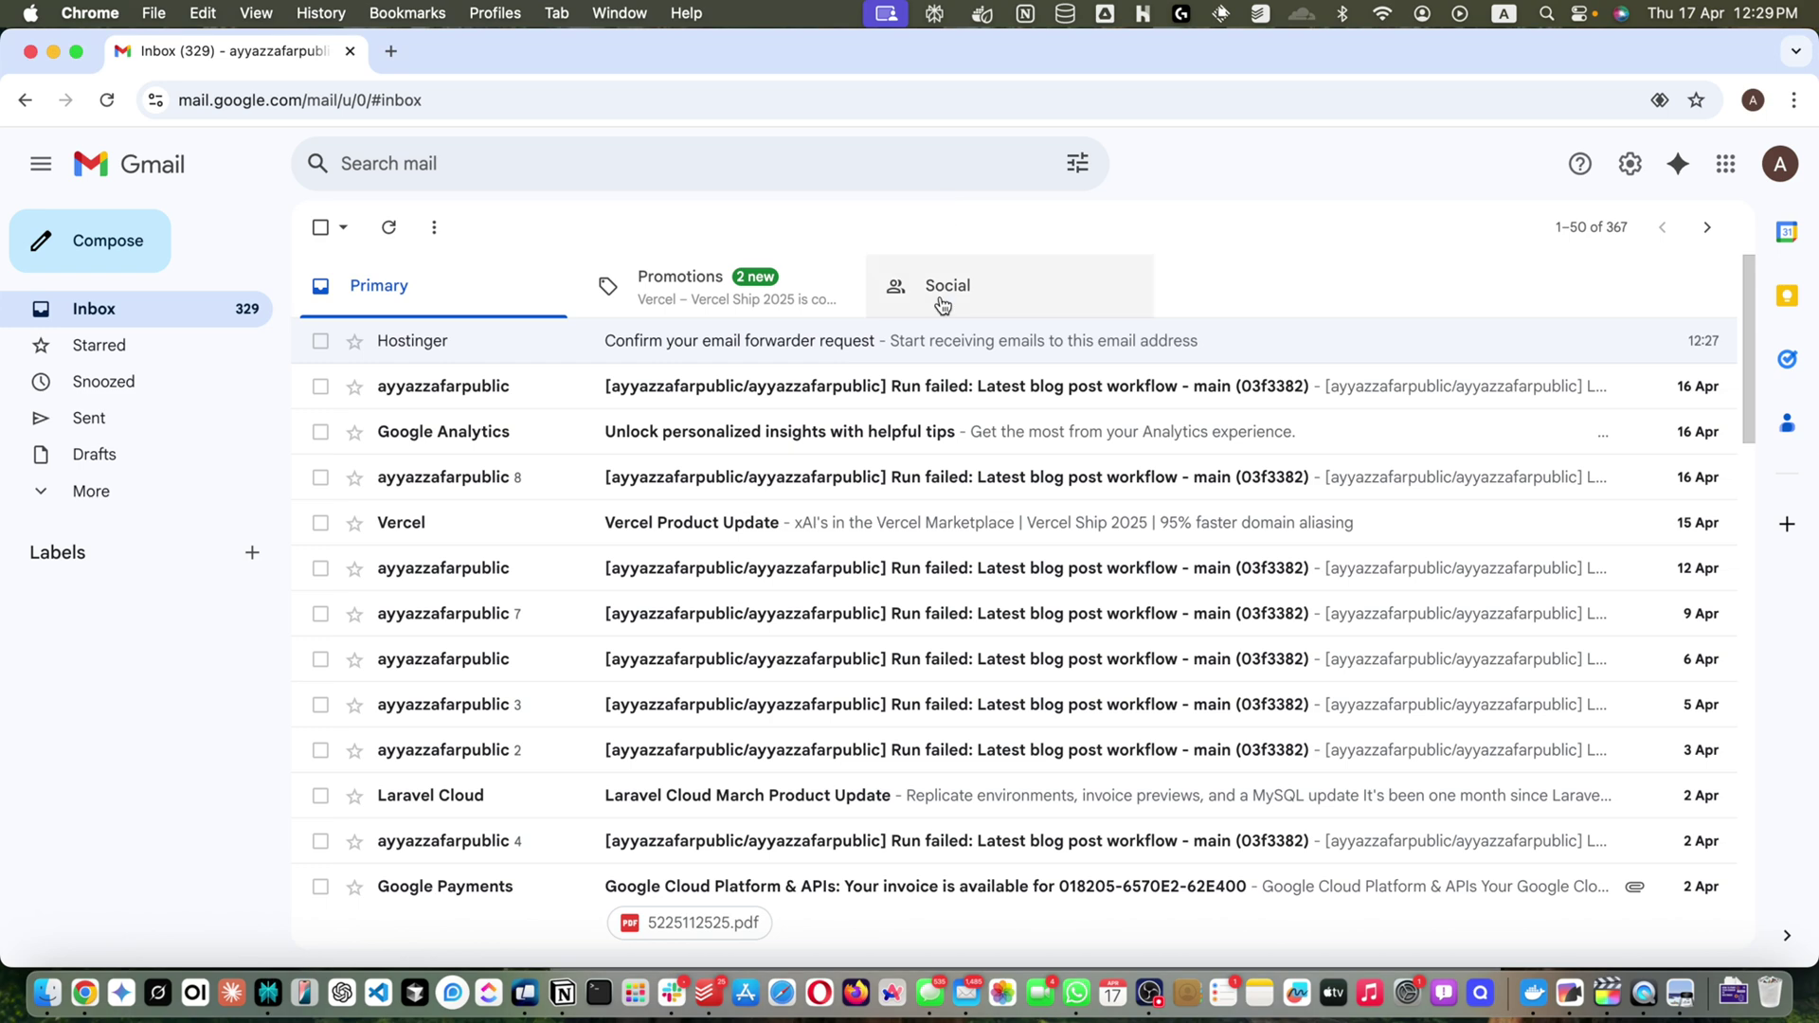
pyautogui.click(1780, 163)
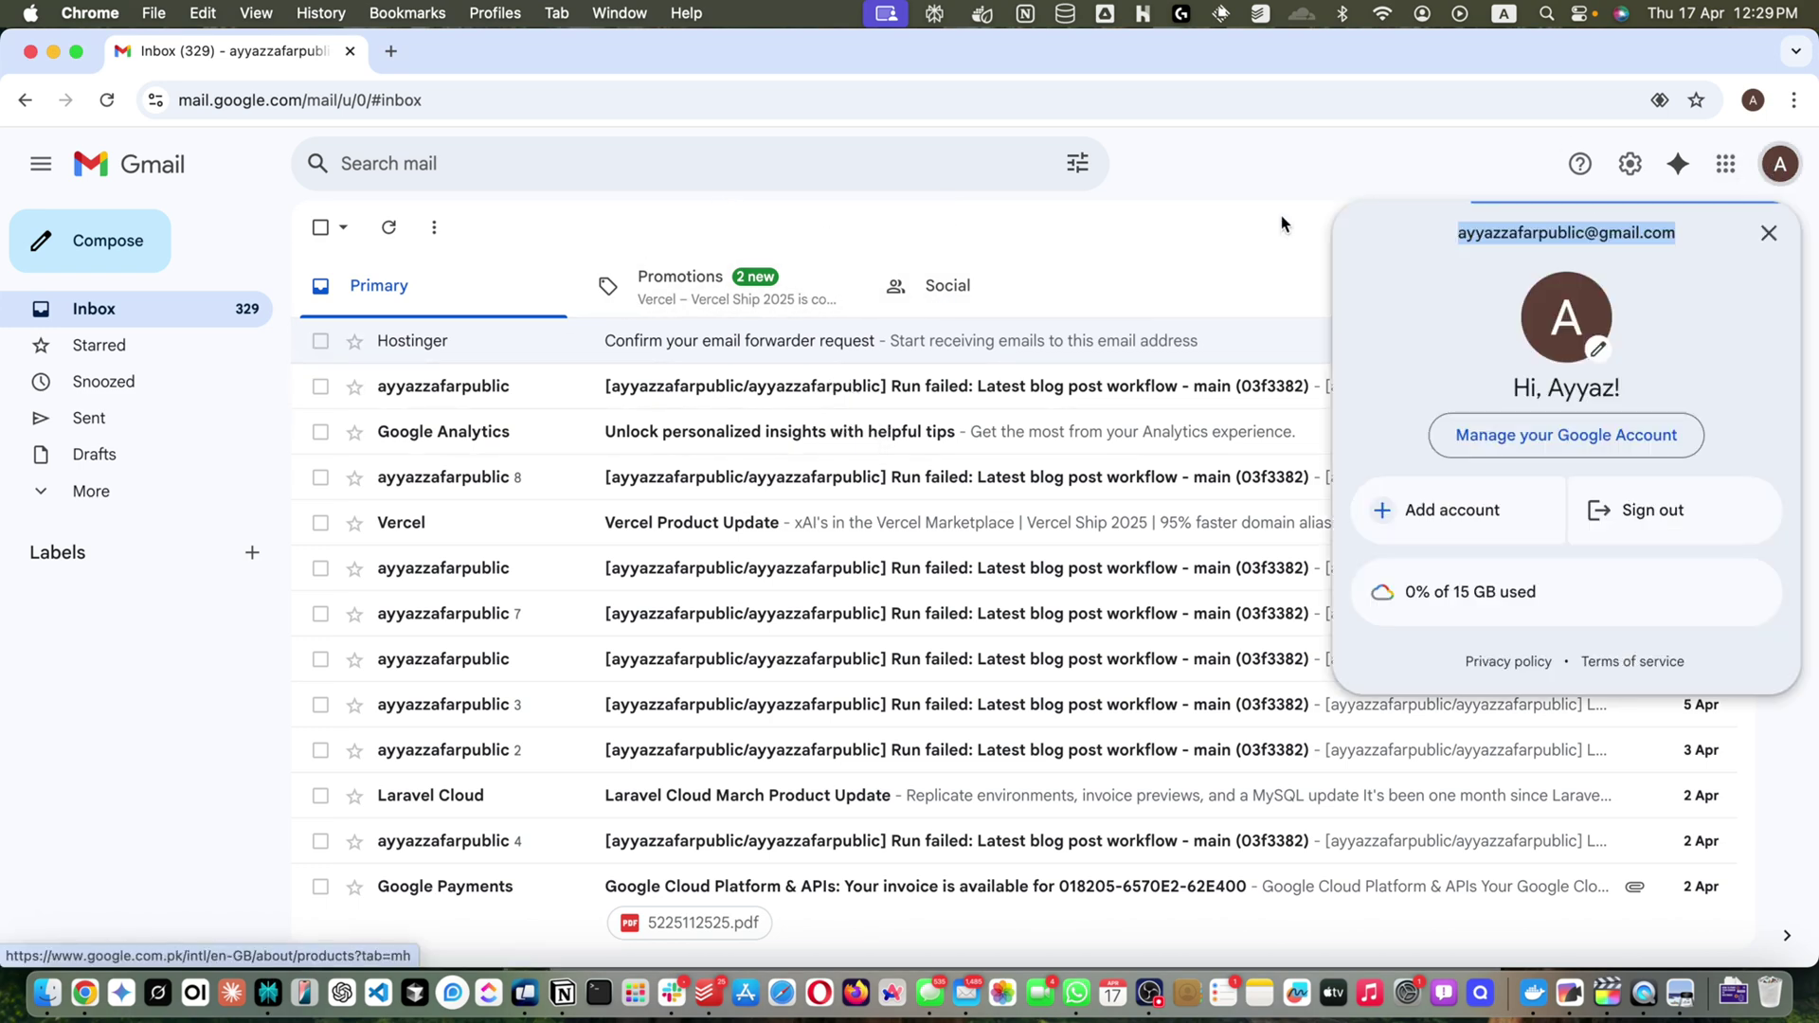
pyautogui.click(1080, 235)
pyautogui.press('super+grave')
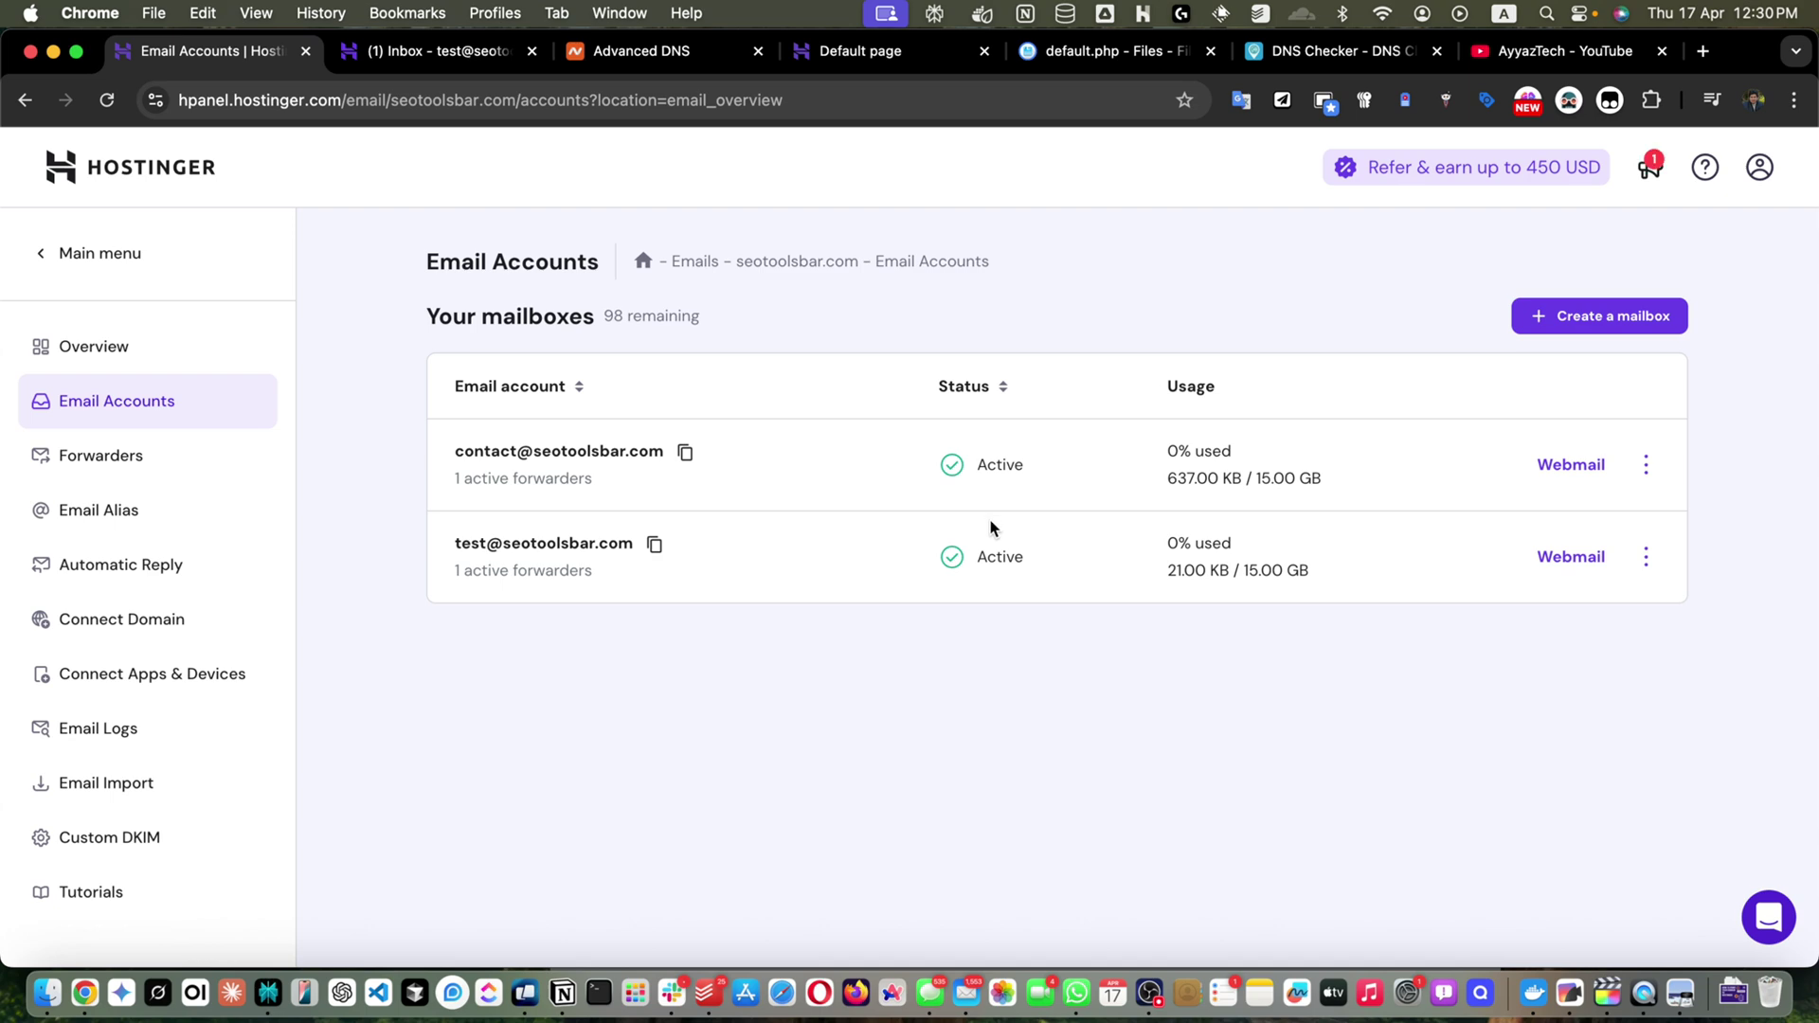
# - Copy the "test" mailbox's address from the Email Accounts page and paste it as the recipient of the new message in Mail
pyautogui.press('super+grave')
pyautogui.press('super+grave')
pyautogui.press('super+Tab')
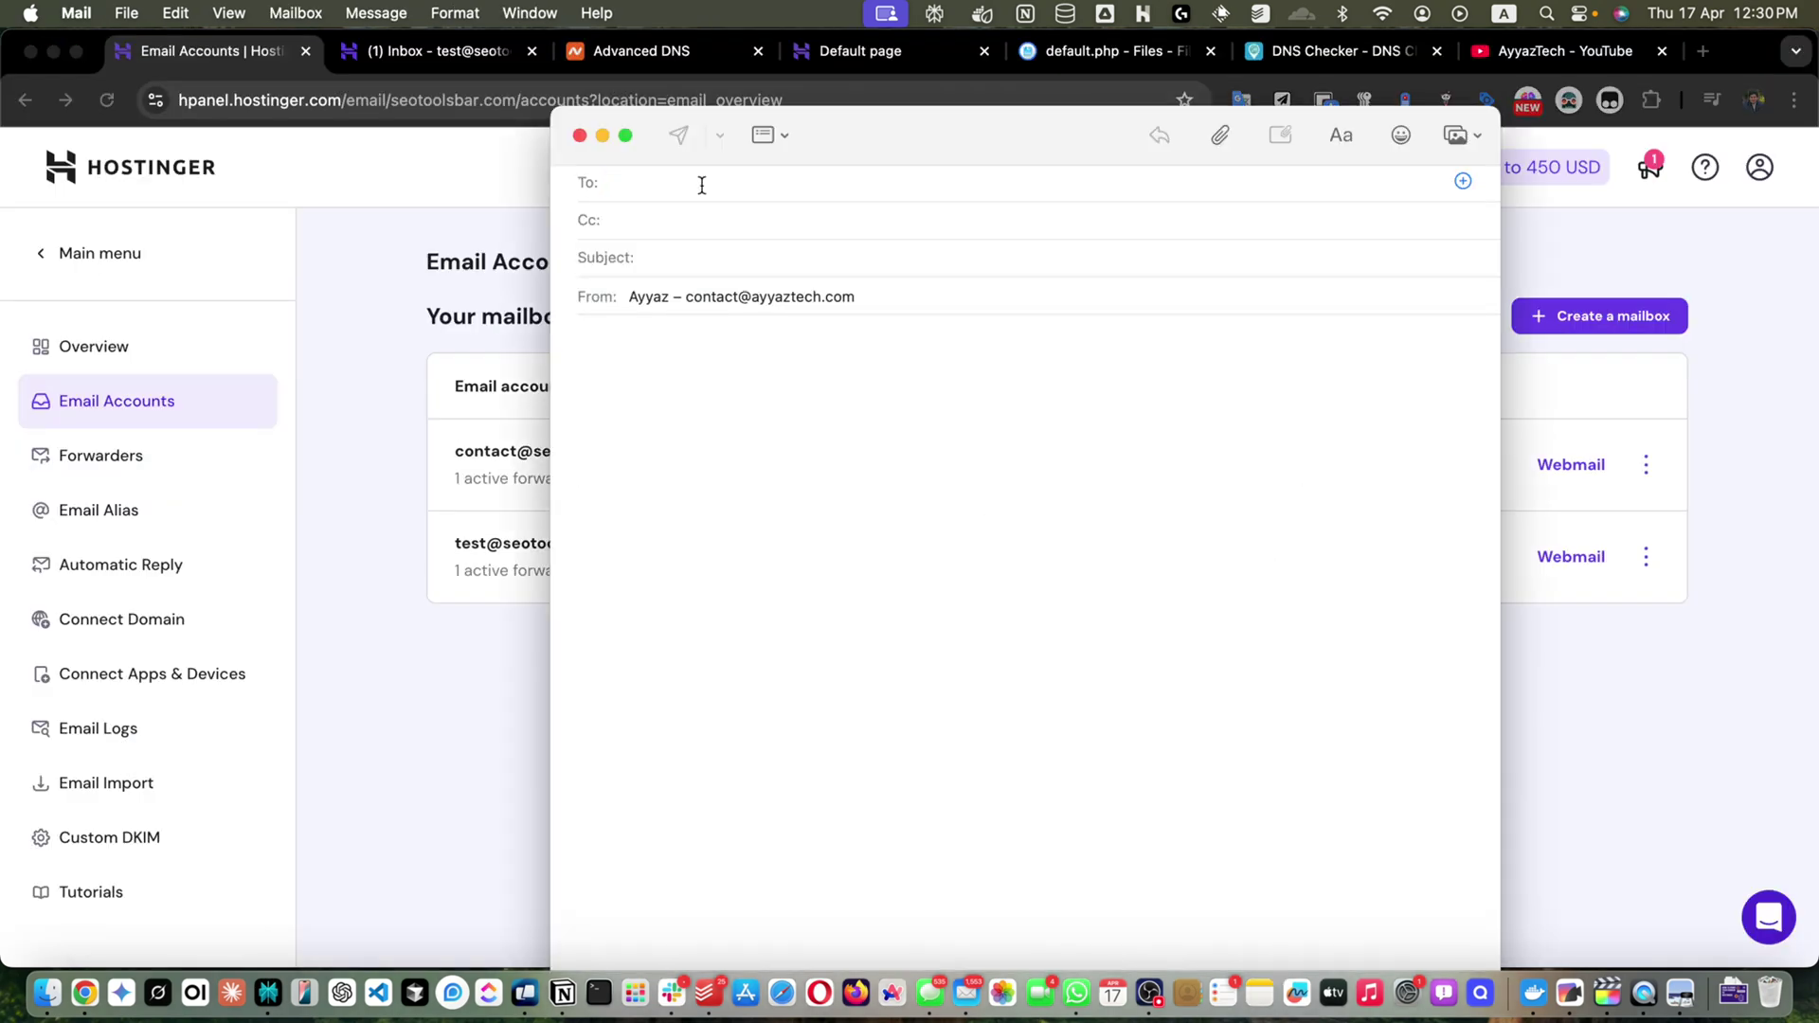
pyautogui.click(459, 534)
pyautogui.moveTo(443, 546); pyautogui.dragTo(595, 543)
pyautogui.click(655, 545)
pyautogui.press('super+grave')
pyautogui.press('super+grave')
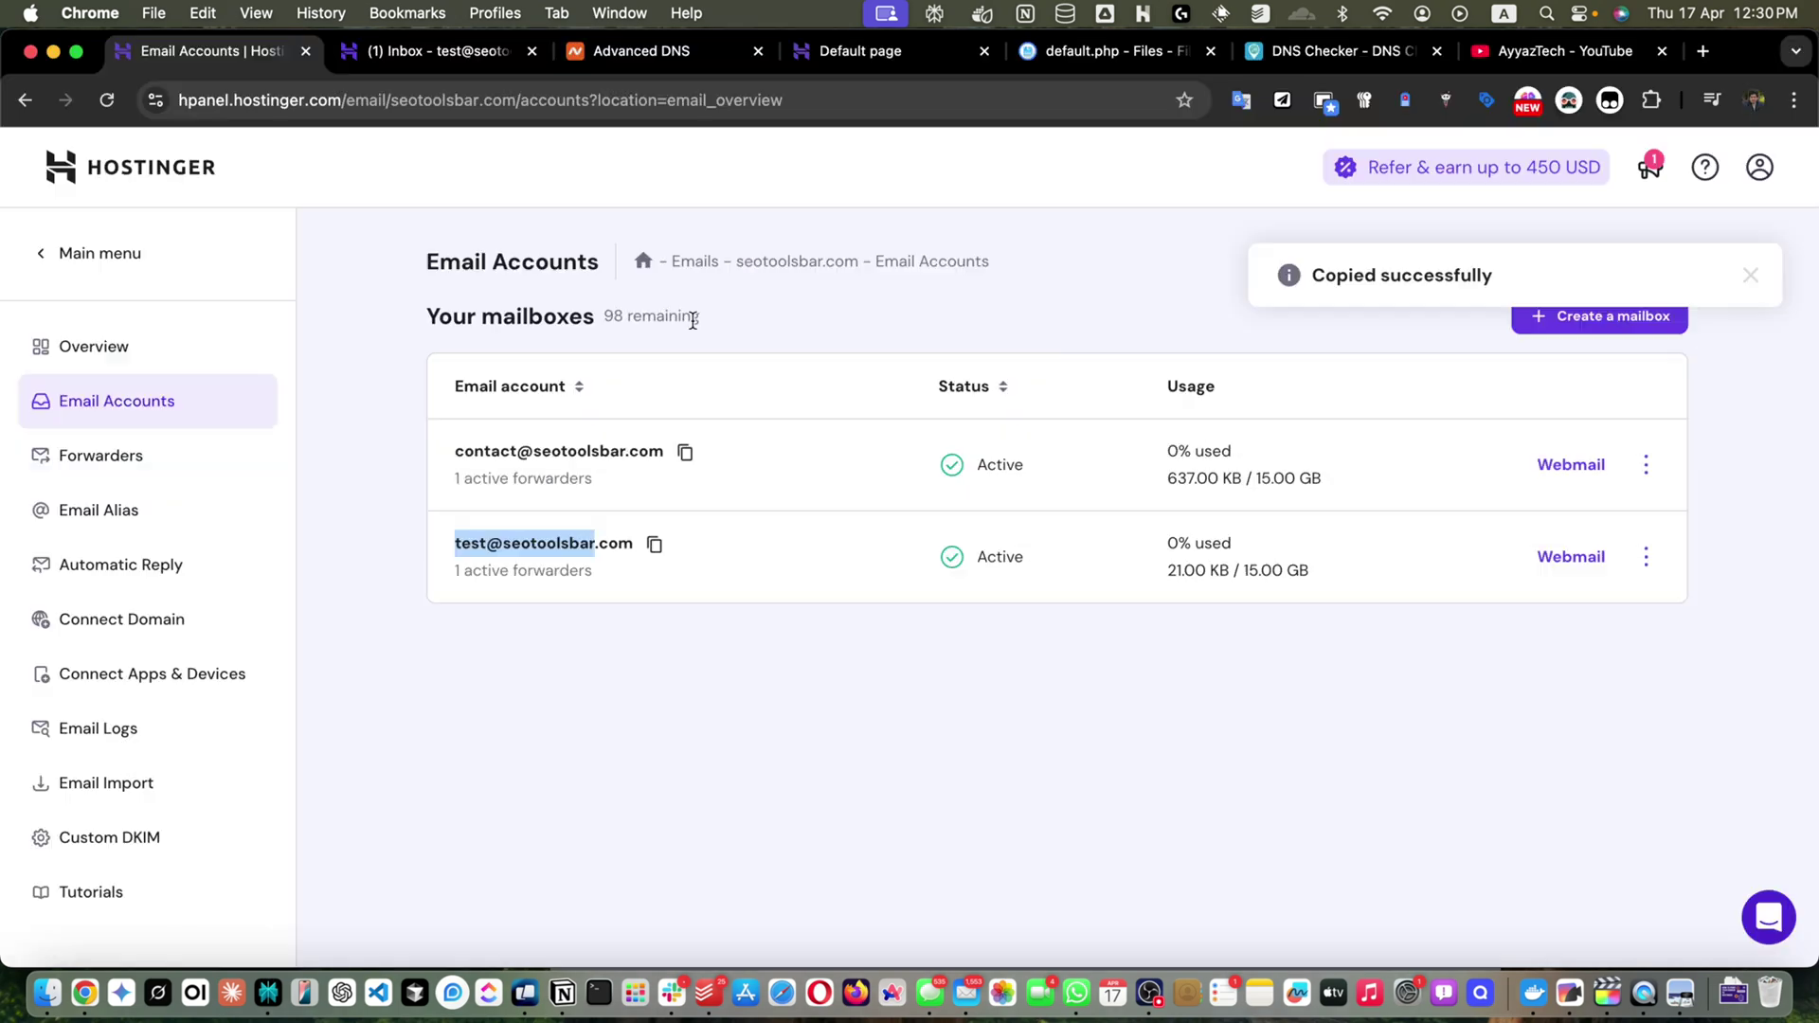
pyautogui.press('super+Tab')
pyautogui.press('super+v')
# - Give the message the subject "Testing email forwarding" and the body "Hello world.", and send it
pyautogui.click(686, 258)
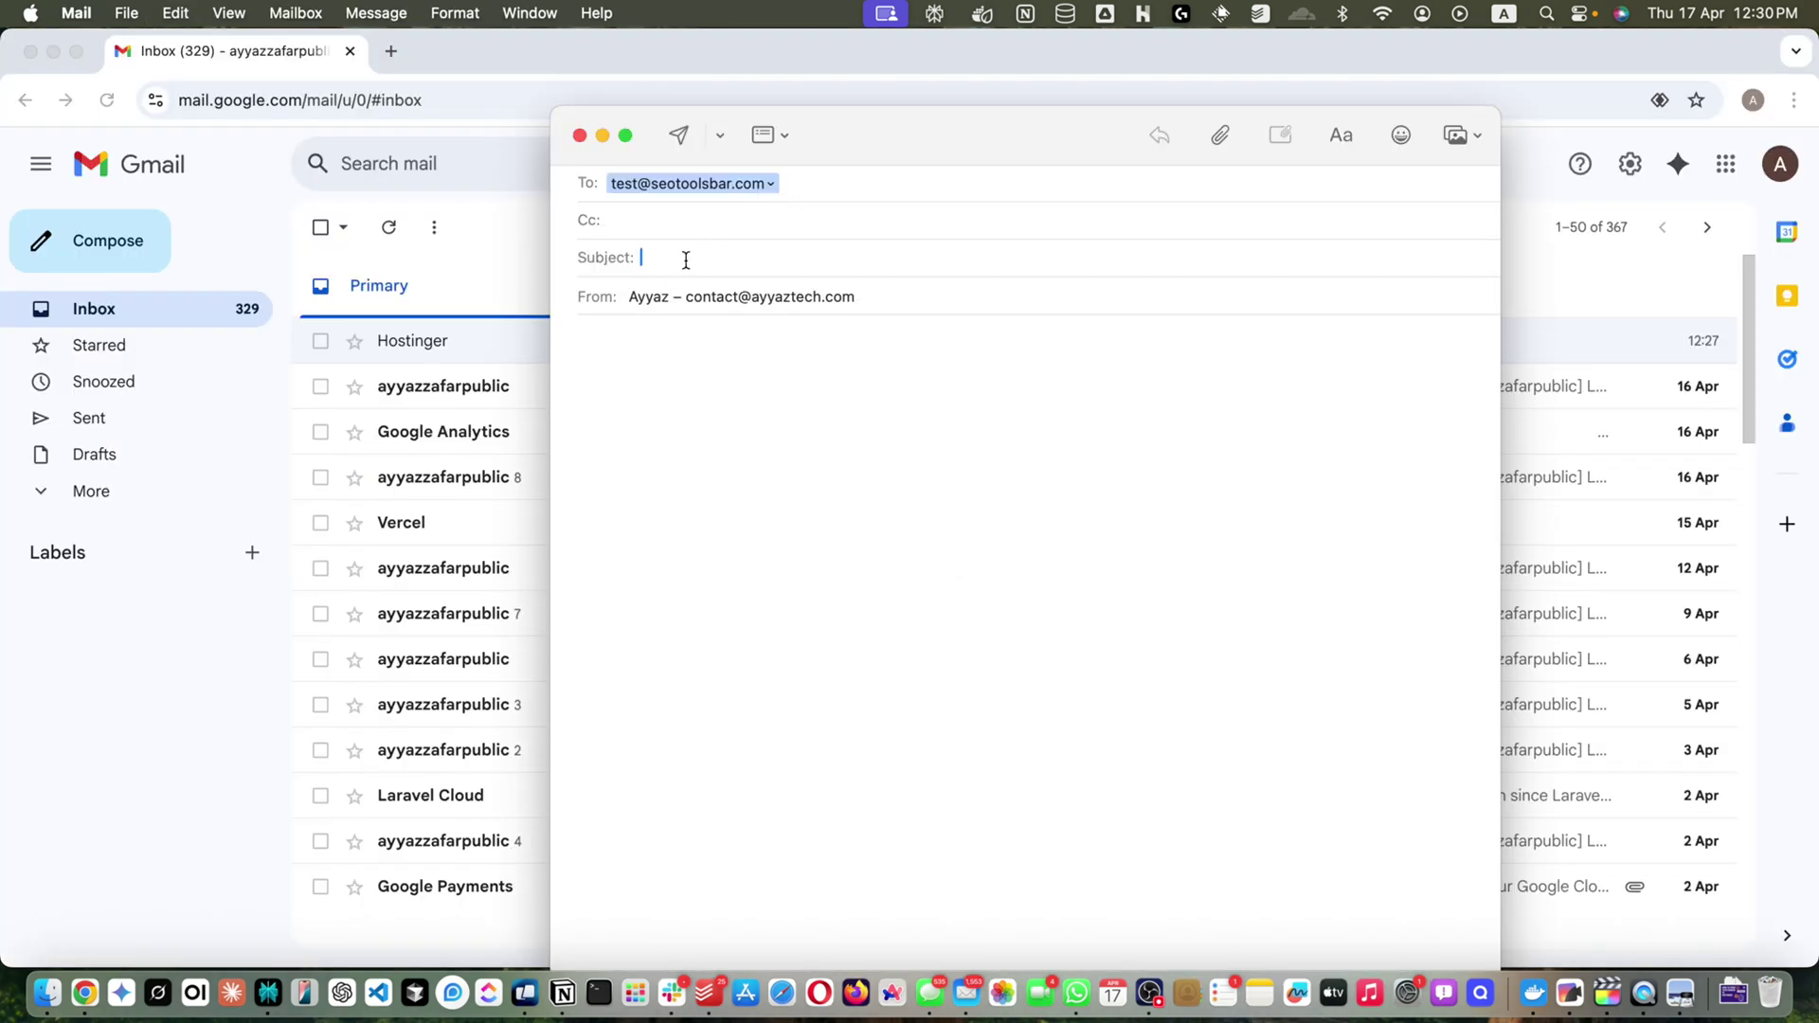
pyautogui.write('testing email forwarding')
pyautogui.press('Tab')
pyautogui.write('Hello wo')
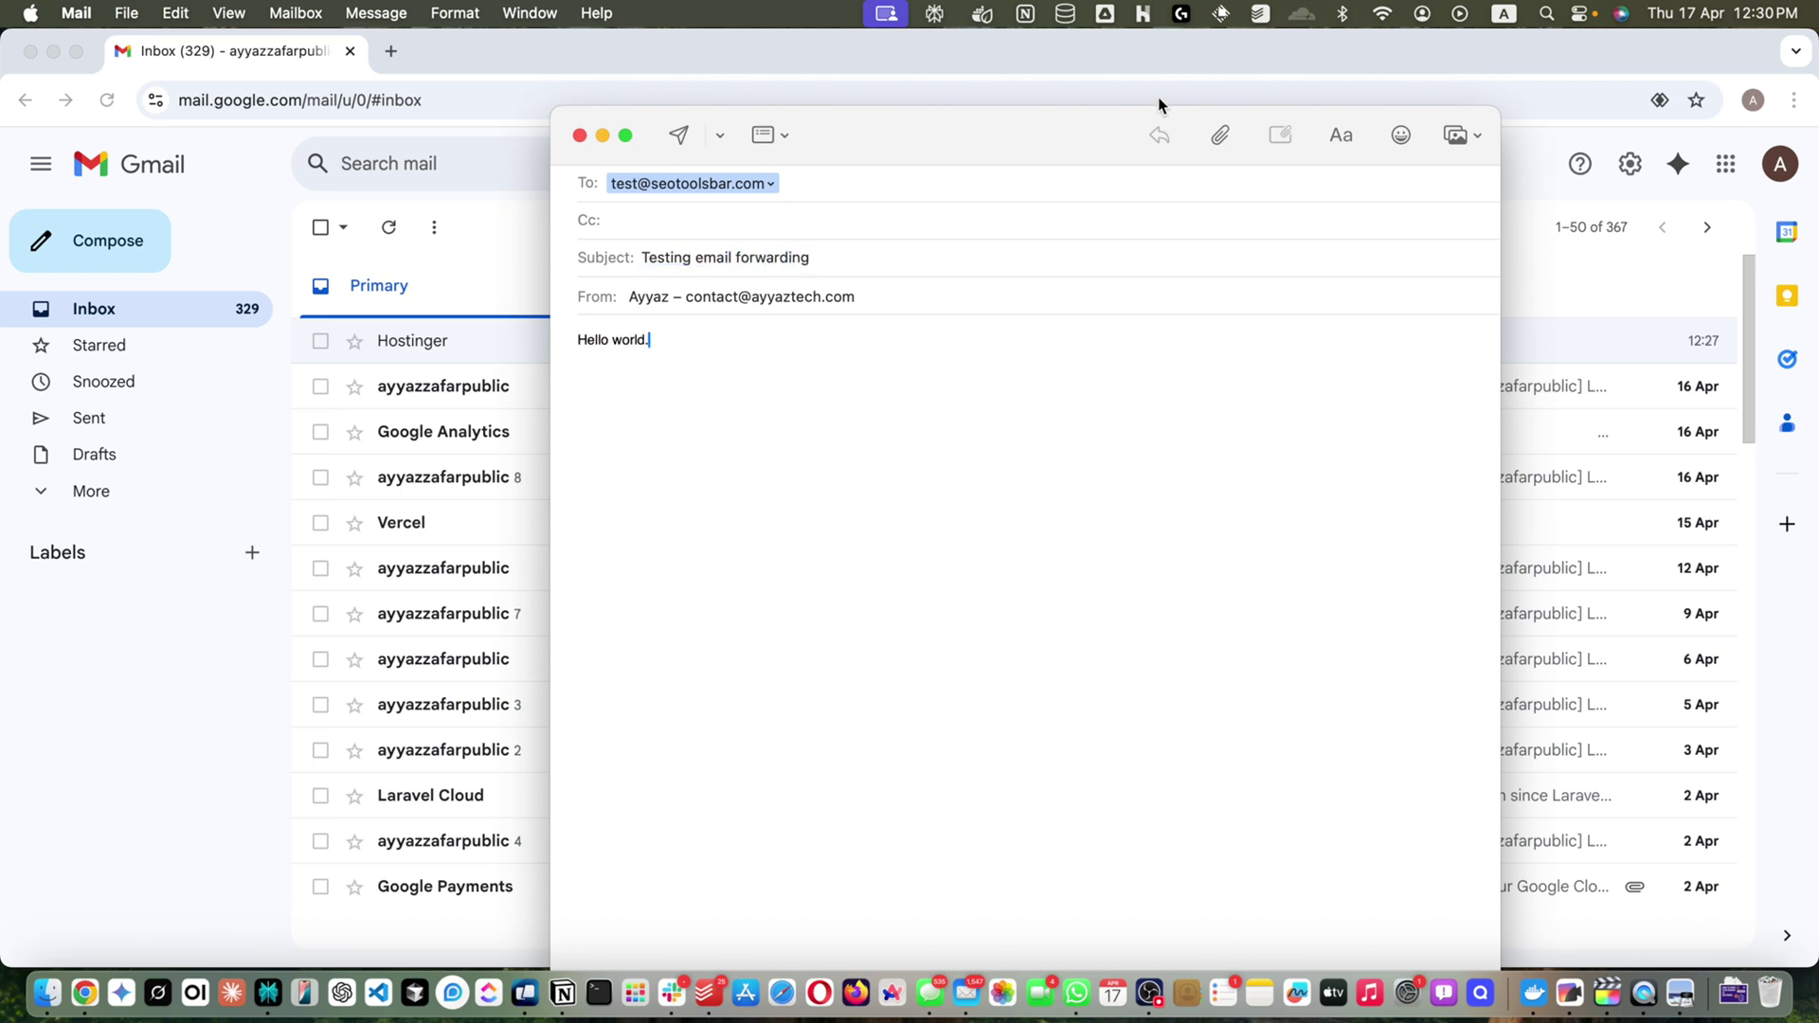
pyautogui.click(679, 134)
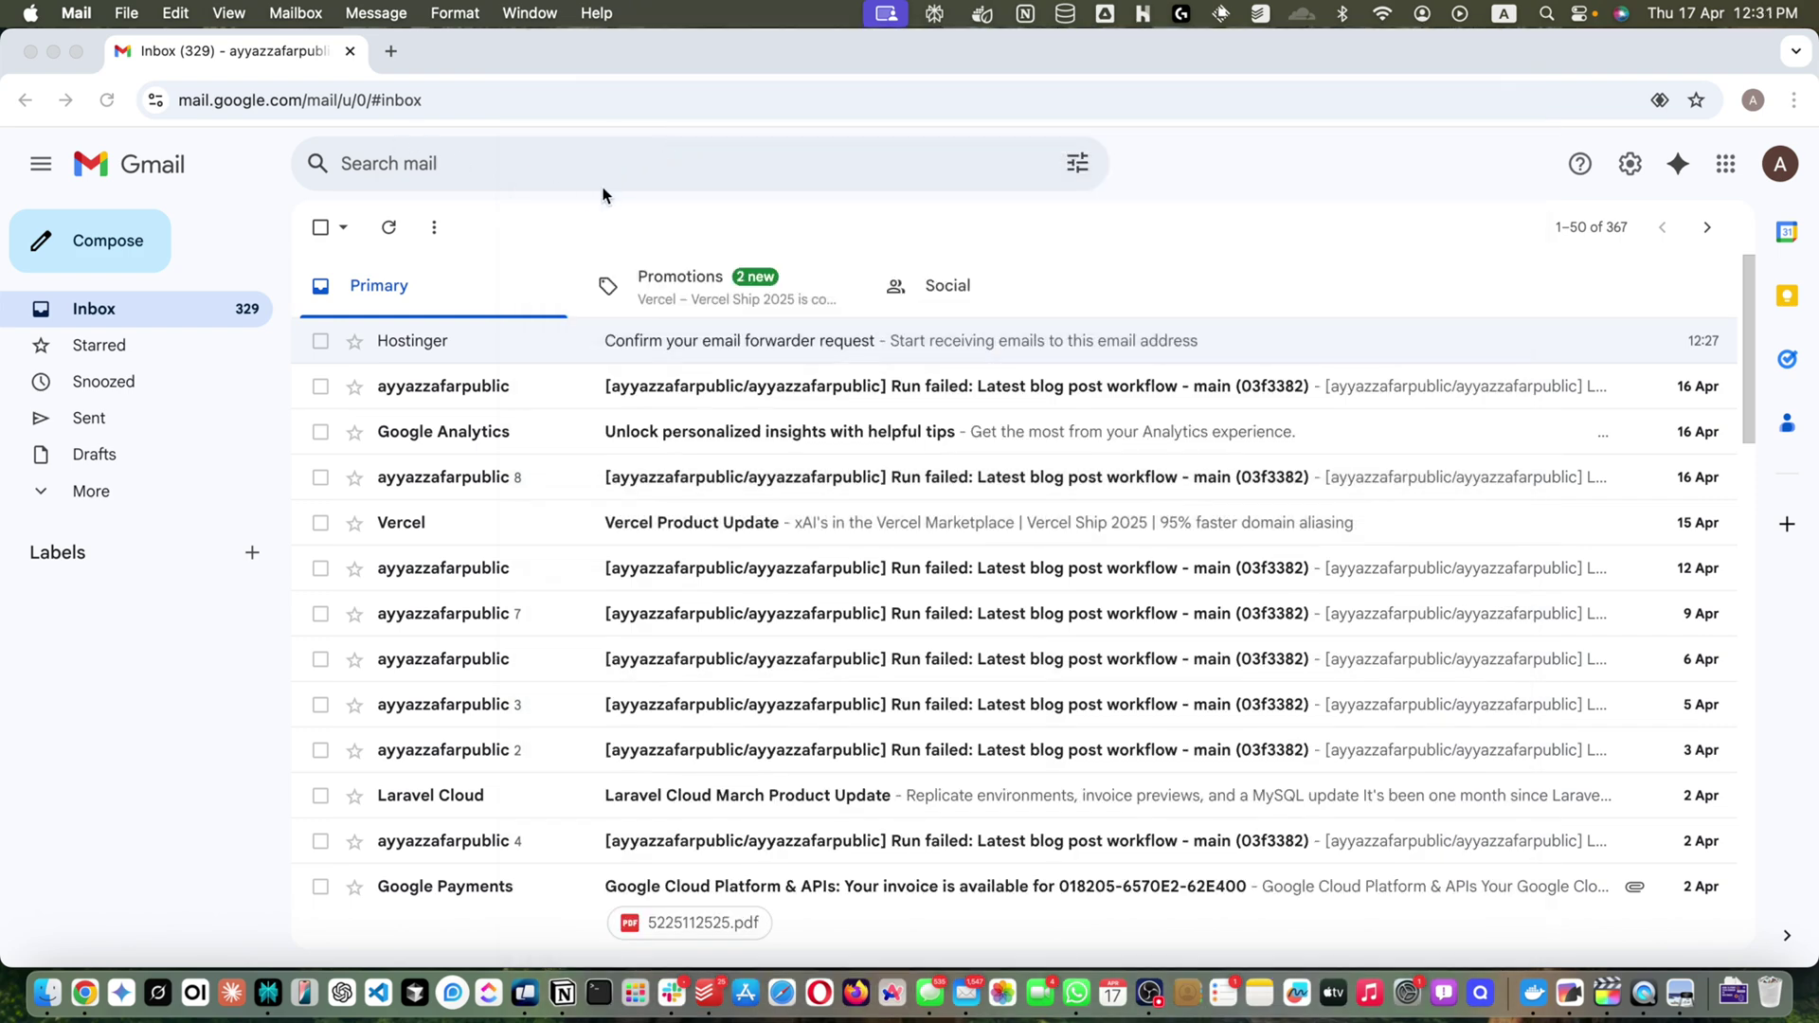
# - Refresh the "test" mailbox's webmail inbox in Chrome and open the "Testing email forwarding" message to check its content
pyautogui.click(689, 223)
pyautogui.press('super+grave')
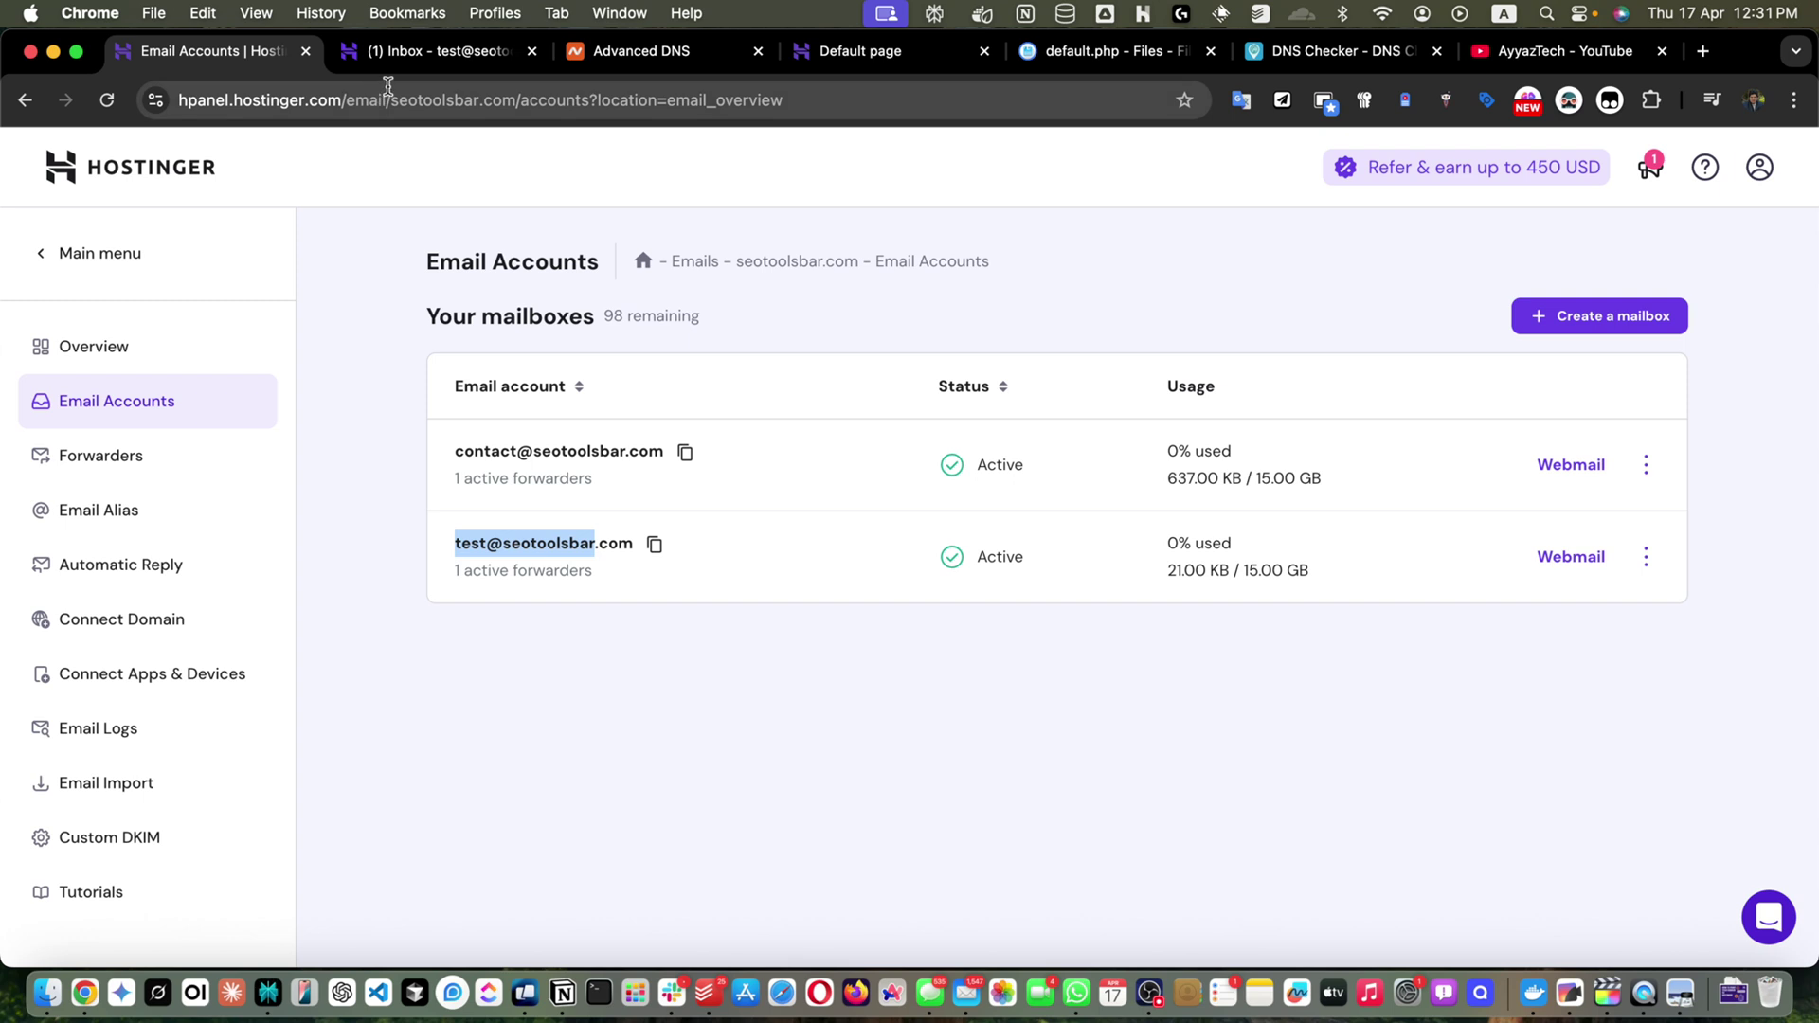
pyautogui.click(412, 62)
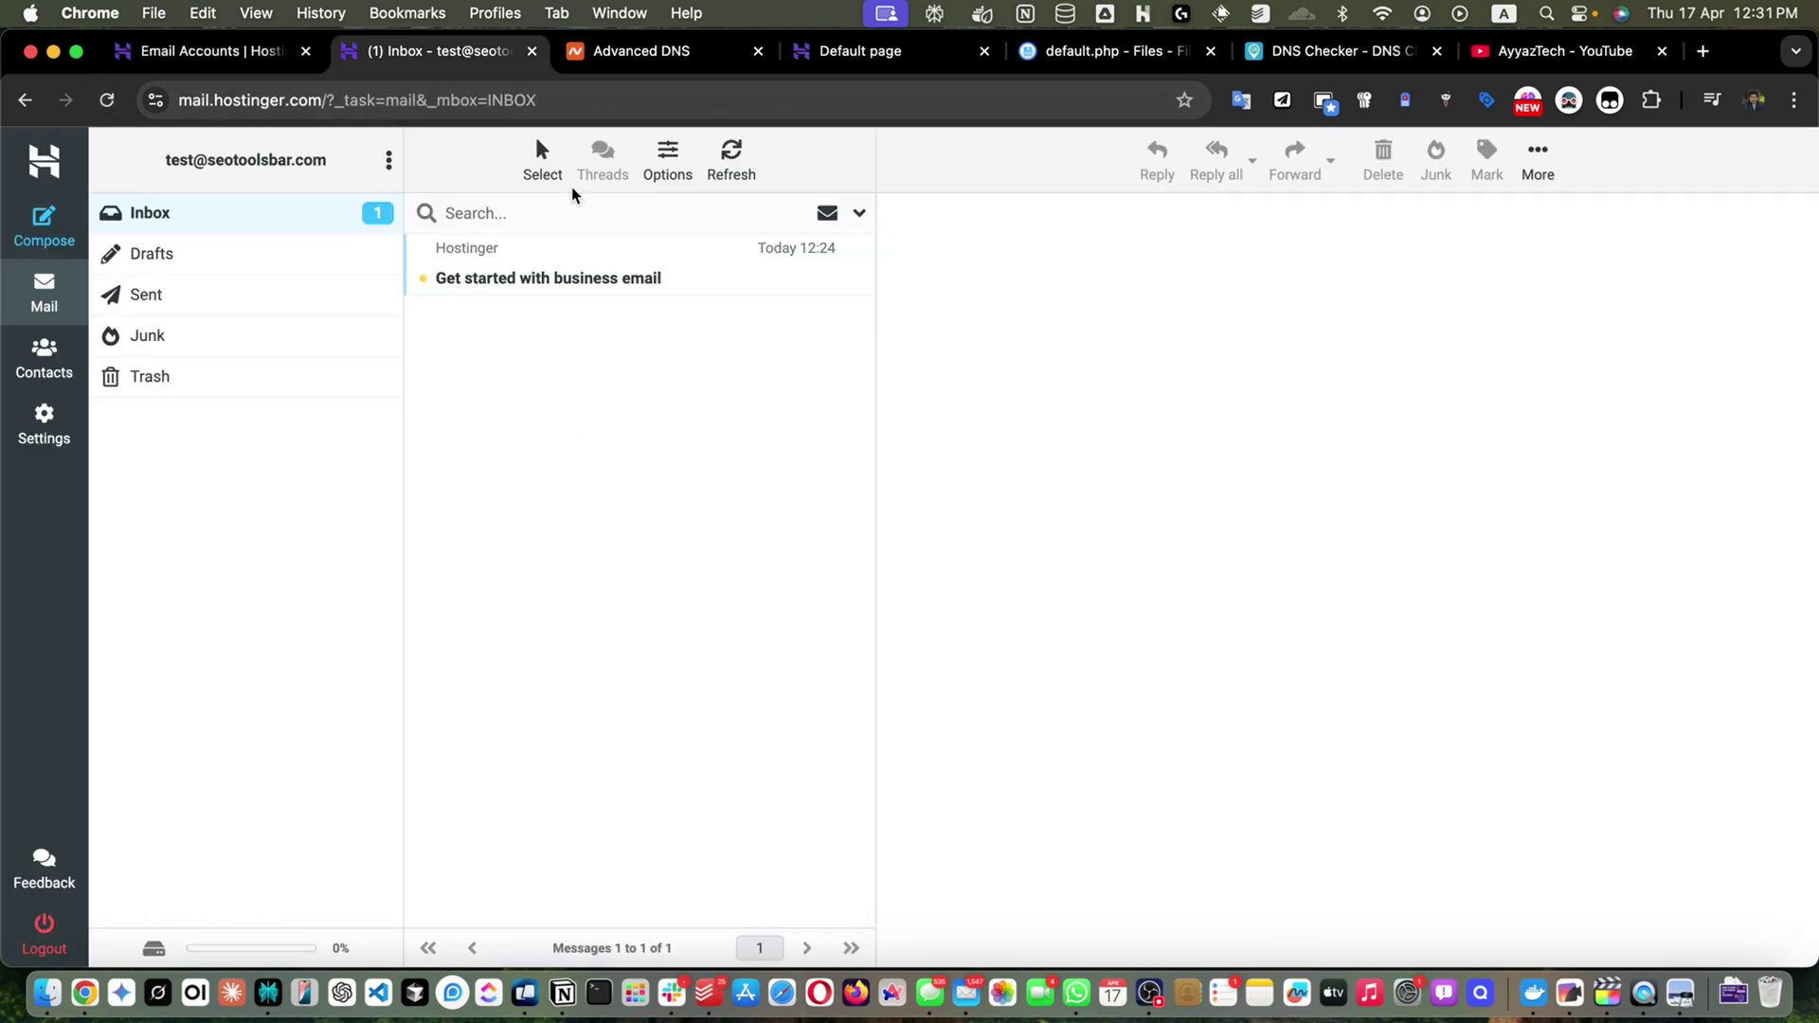
pyautogui.click(722, 163)
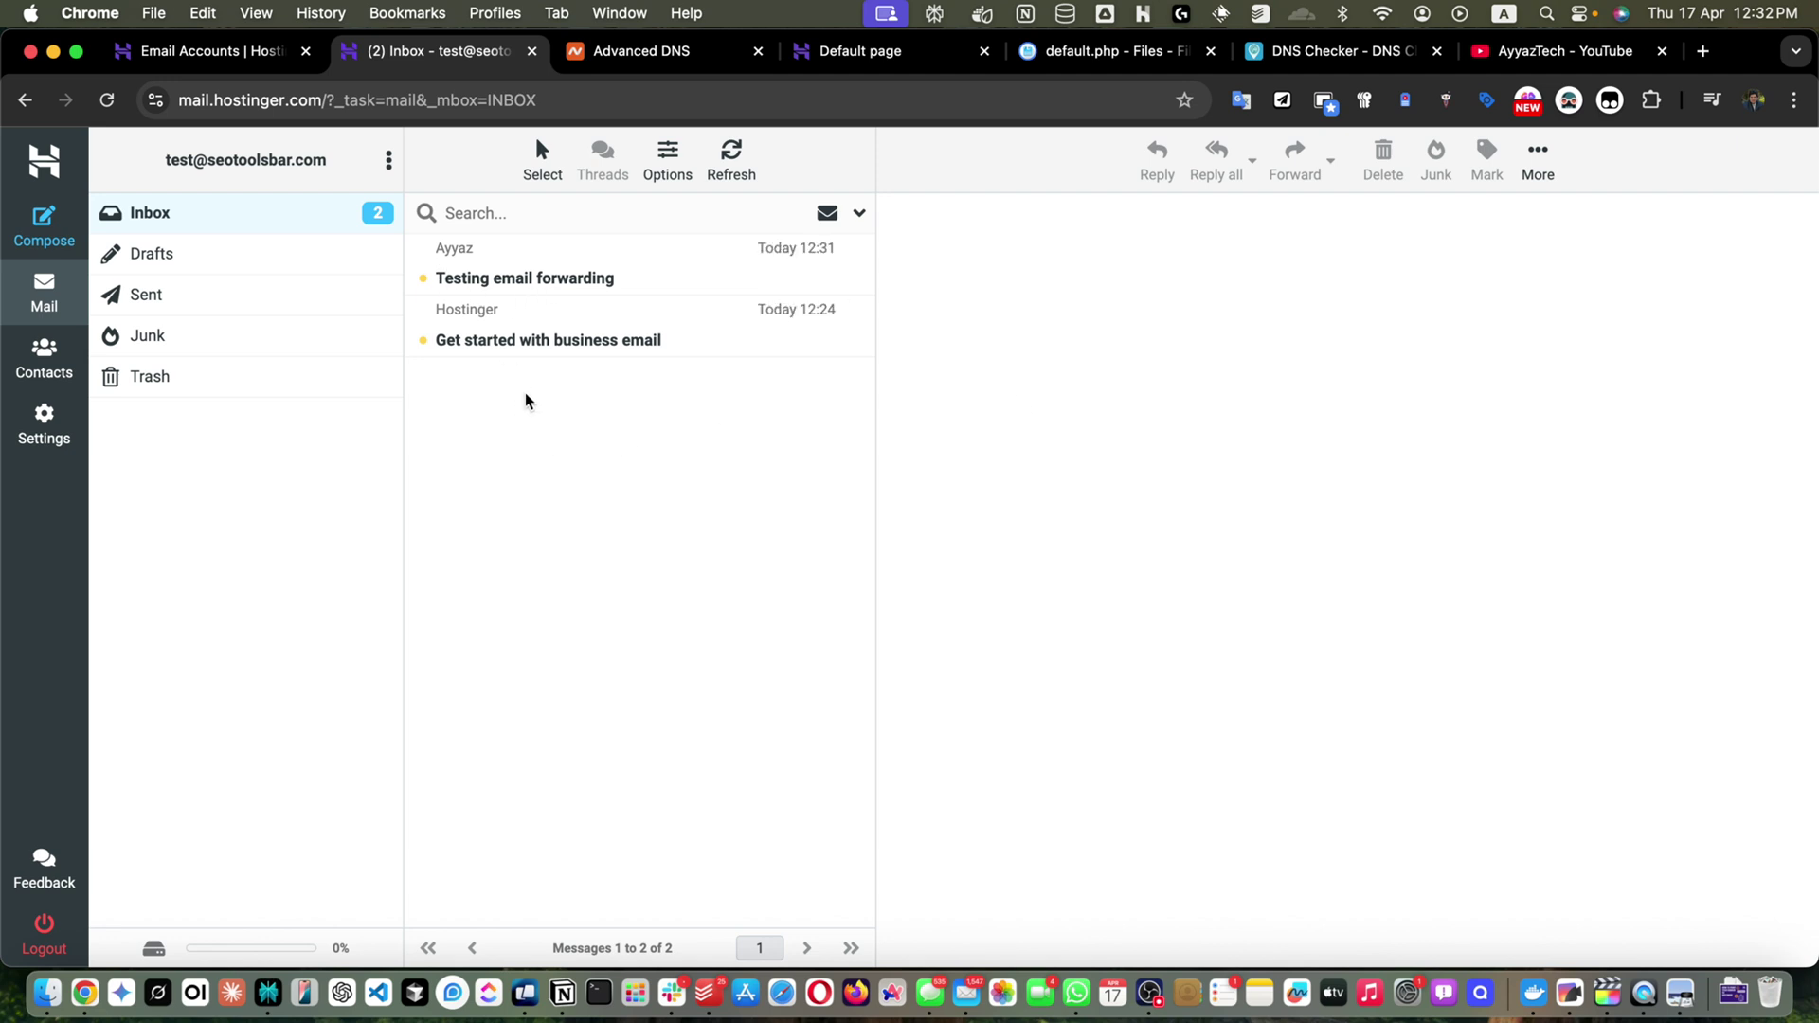
pyautogui.click(481, 280)
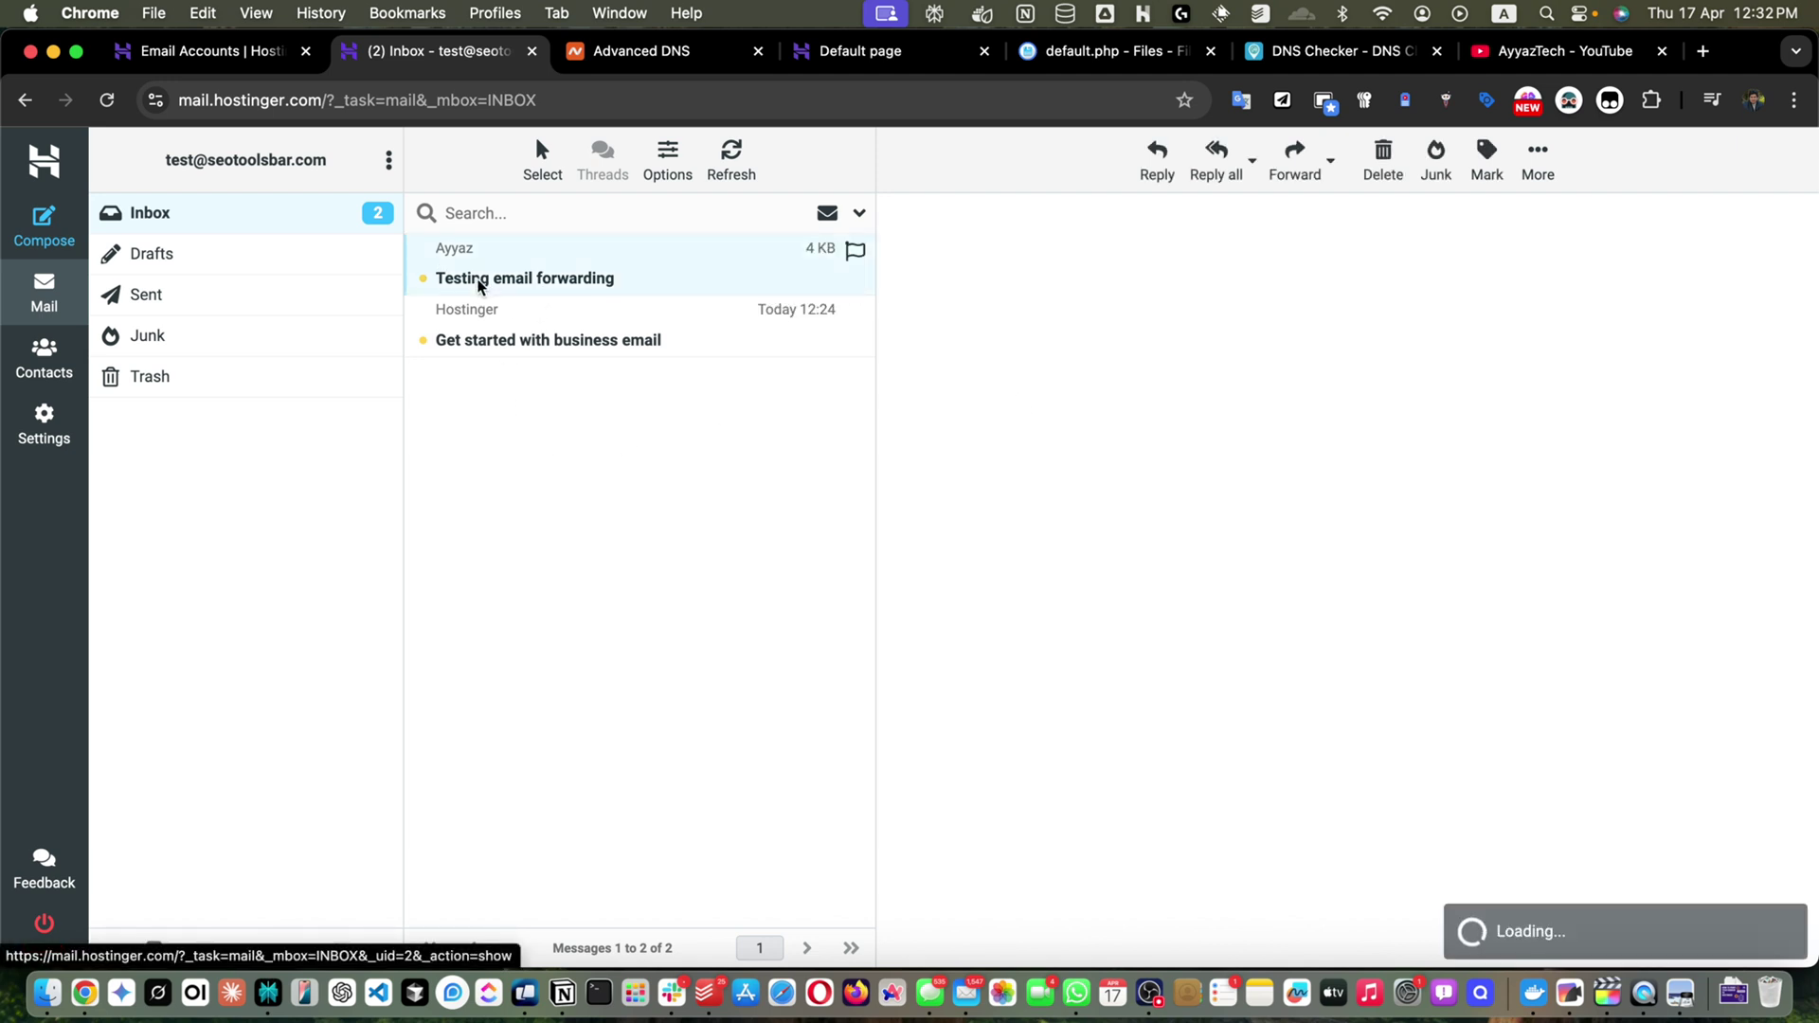
pyautogui.tripleClick(921, 341)
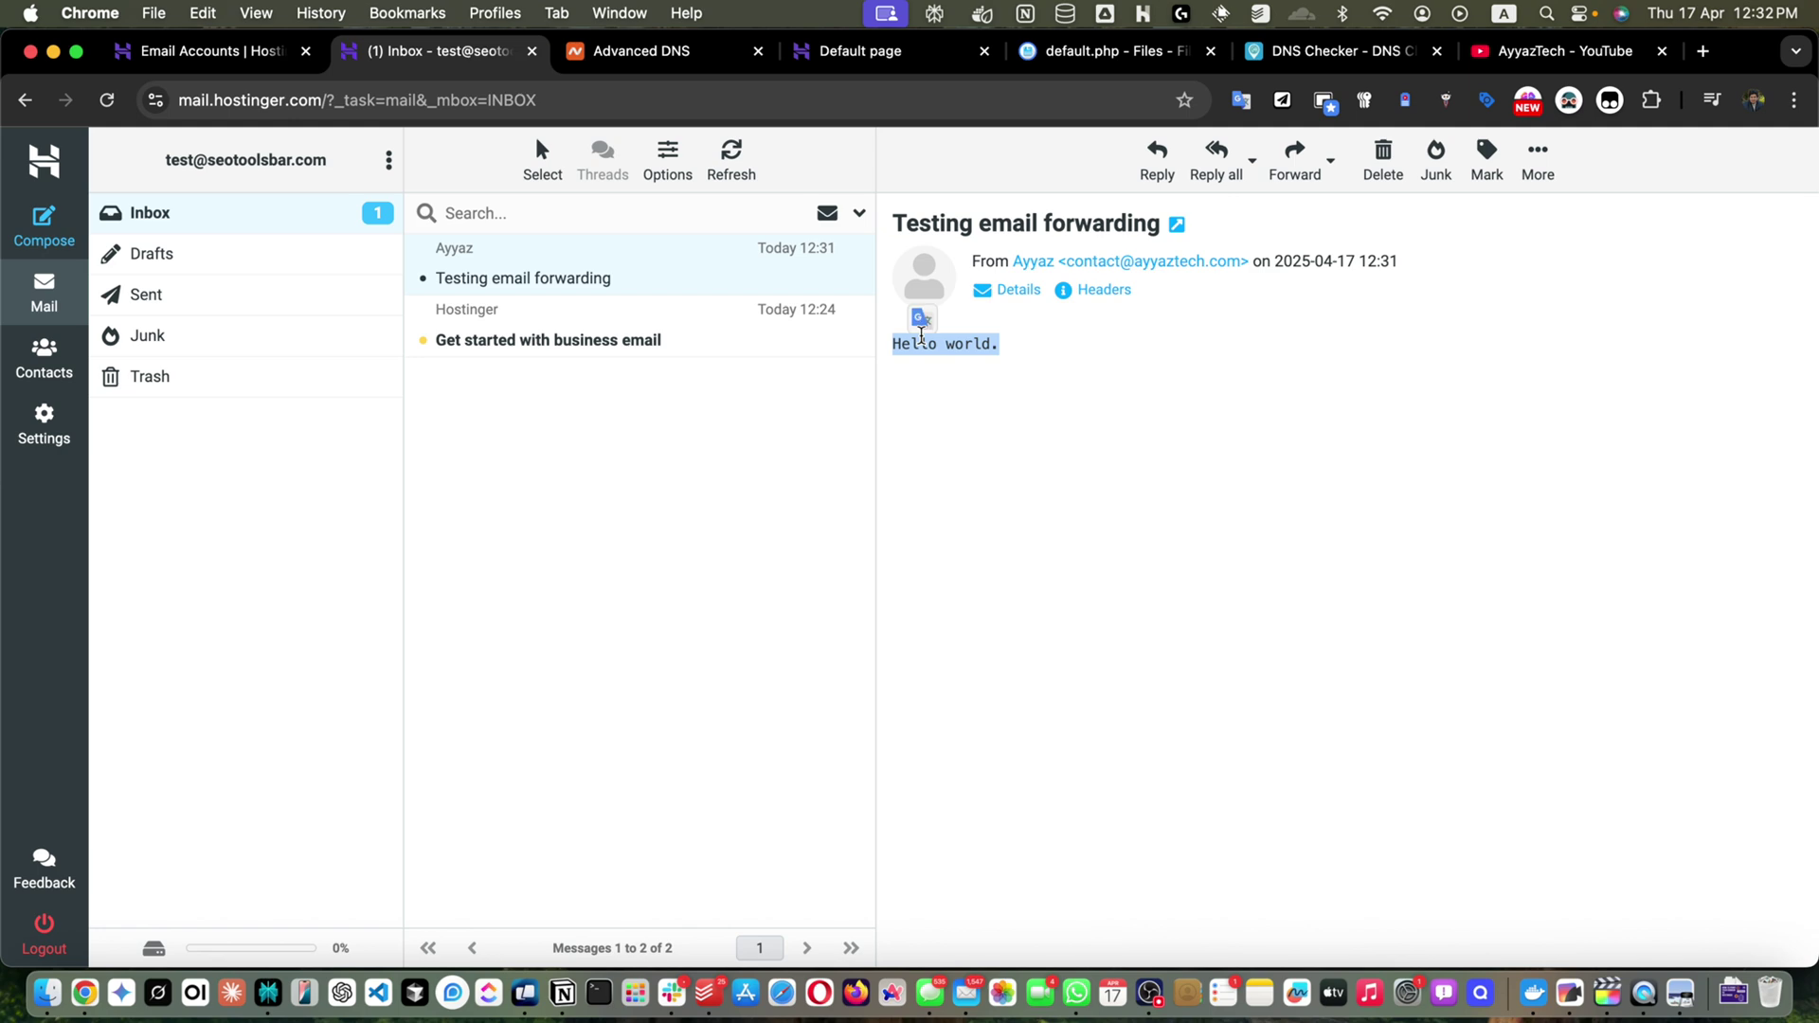
pyautogui.click(1128, 512)
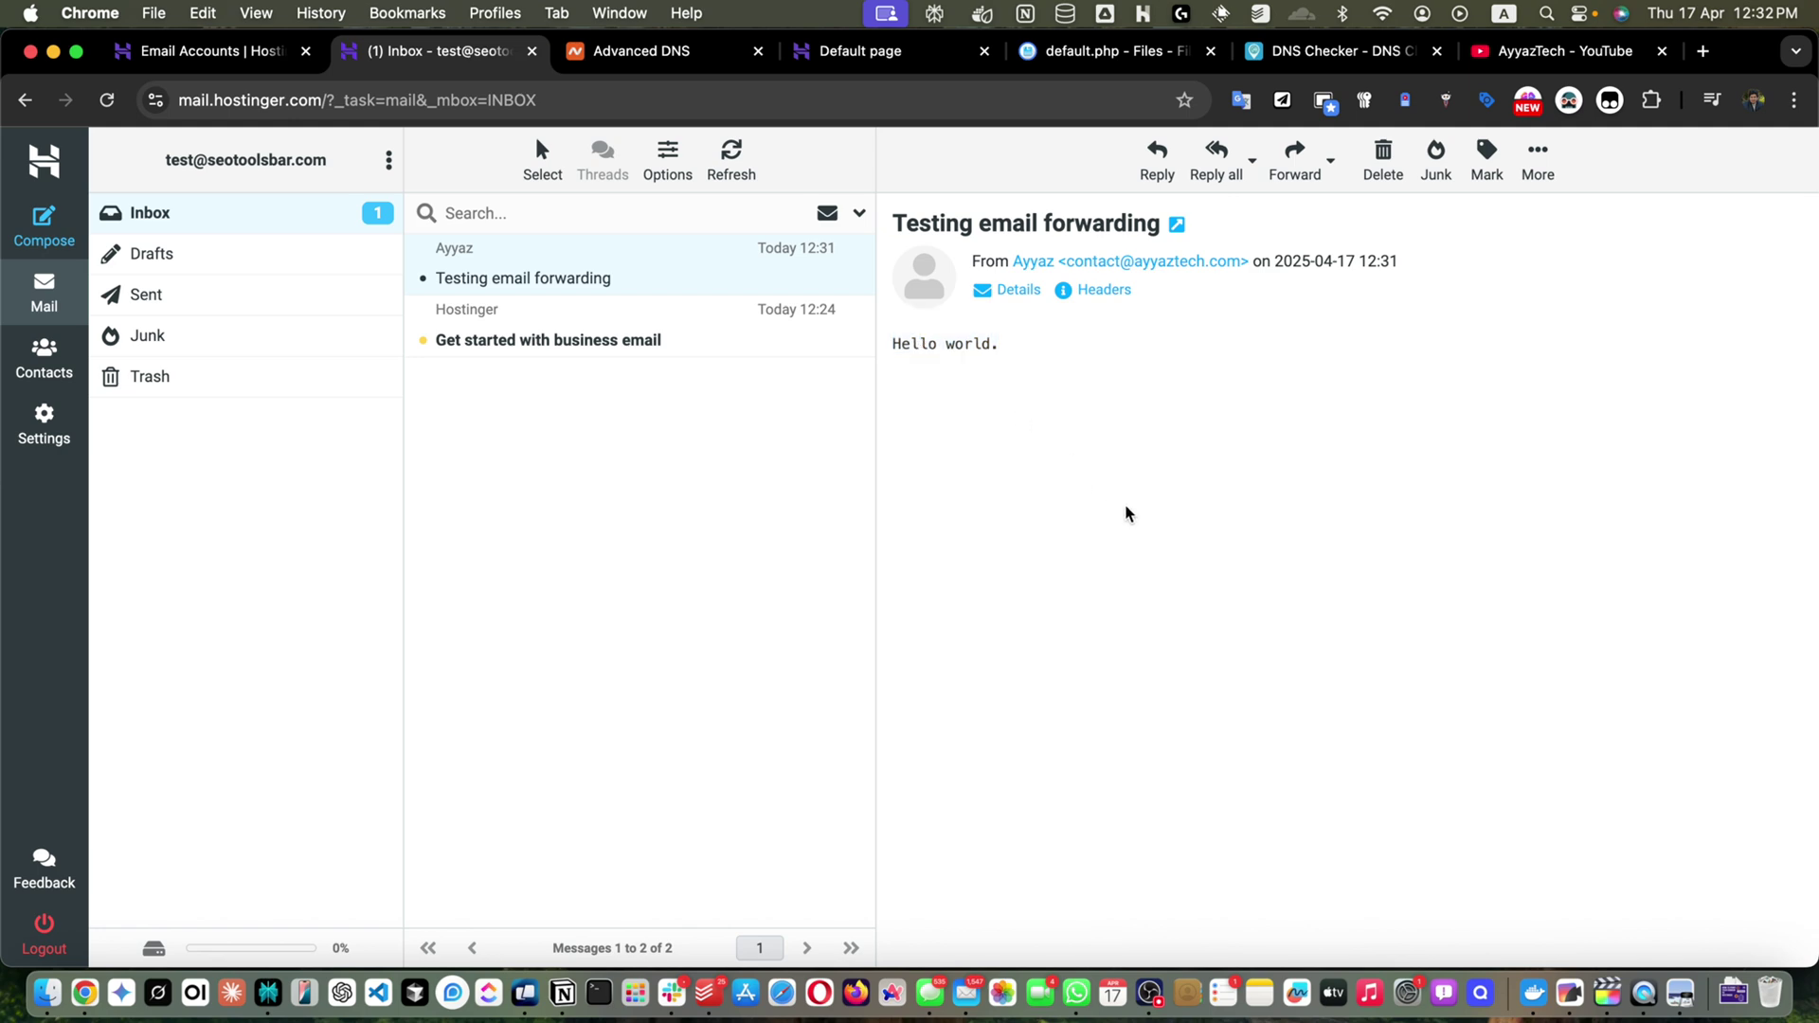
# - Open the forwarded "Testing email forwarding" message in the Gmail inbox and return to the Hostinger window
pyautogui.press('super+grave')
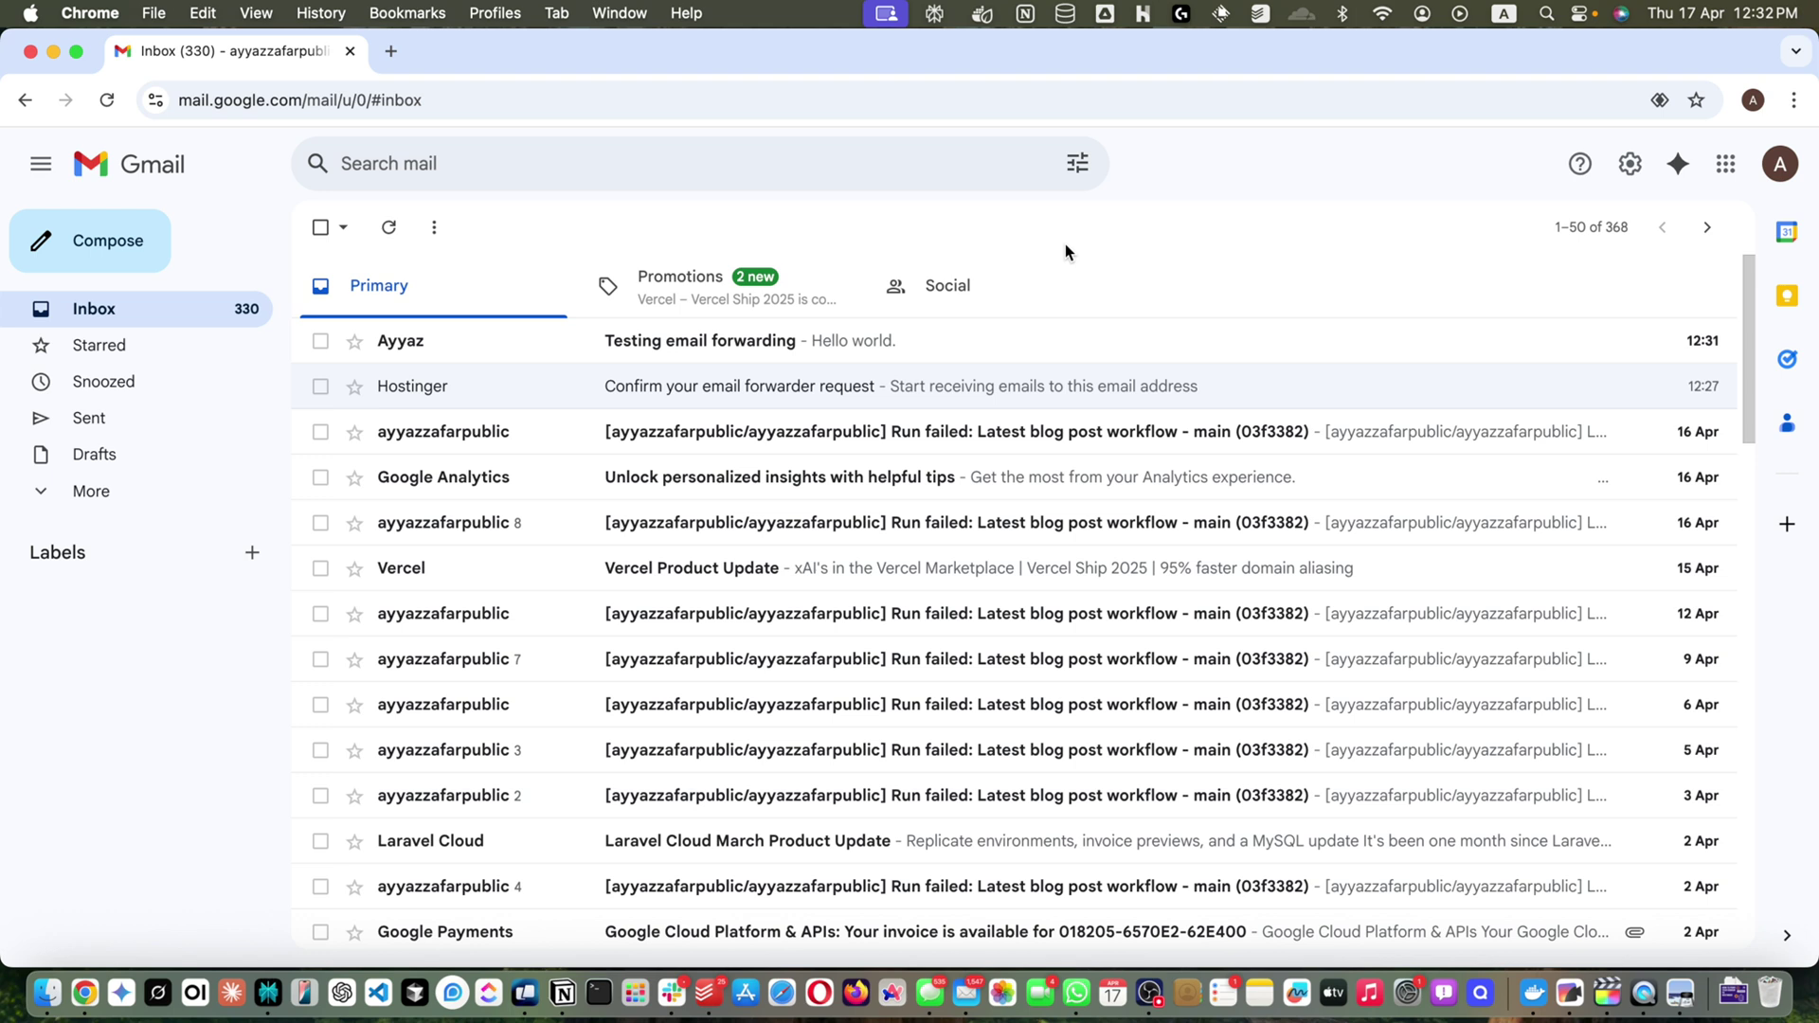
pyautogui.click(642, 357)
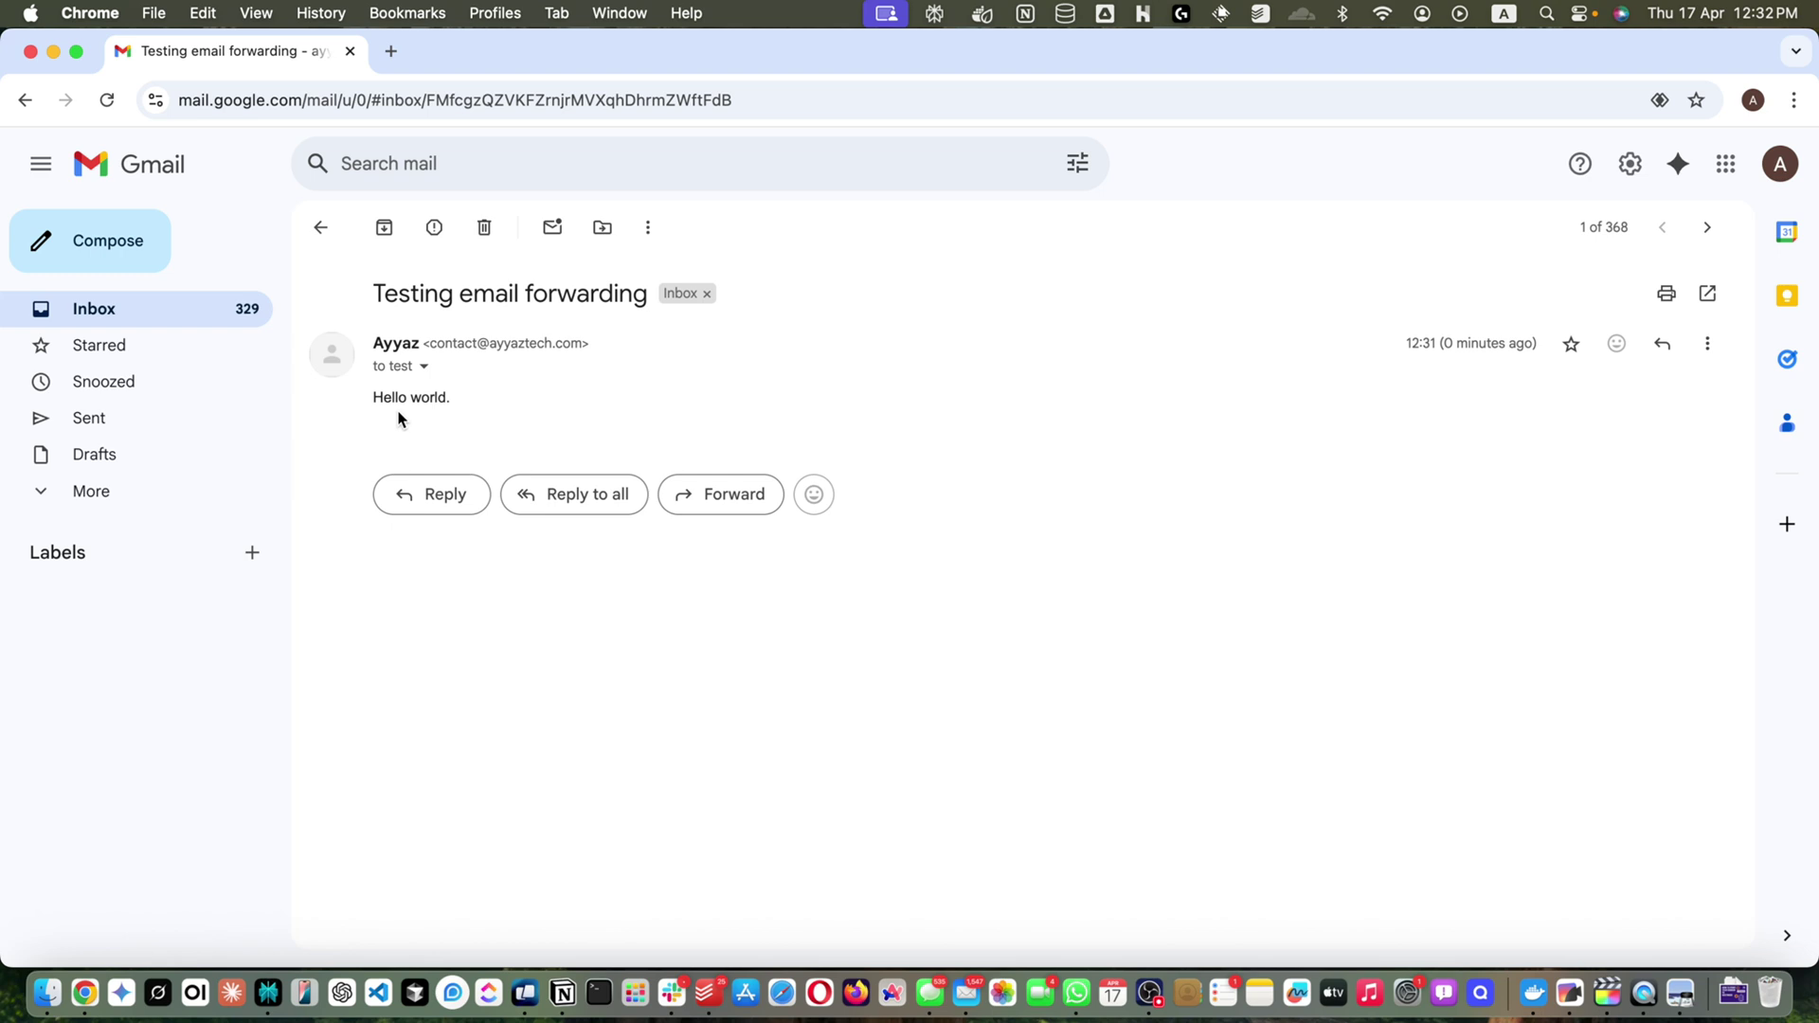
pyautogui.press('super+grave')
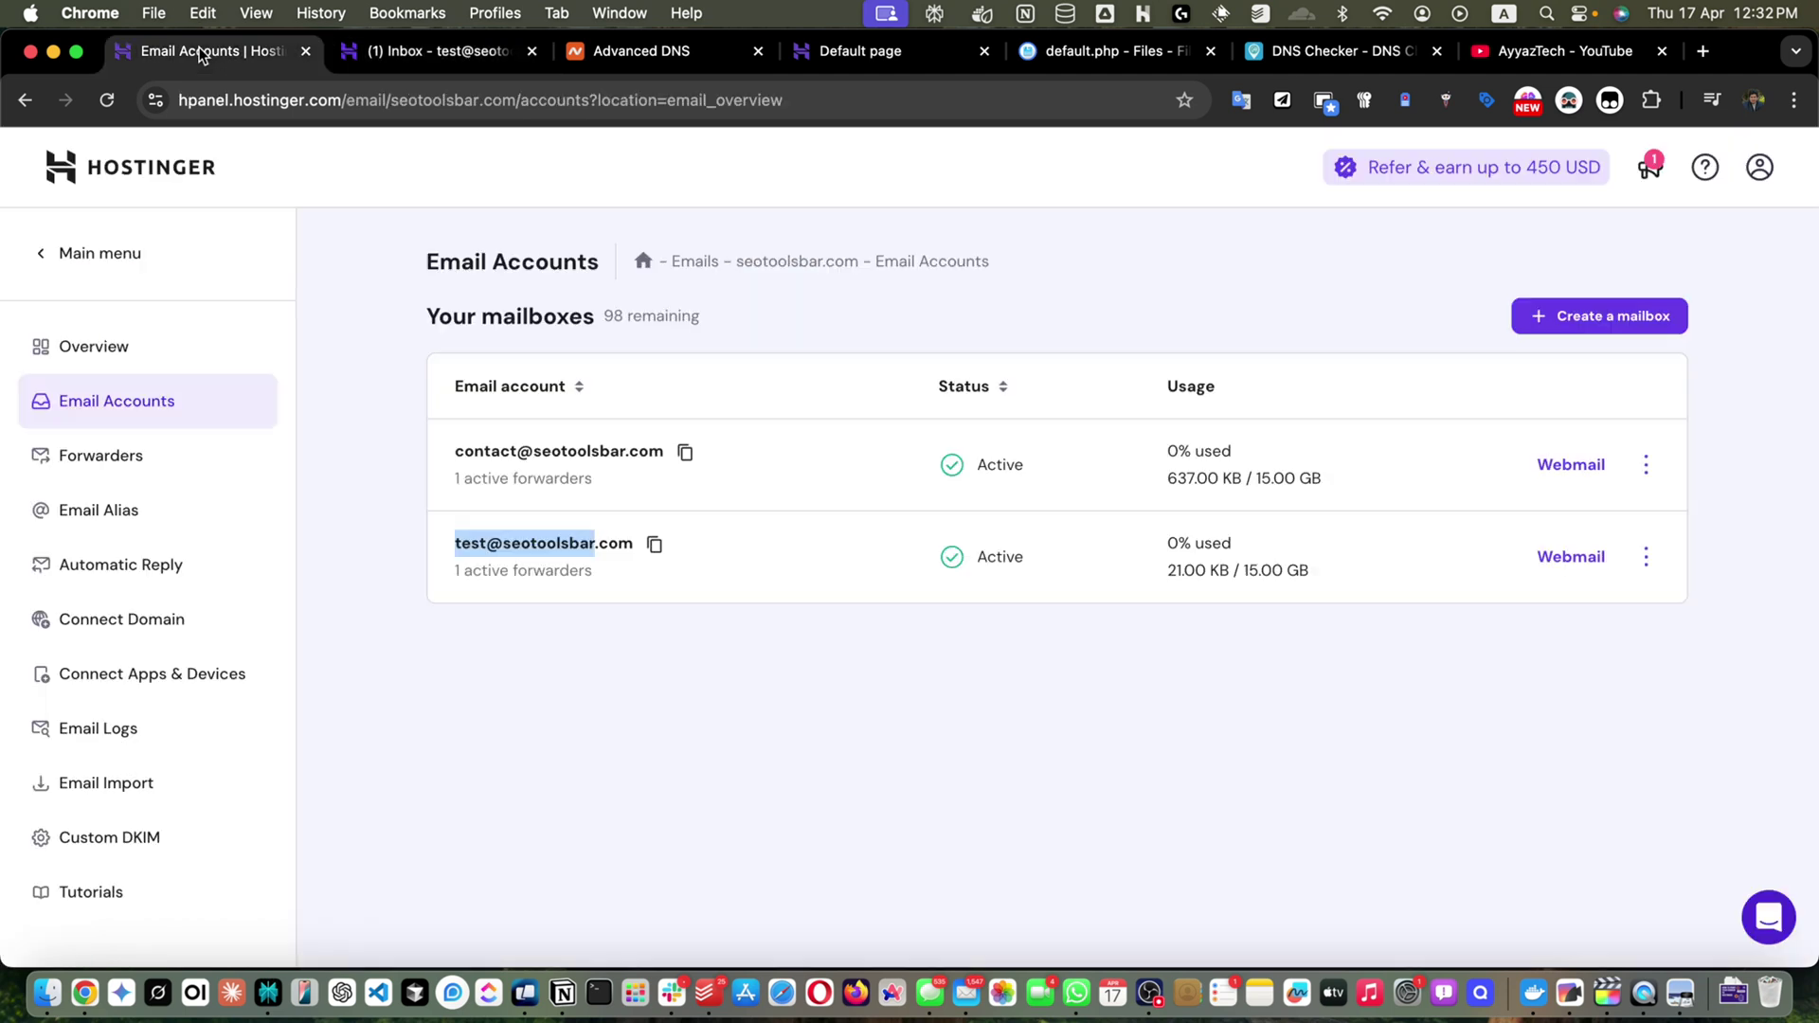
# - Start a new automatic reply on the domain's Automatic Reply page and choose the "test" mailbox for it
pyautogui.click(204, 51)
pyautogui.click(641, 686)
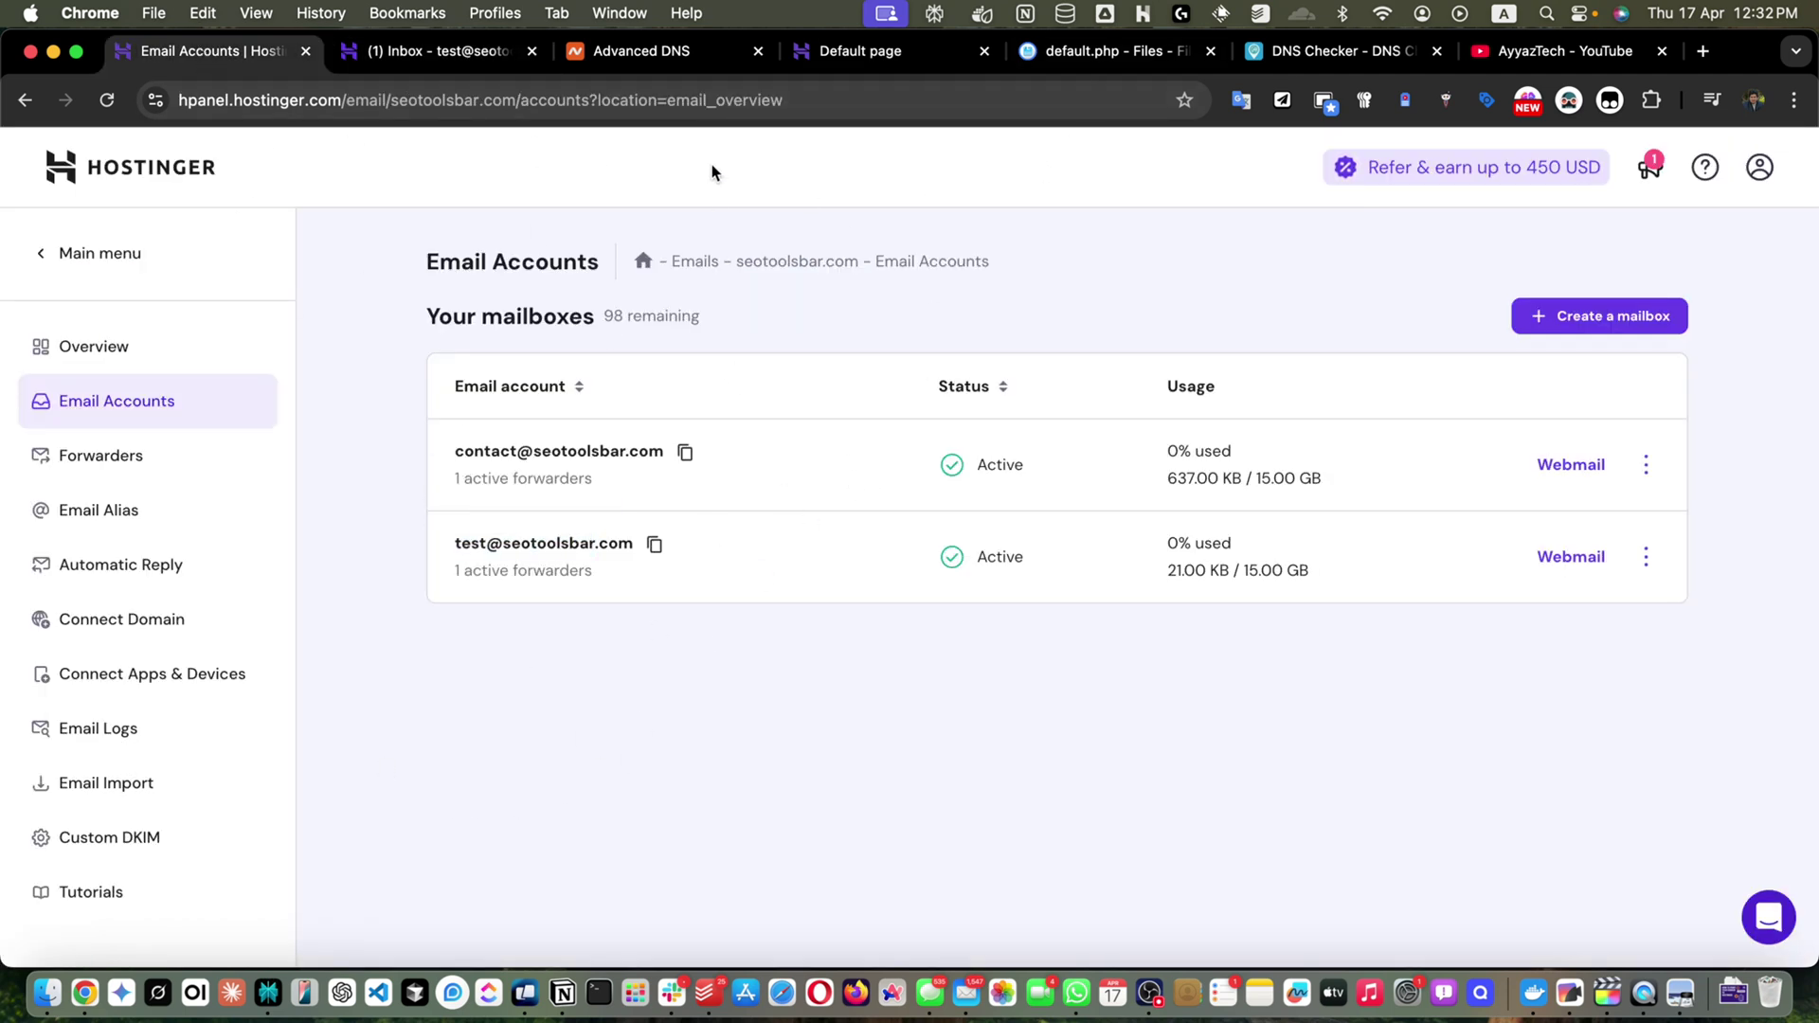
pyautogui.moveTo(741, 260); pyautogui.dragTo(1111, 258)
pyautogui.click(1111, 252)
pyautogui.click(121, 578)
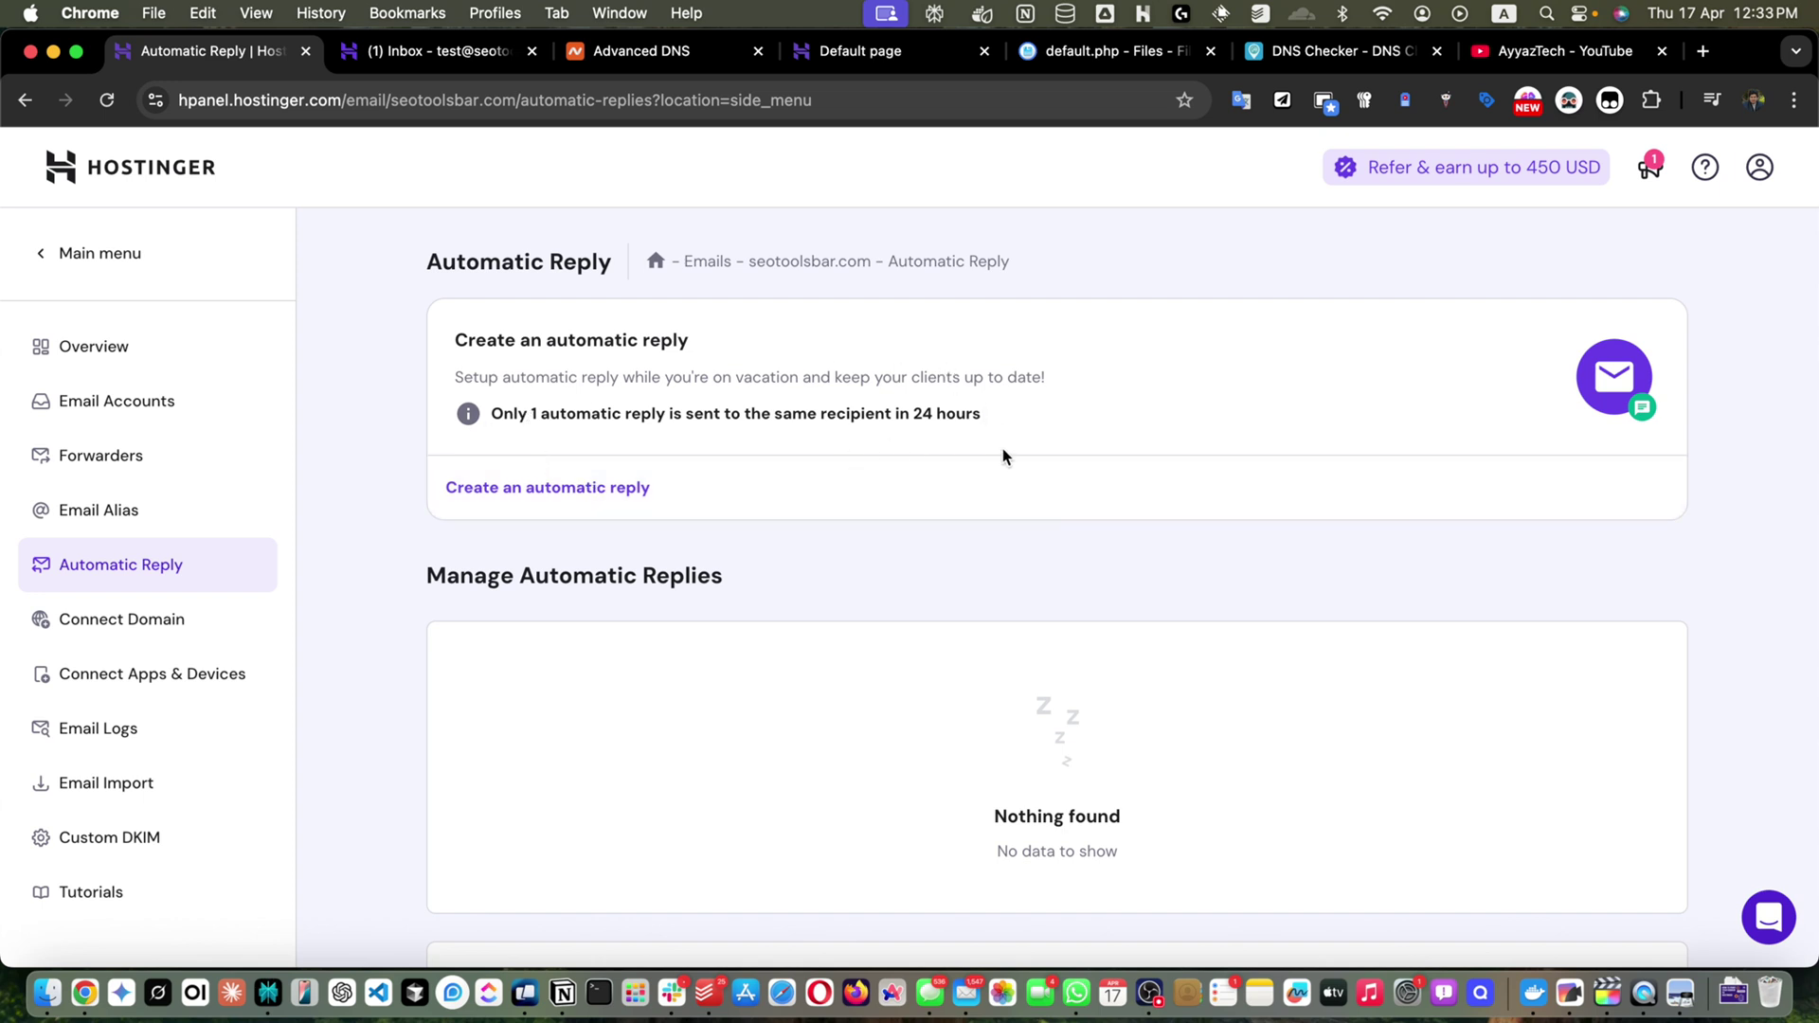
pyautogui.click(513, 499)
pyautogui.click(909, 386)
pyautogui.click(599, 422)
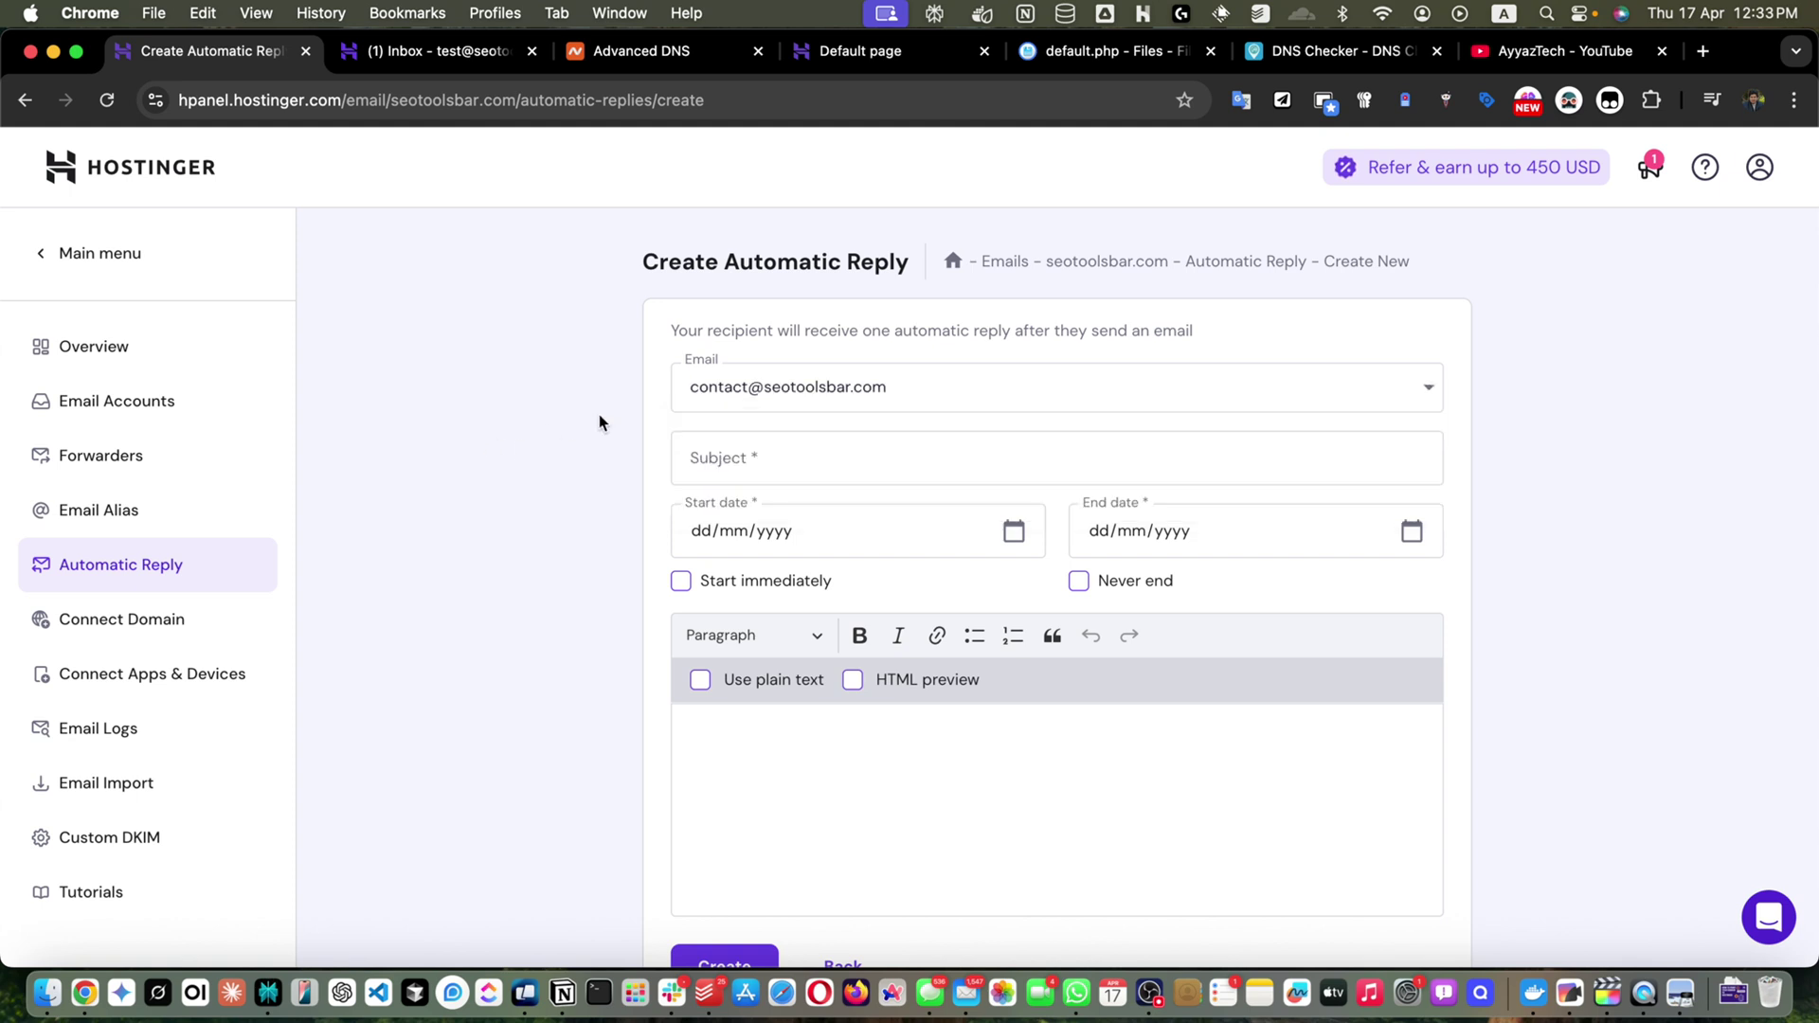
pyautogui.click(739, 393)
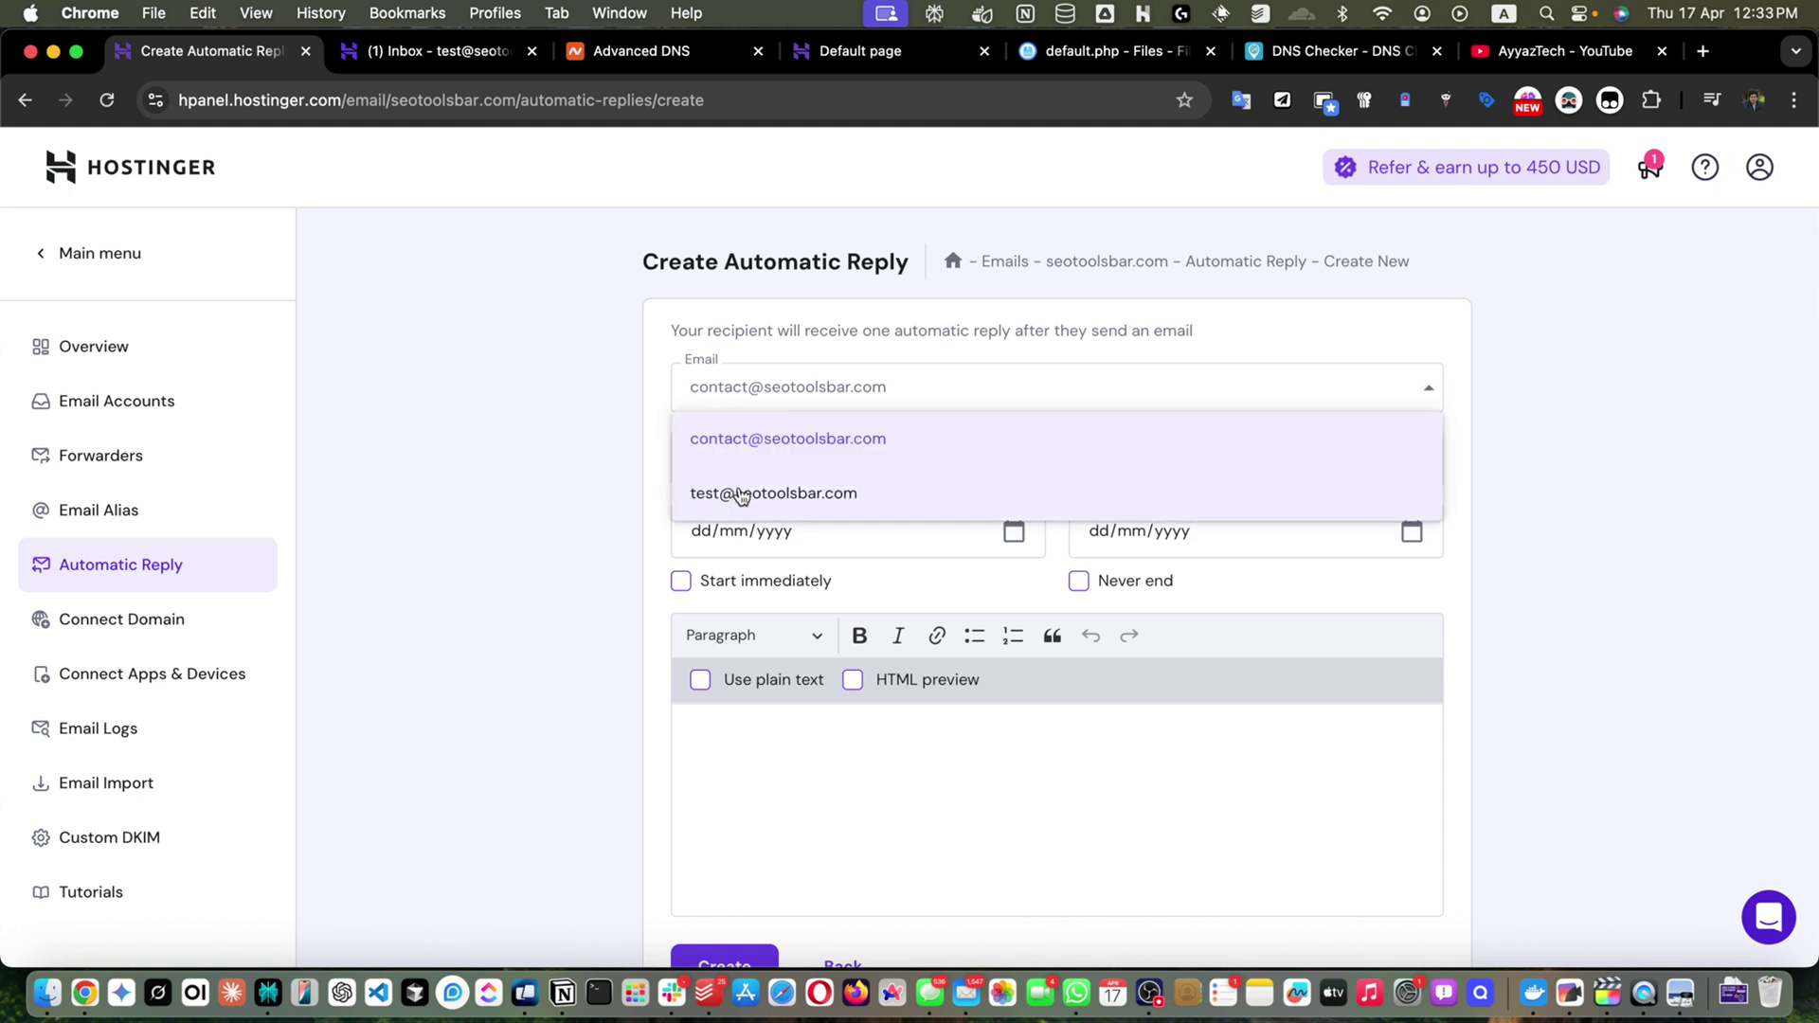
pyautogui.click(741, 495)
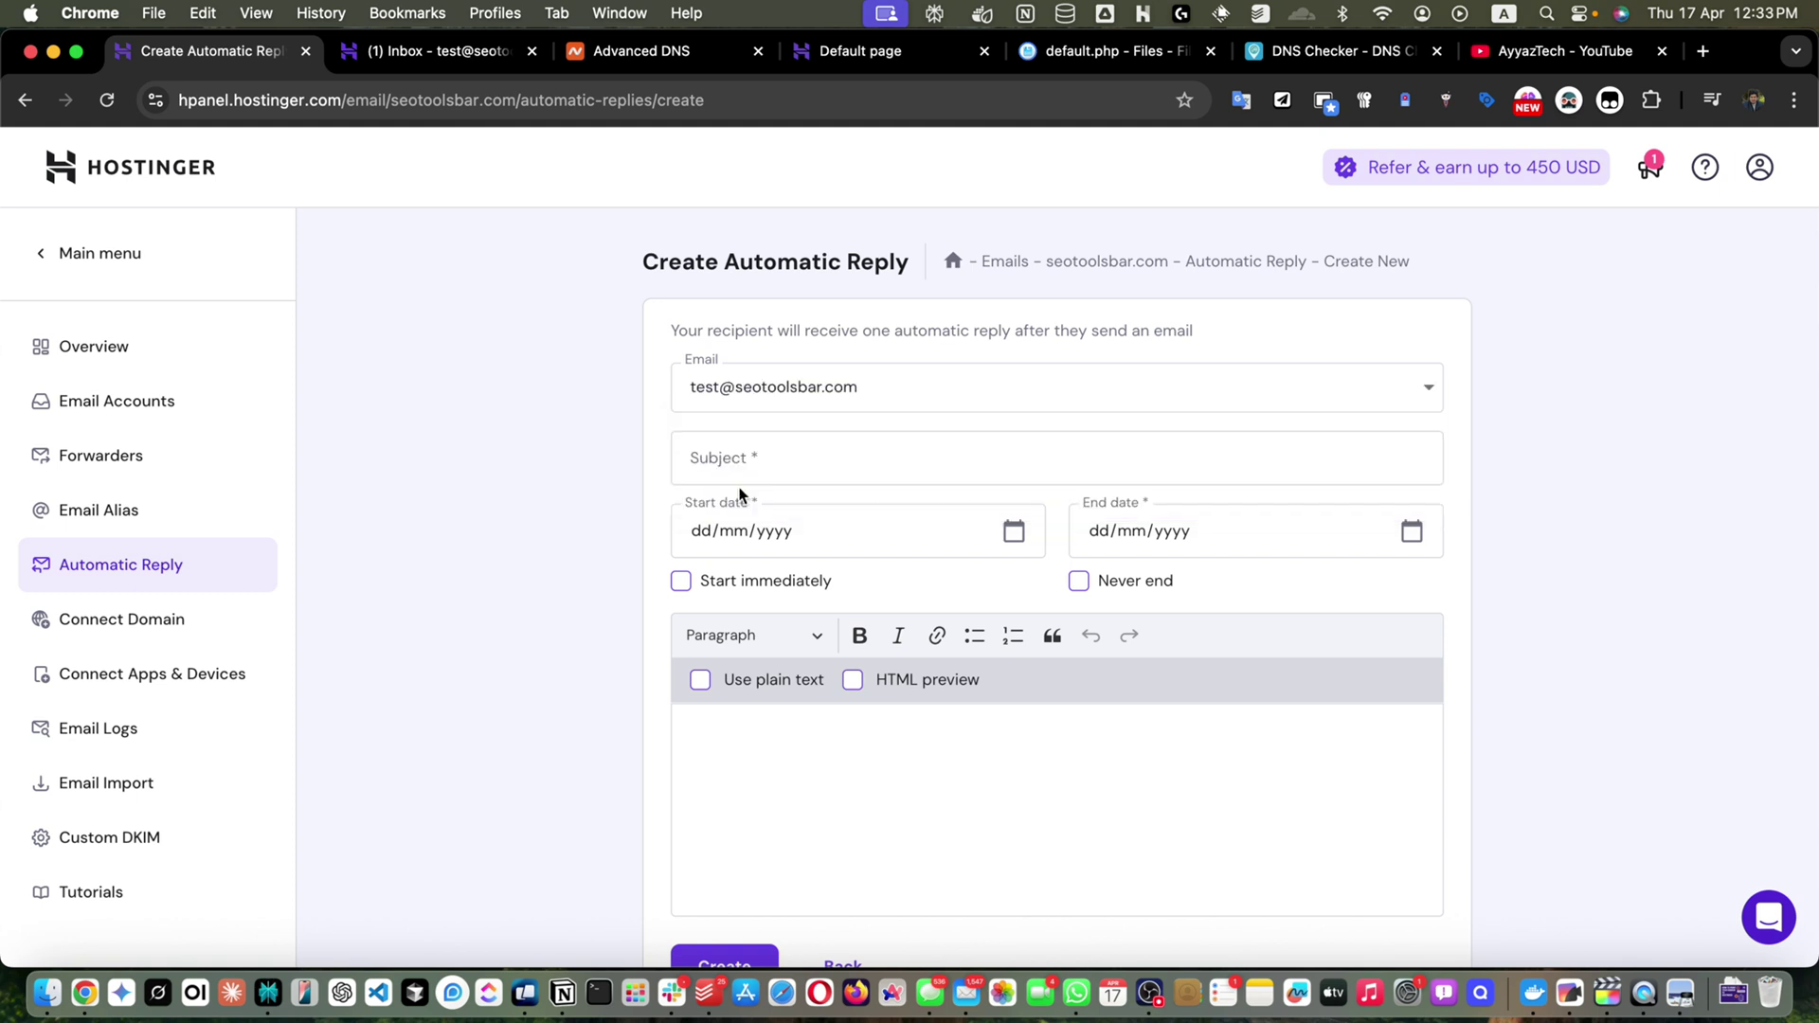
# - Enter the subject "This is automatic reply" and schedule the reply from 17/04/2025, starting immediately and never ending
pyautogui.click(720, 460)
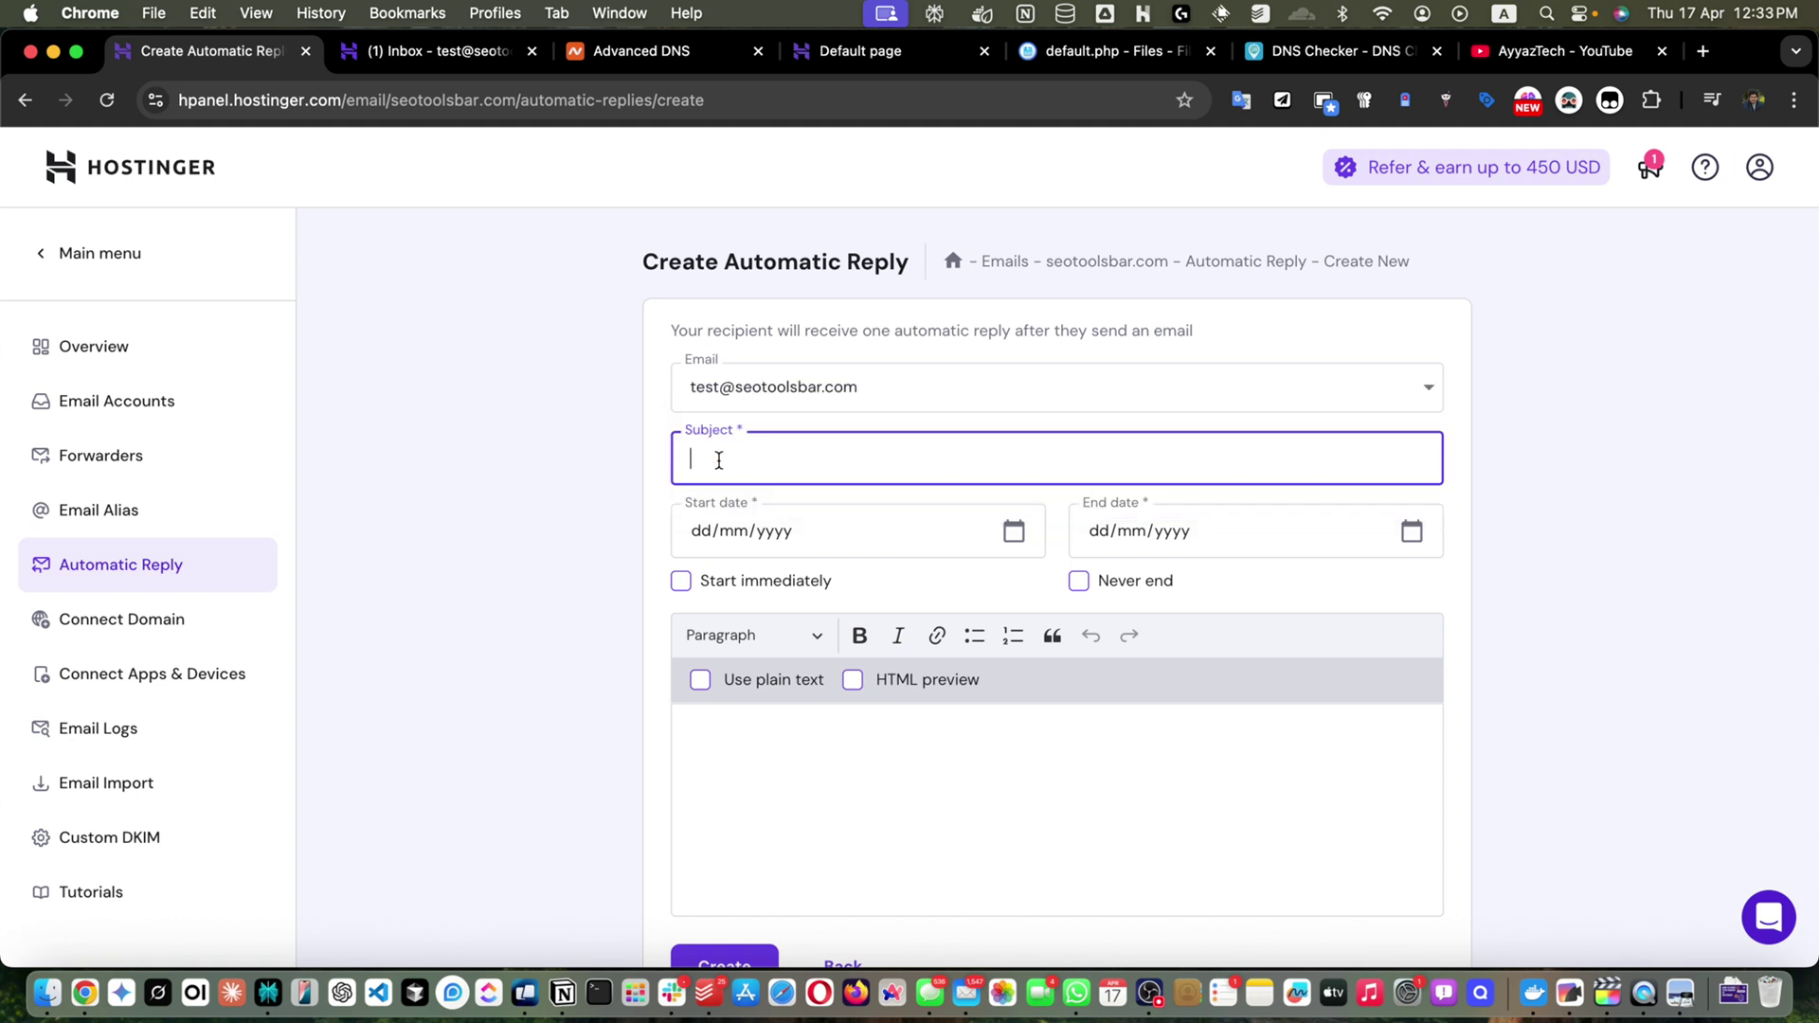
pyautogui.write('This is automatic reply')
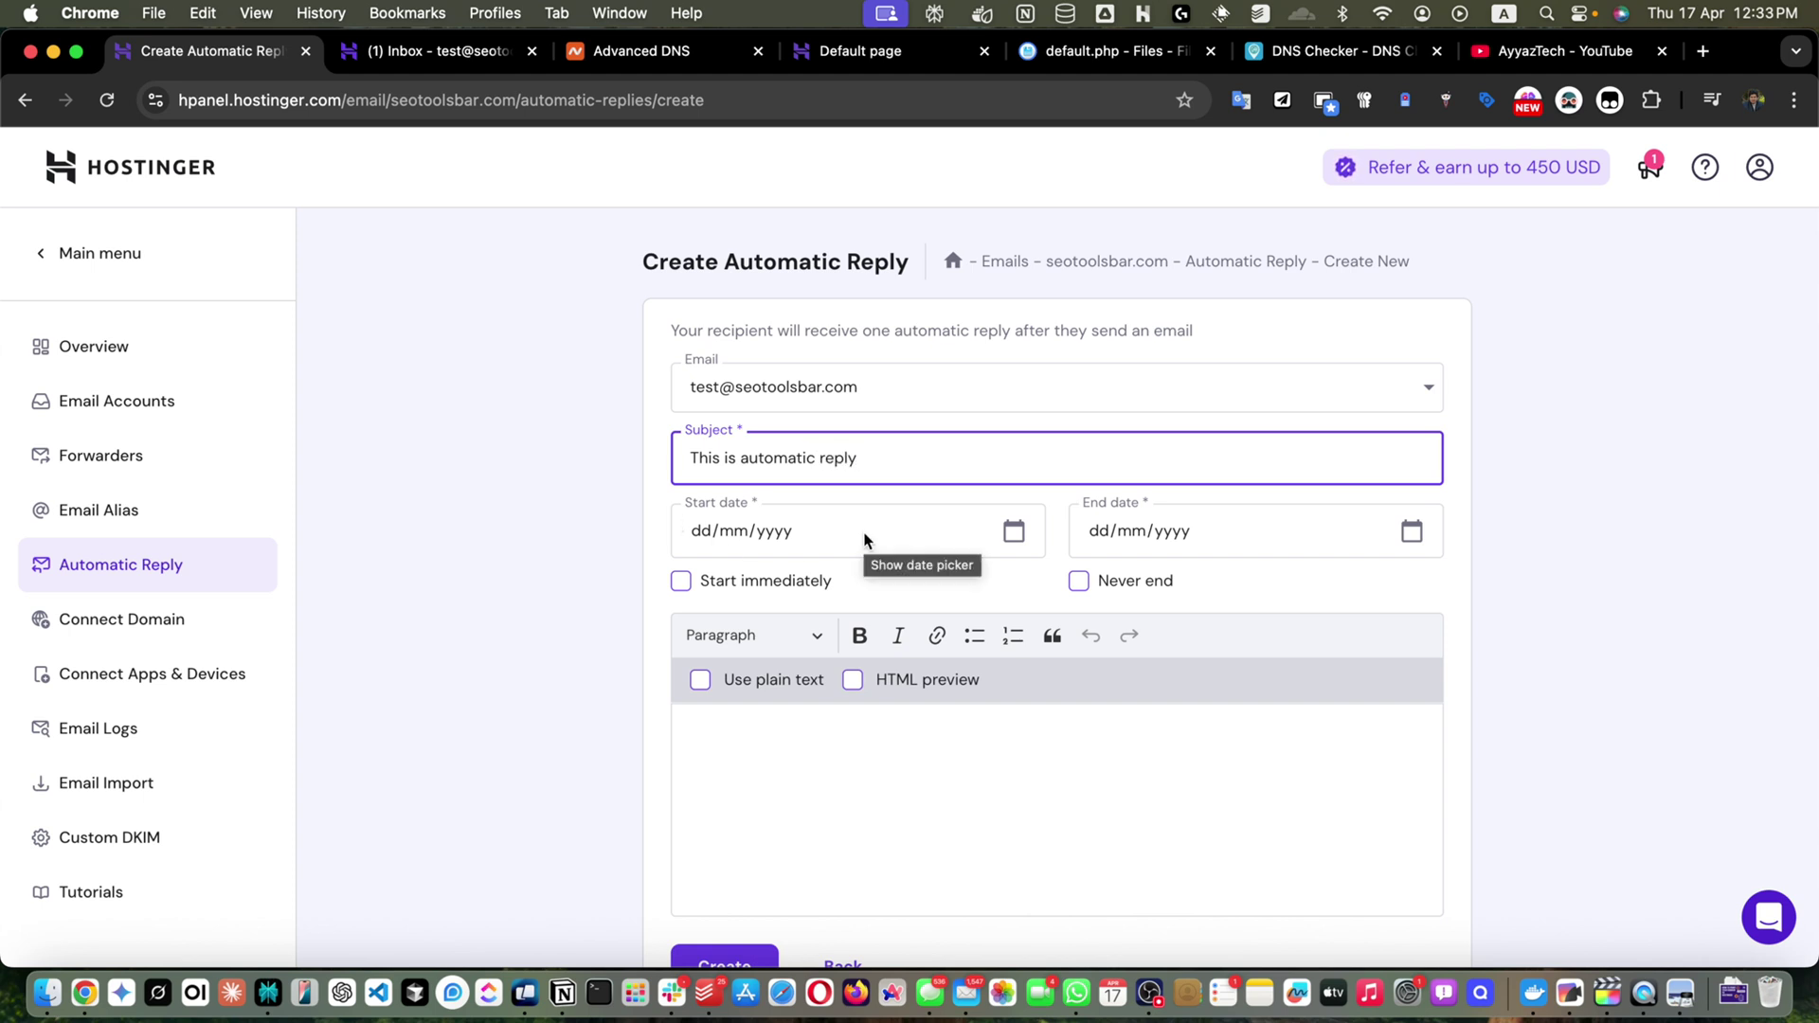
pyautogui.click(805, 533)
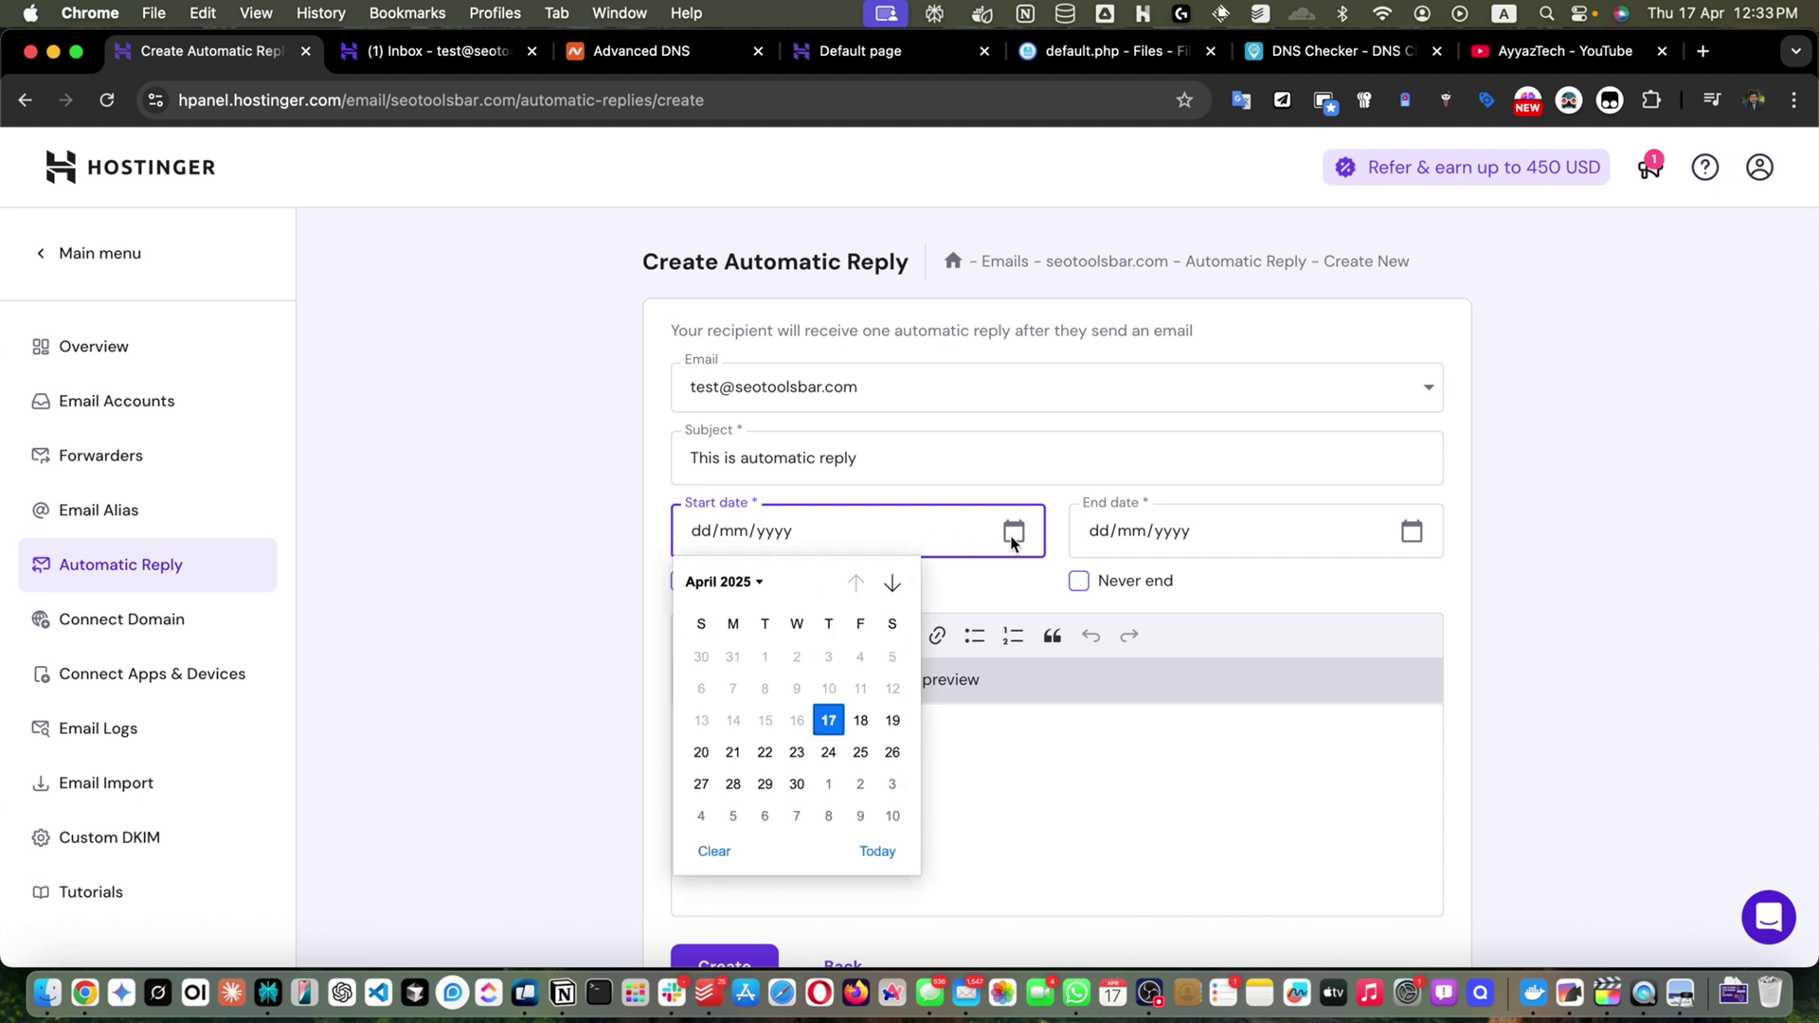
pyautogui.click(829, 720)
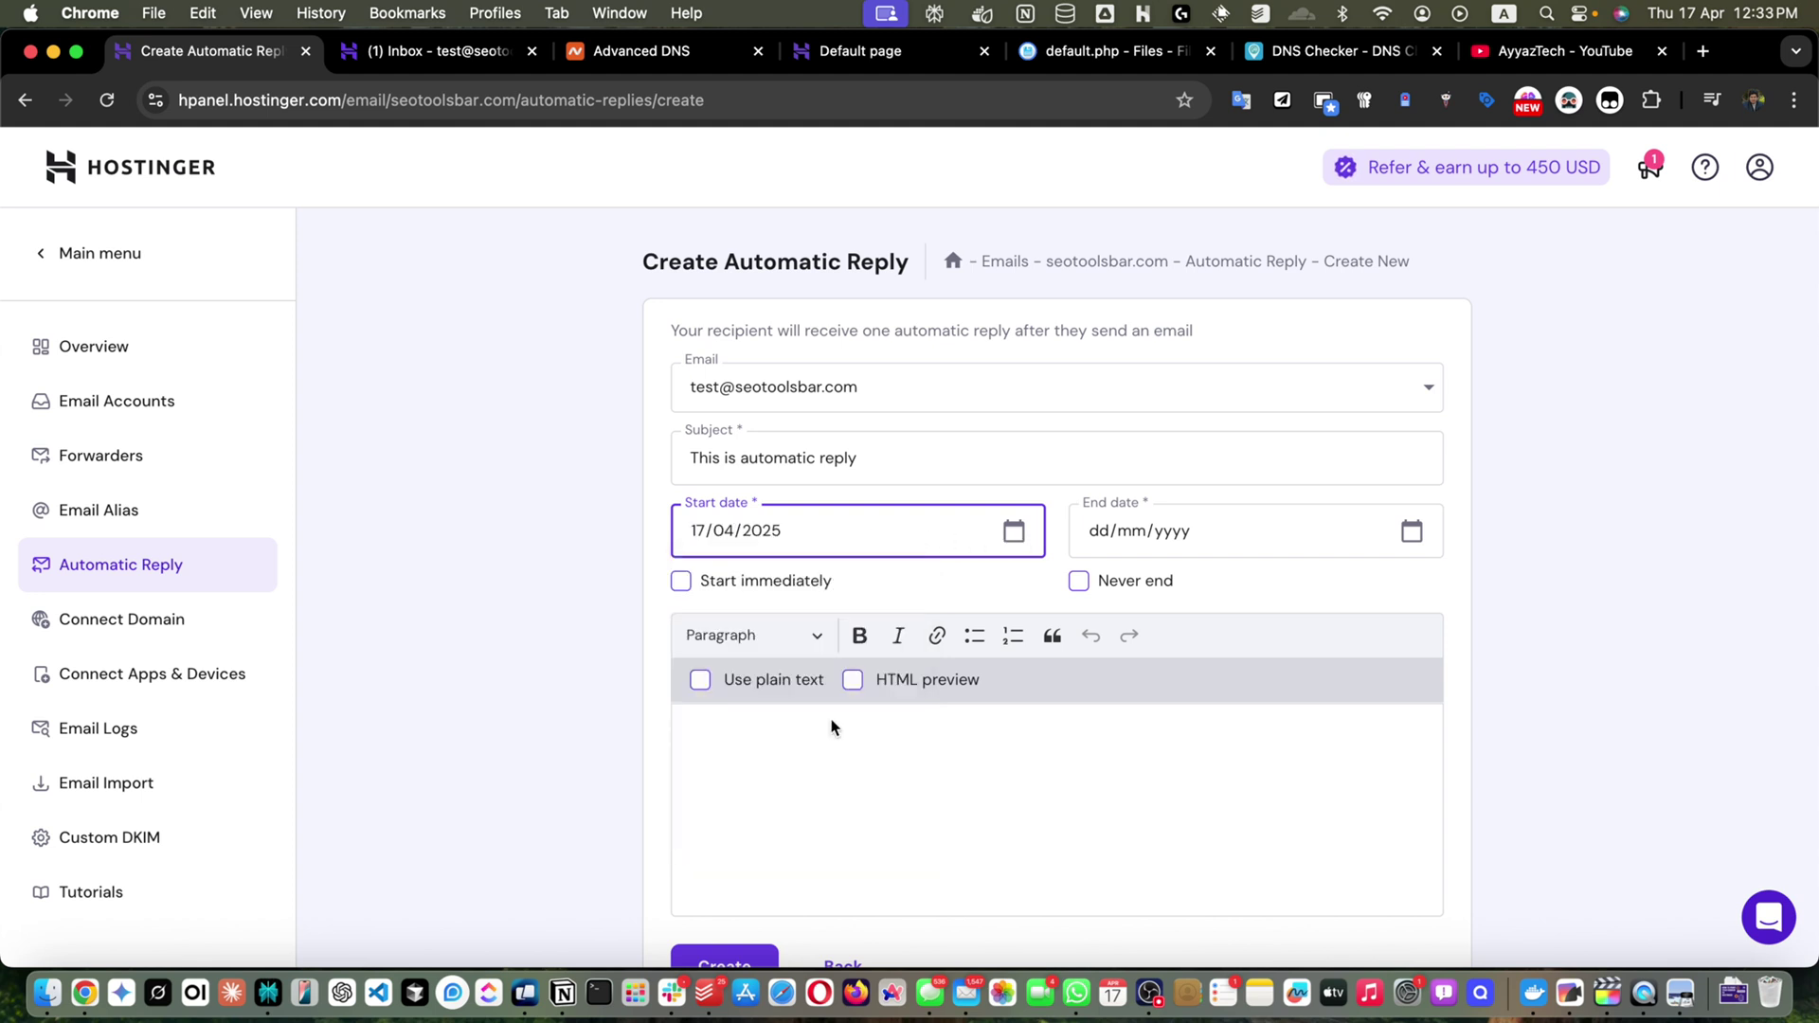
pyautogui.click(681, 582)
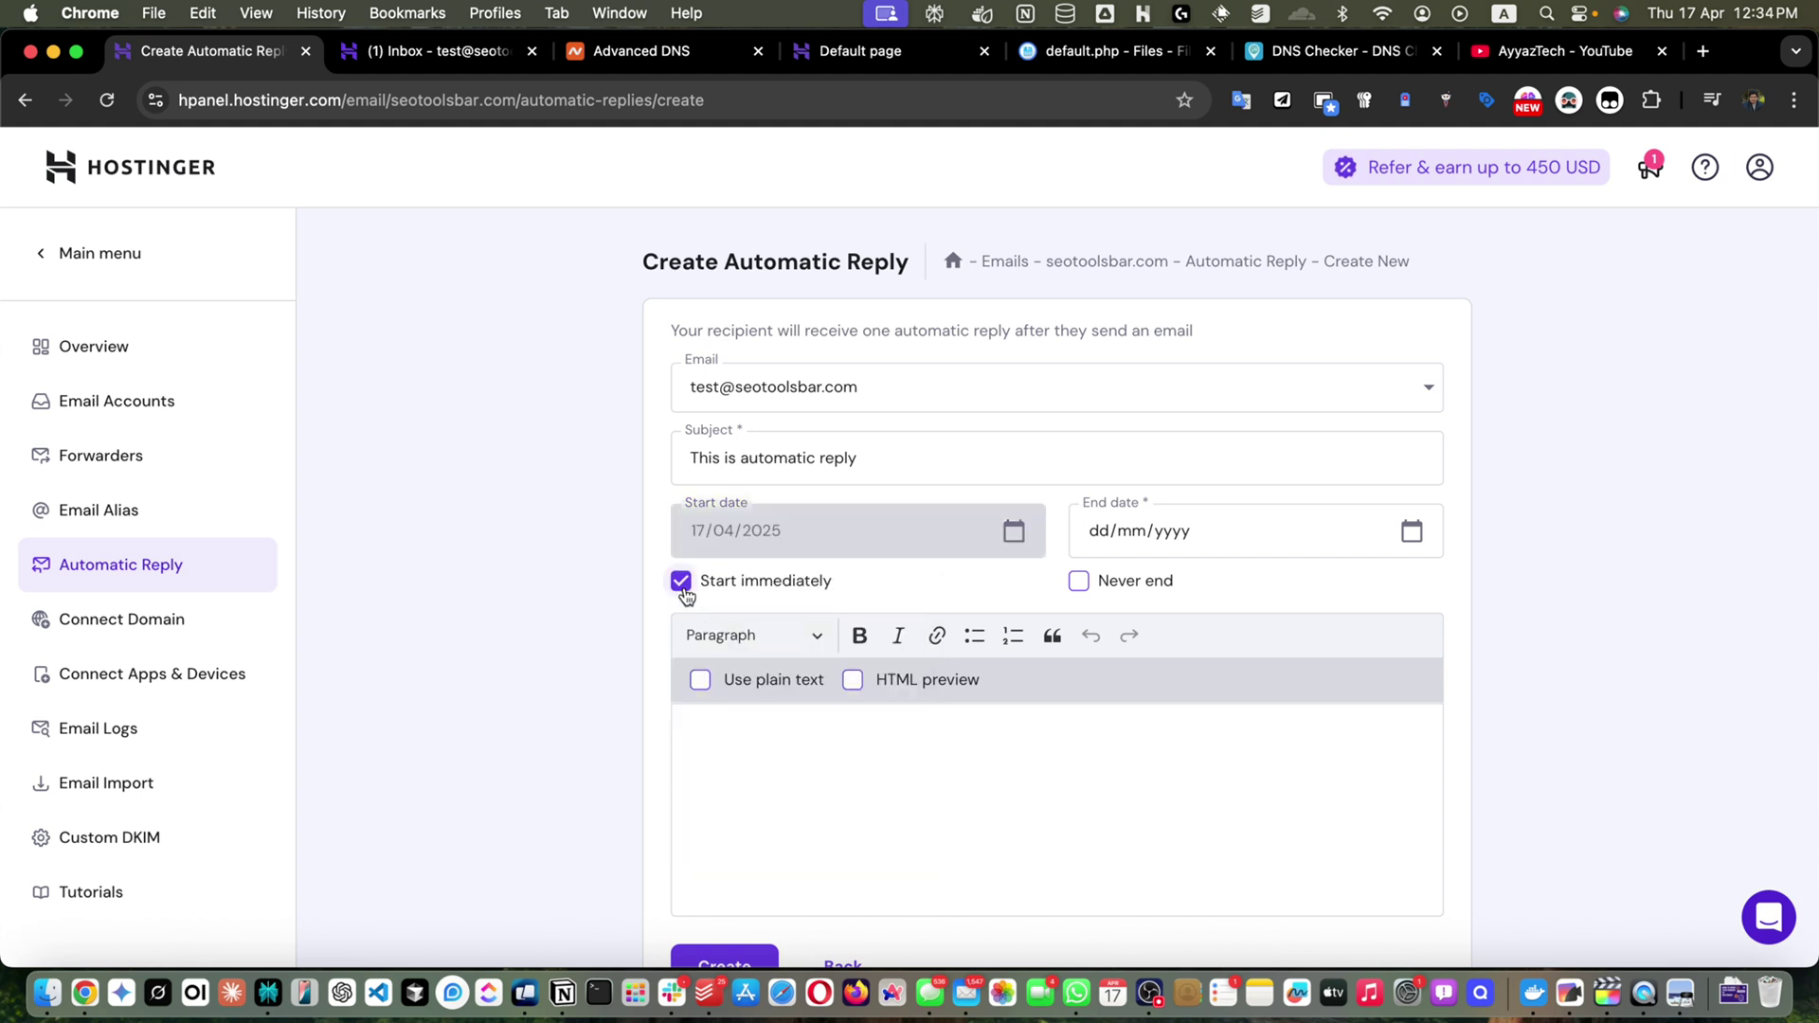
pyautogui.click(1079, 582)
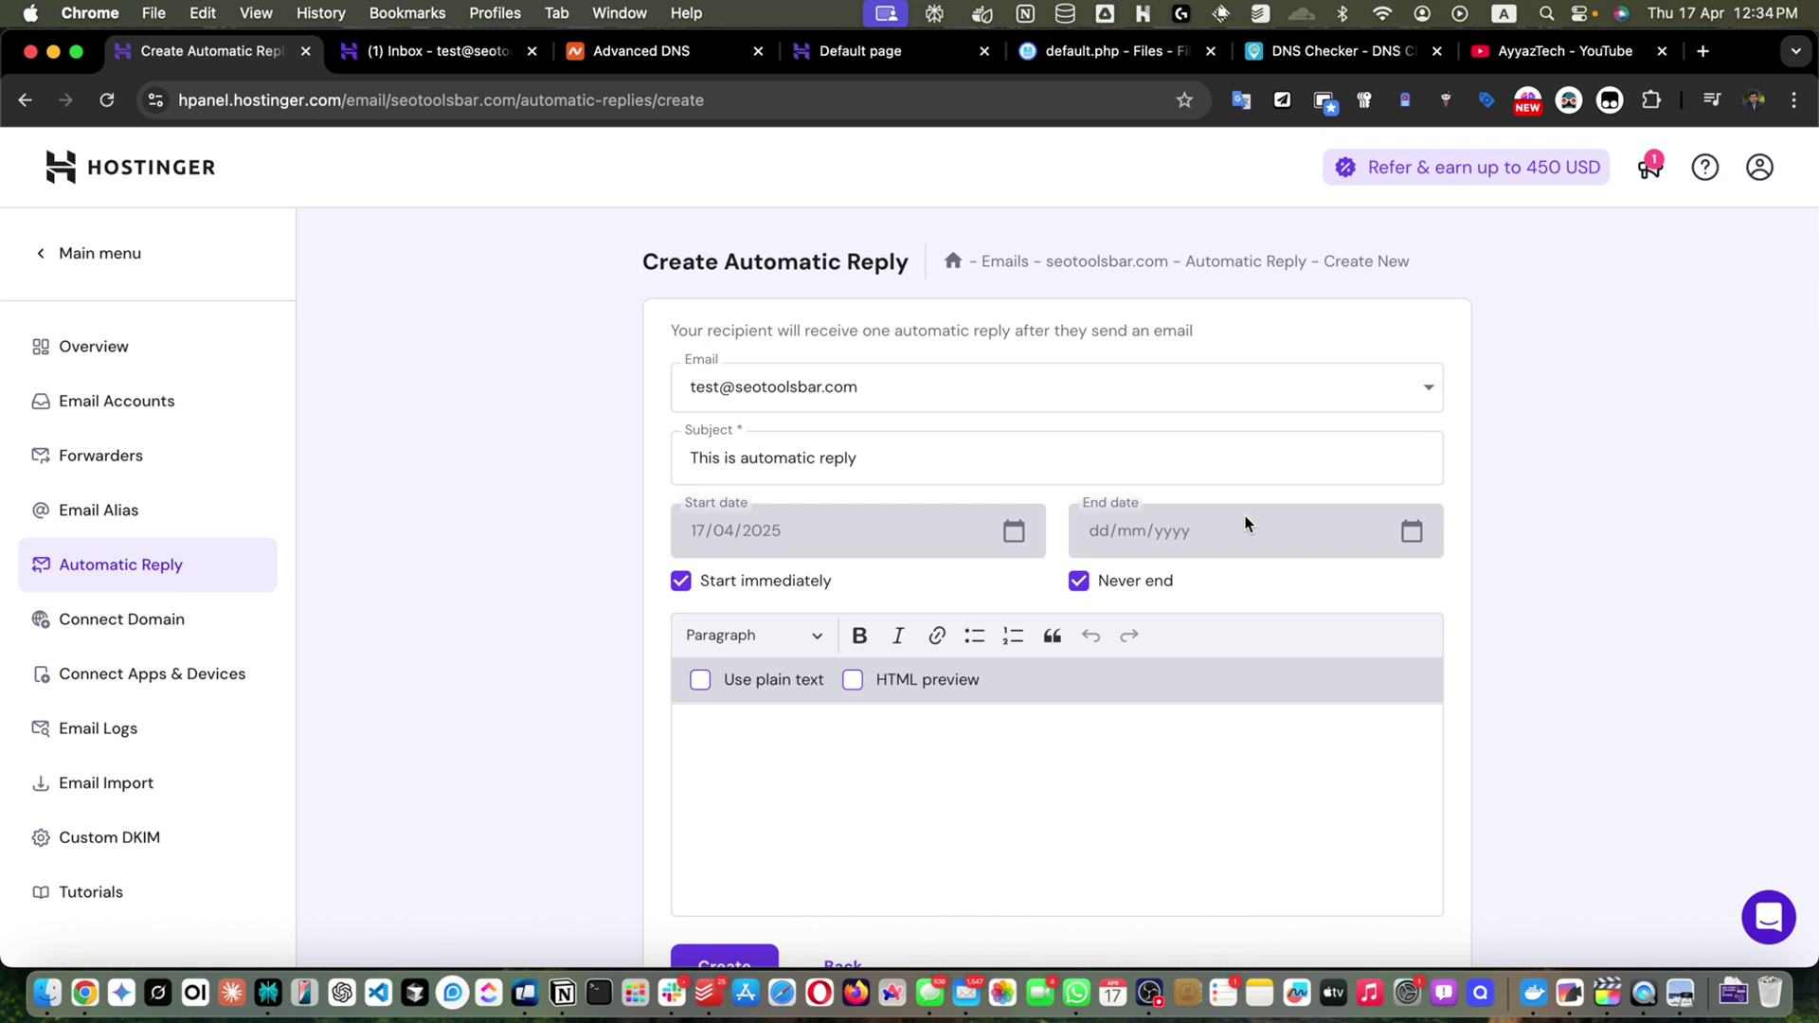
# - Enter the message "Hello! Thanks for reaching out. We are currently not available. Please contact back in our official working hours. Thanks" and create the automatic reply
pyautogui.scroll(-2, 1464, 588)
pyautogui.click(961, 718)
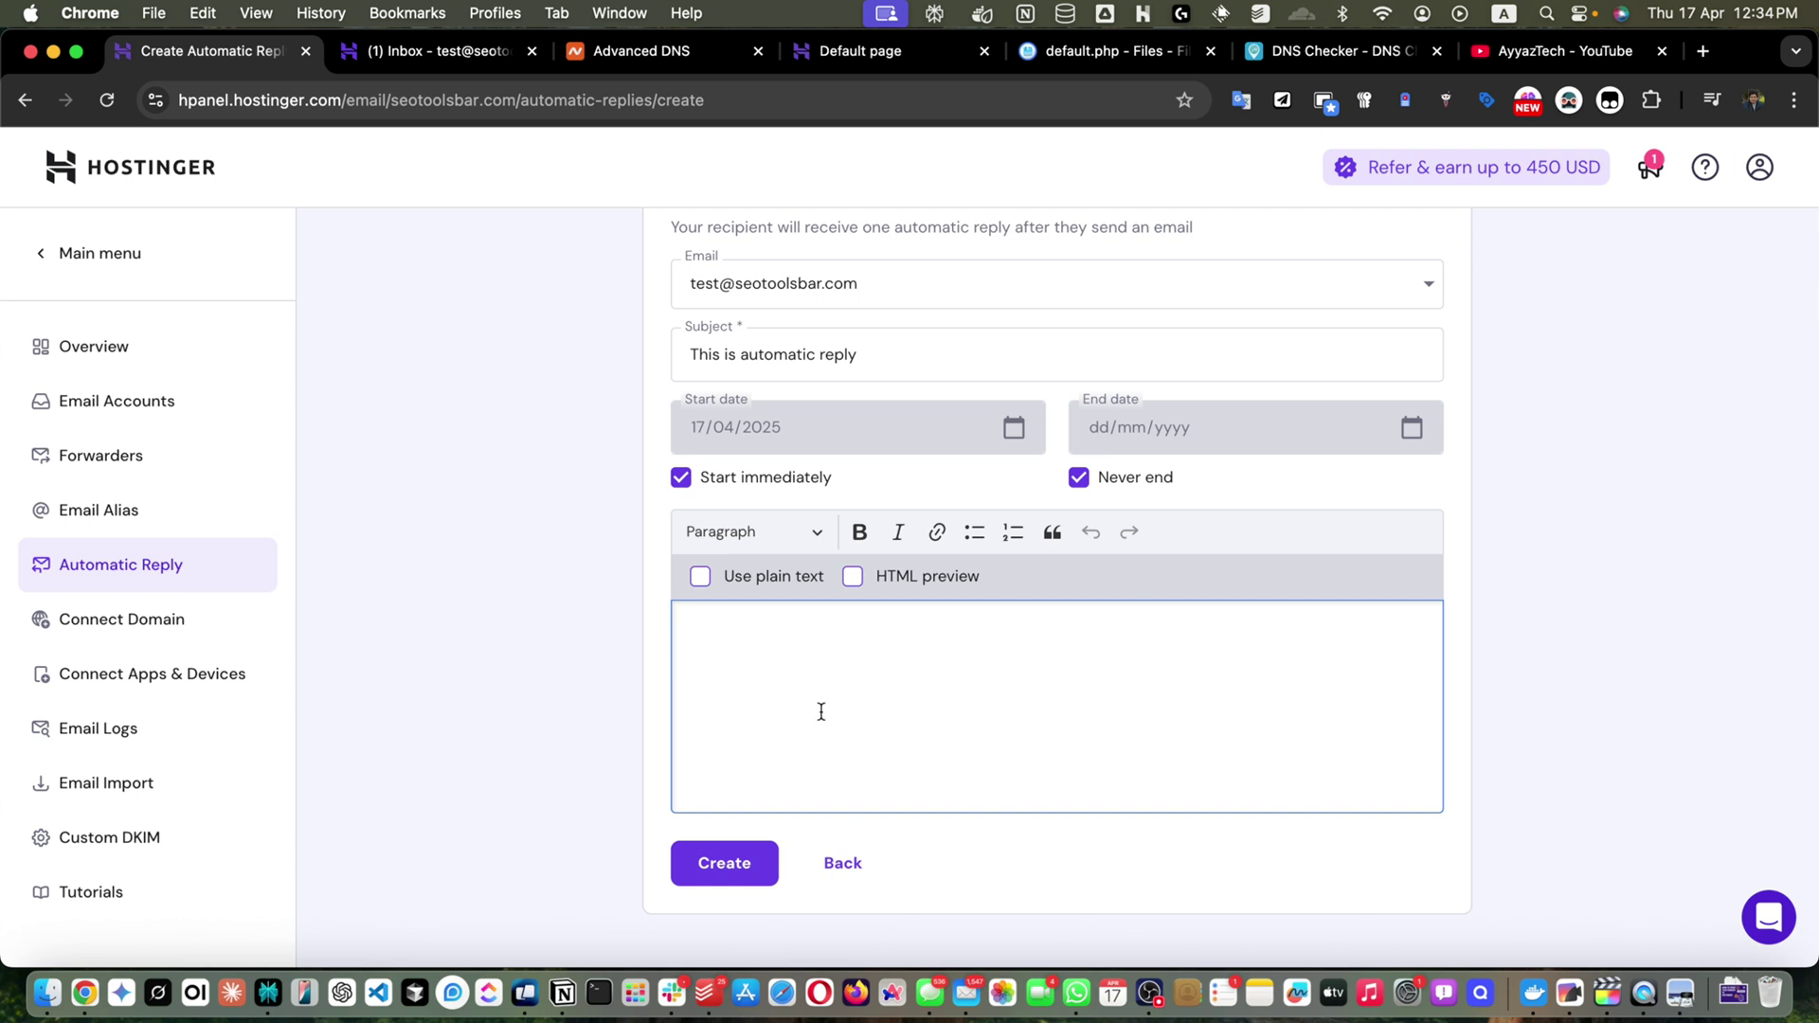
pyautogui.write('Hello!  ')
pyautogui.write('Thanks for reachin')
pyautogui.write('g out.')
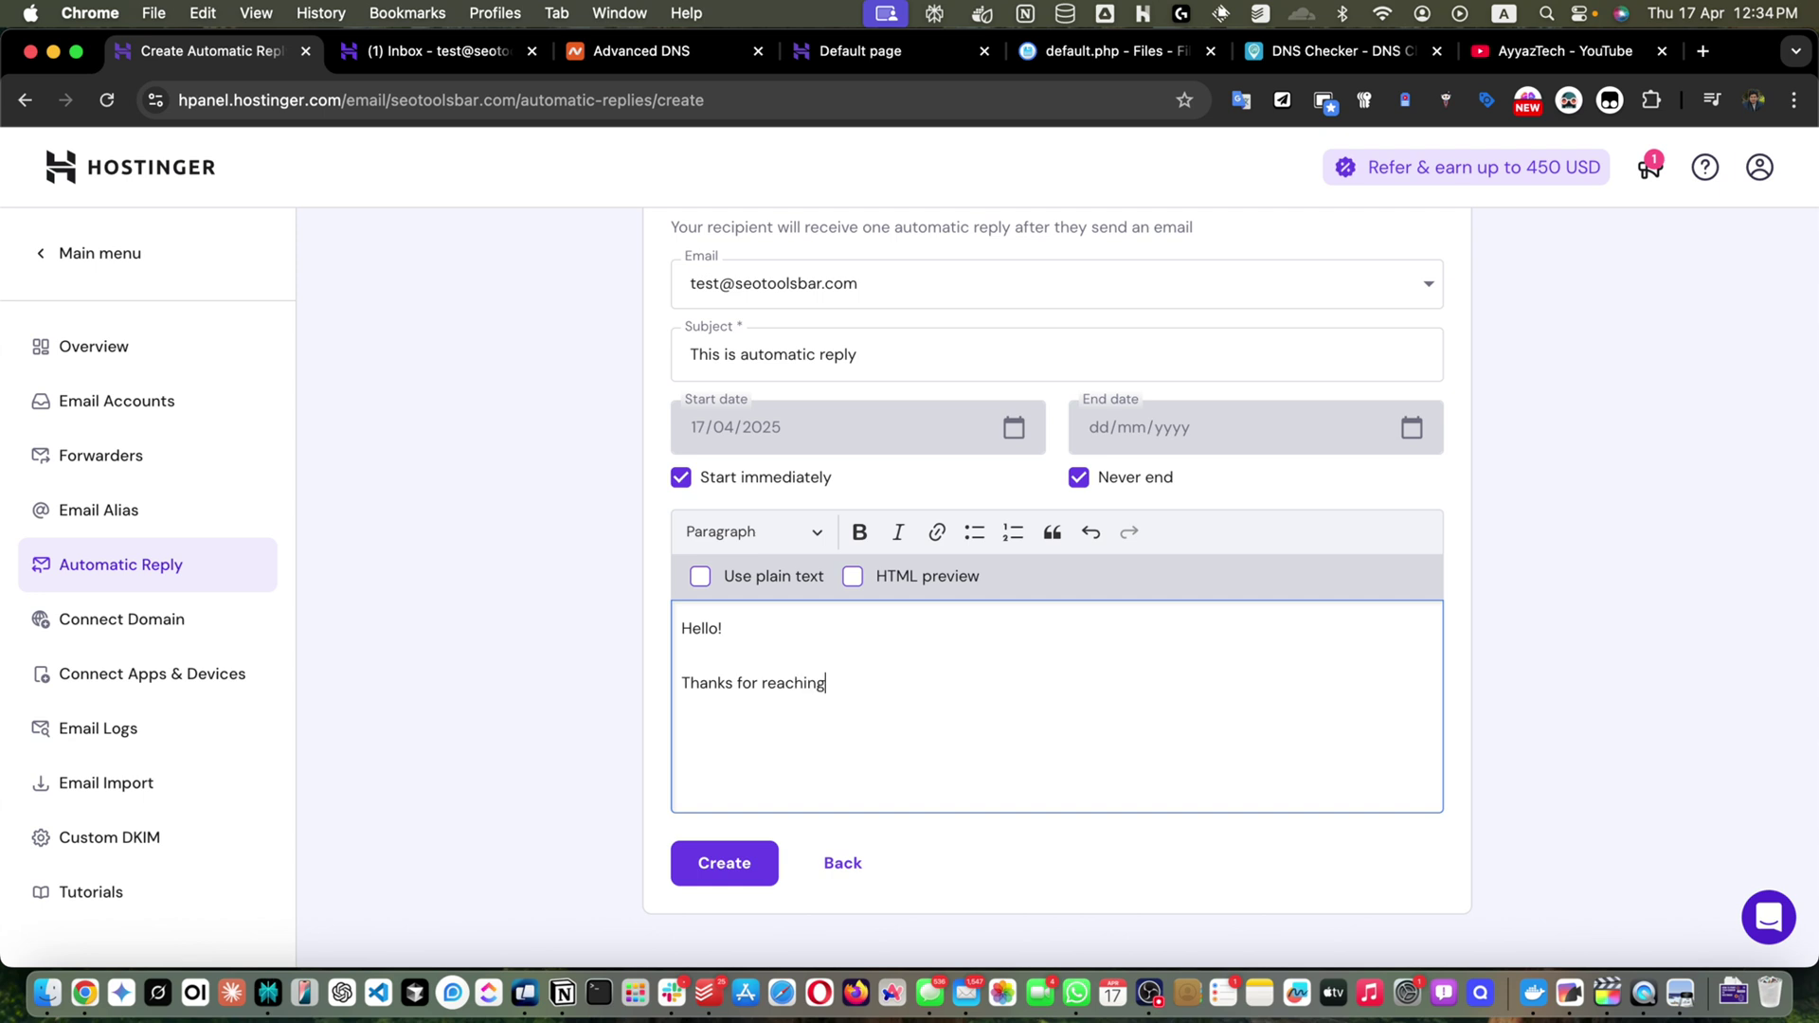
pyautogui.hotkey('shift', 'Return')
pyautogui.write('We are currently not available. P')
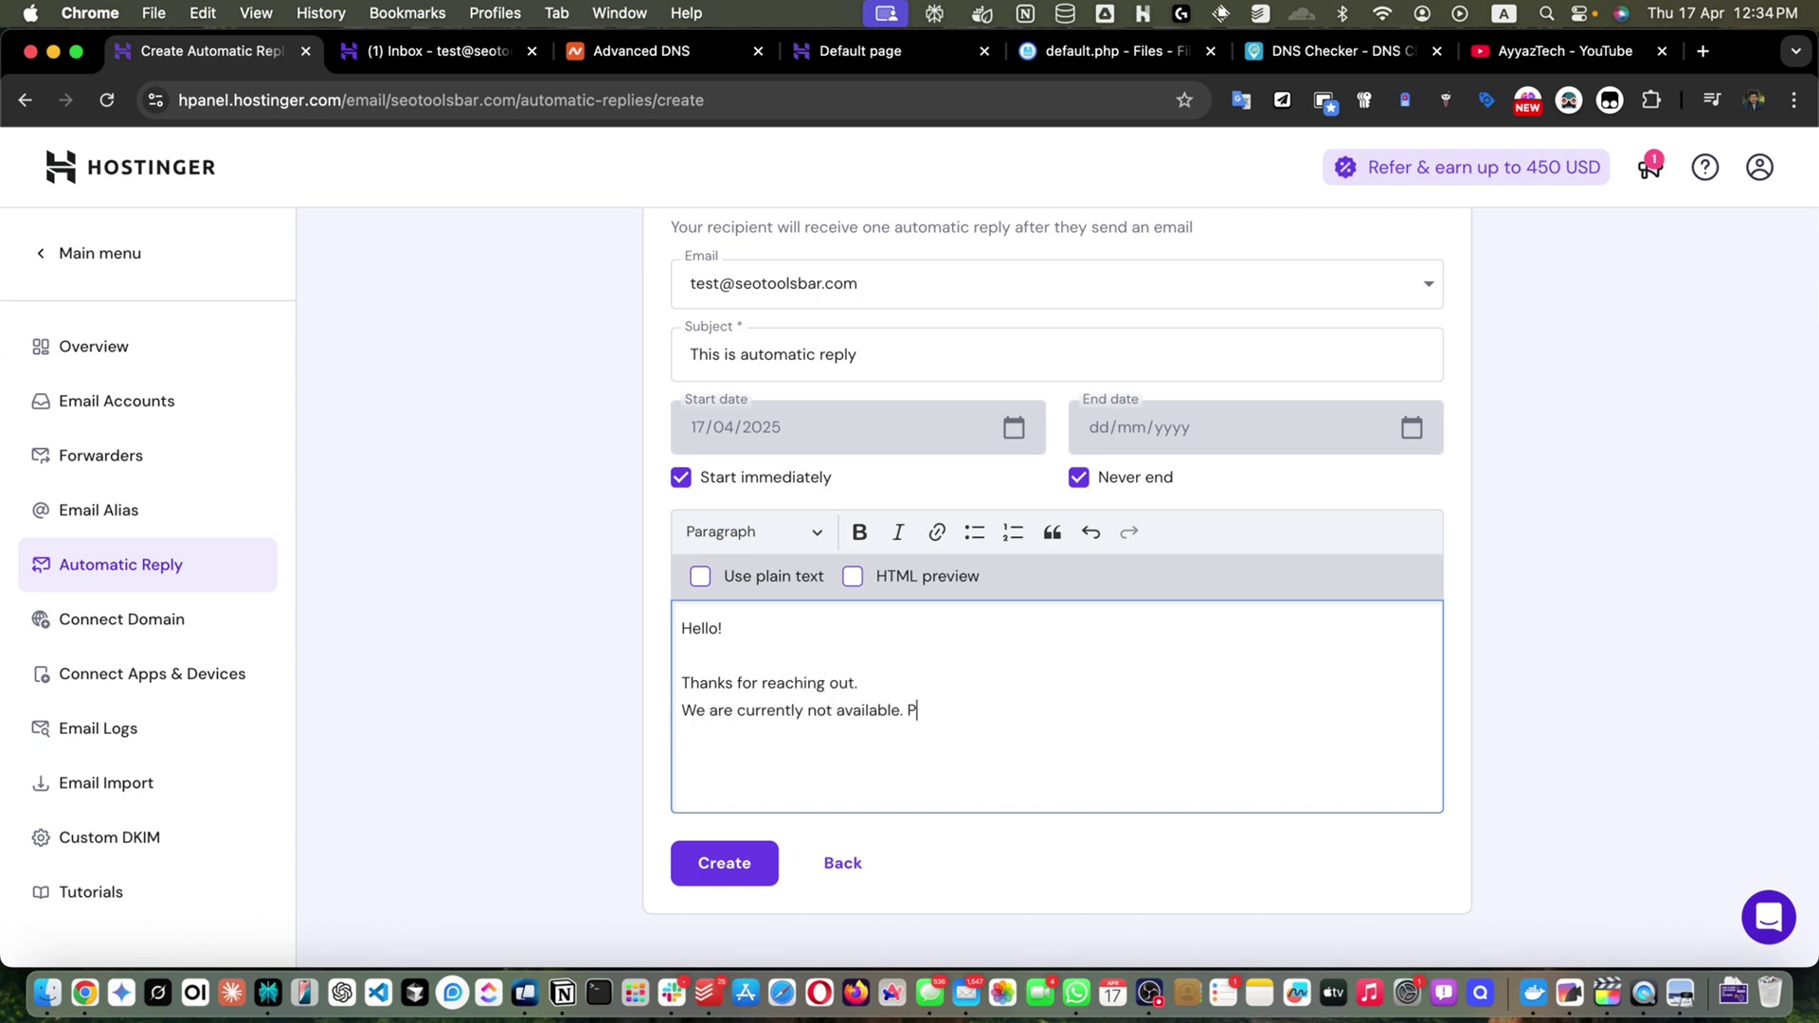
pyautogui.write('lease contact back in our official wo')
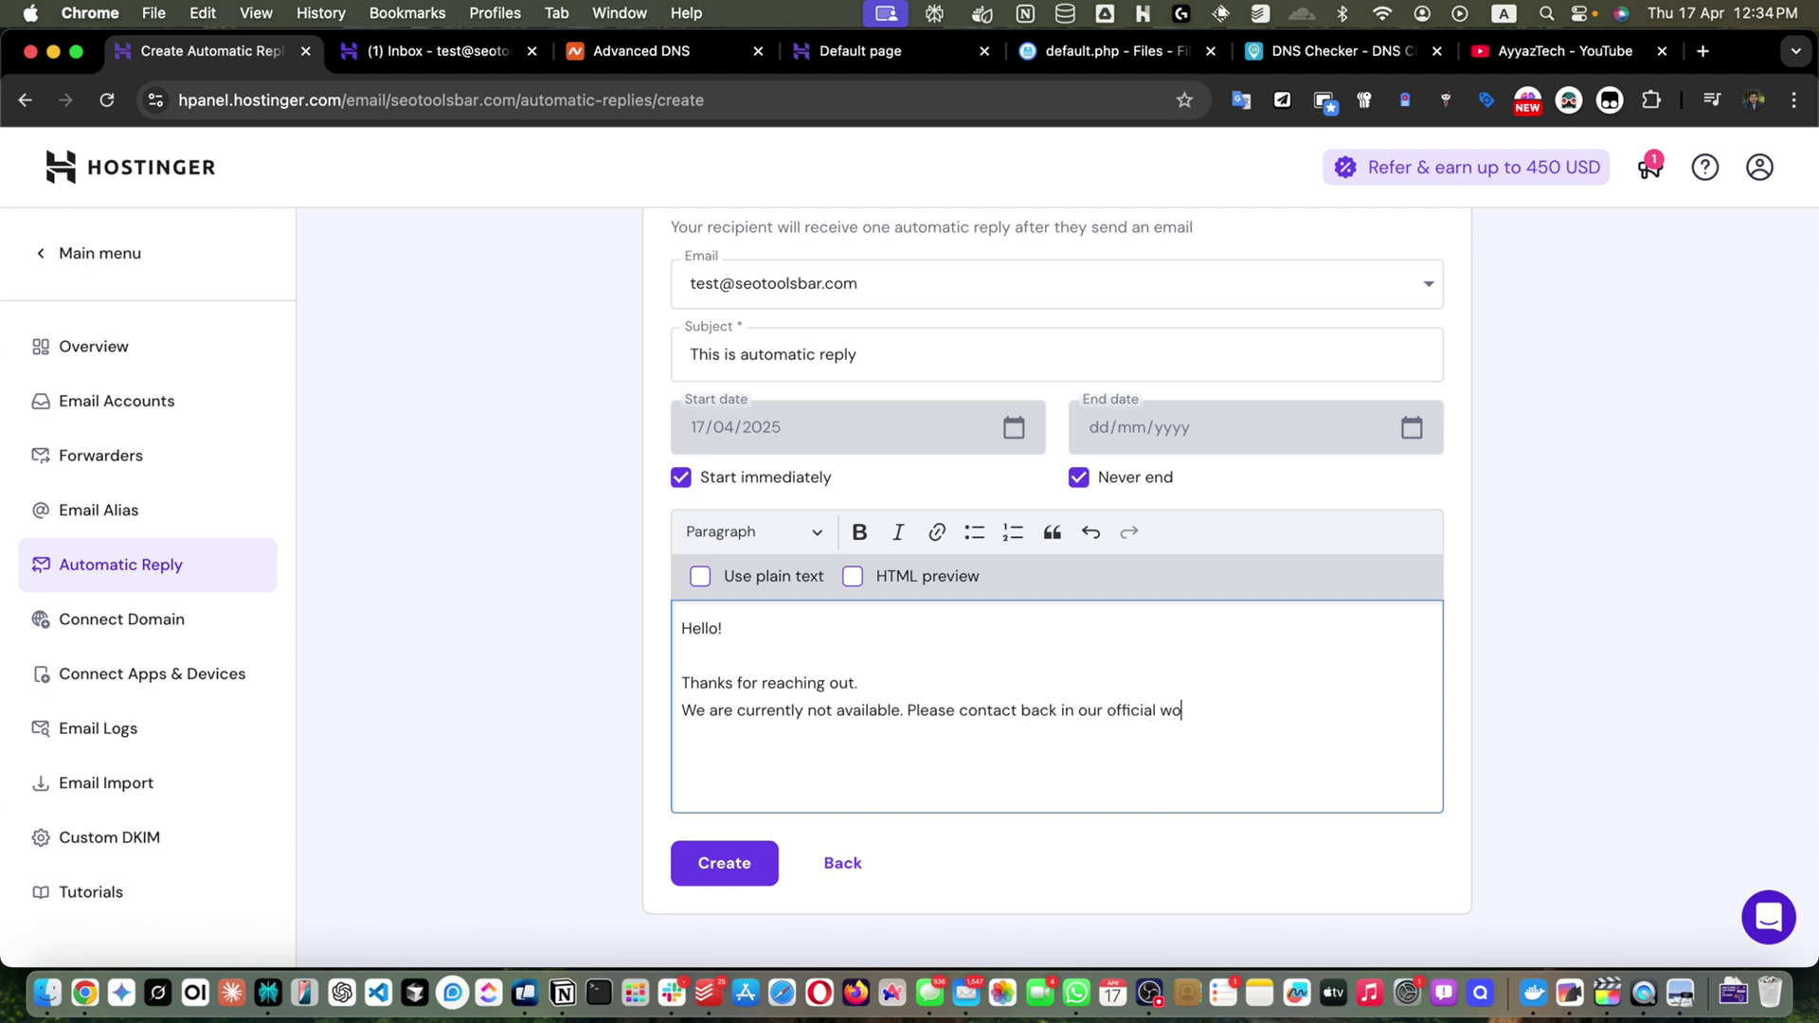
pyautogui.write('rking hours.')
pyautogui.press('Return')
pyautogui.press('Return')
pyautogui.write('Thanks')
pyautogui.click(714, 868)
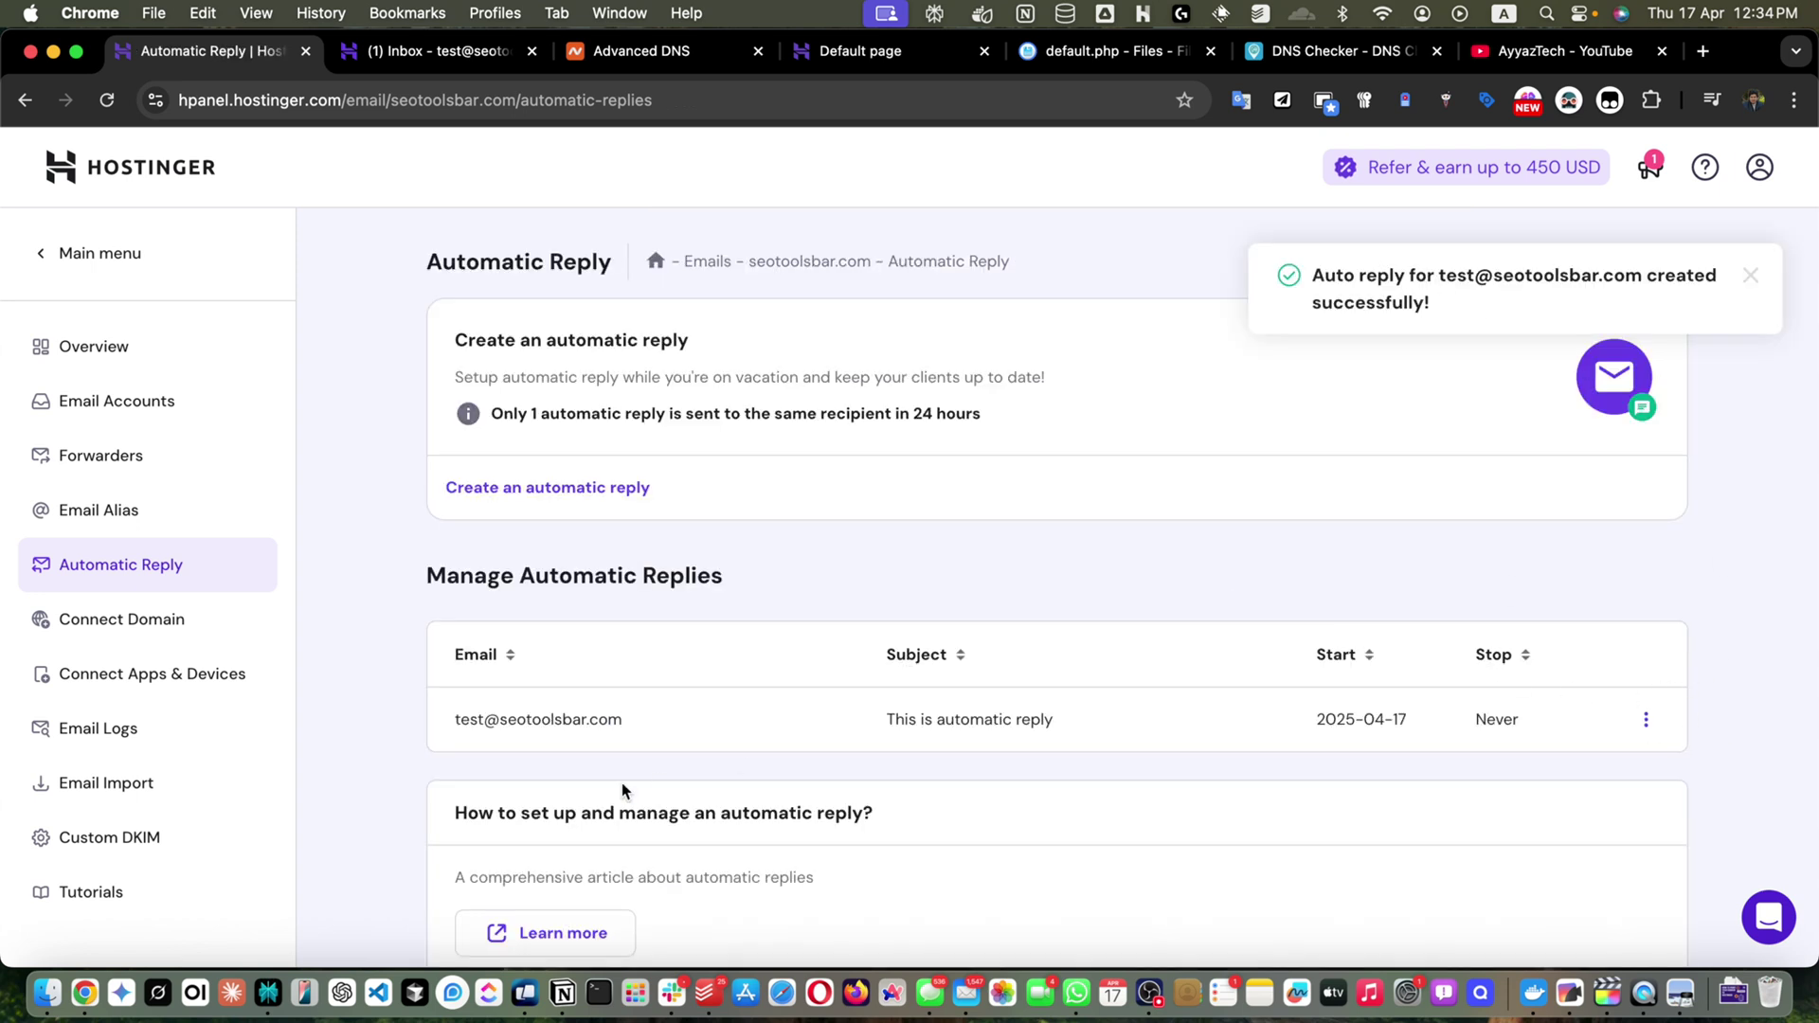
# - Review the new automatic reply's entry under Manage Automatic Replies, checking its subject and start date
pyautogui.moveTo(427, 593); pyautogui.dragTo(1432, 722)
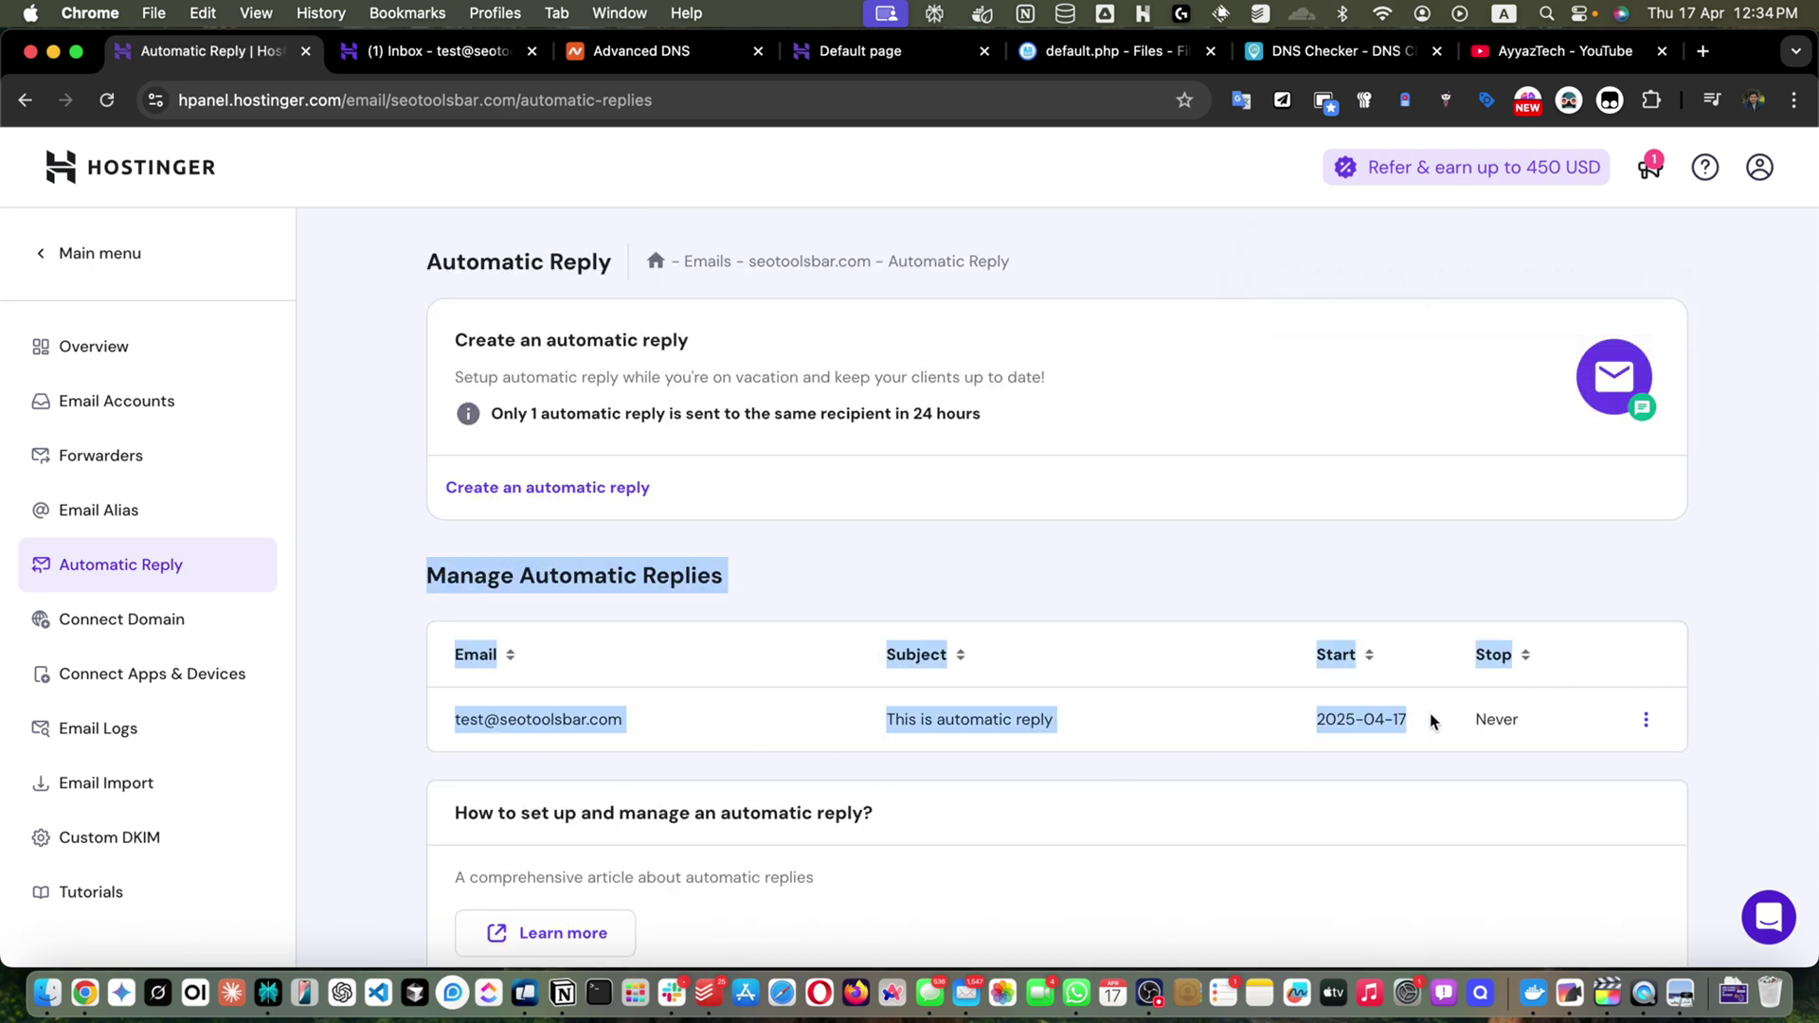
pyautogui.click(971, 748)
pyautogui.doubleClick(938, 712)
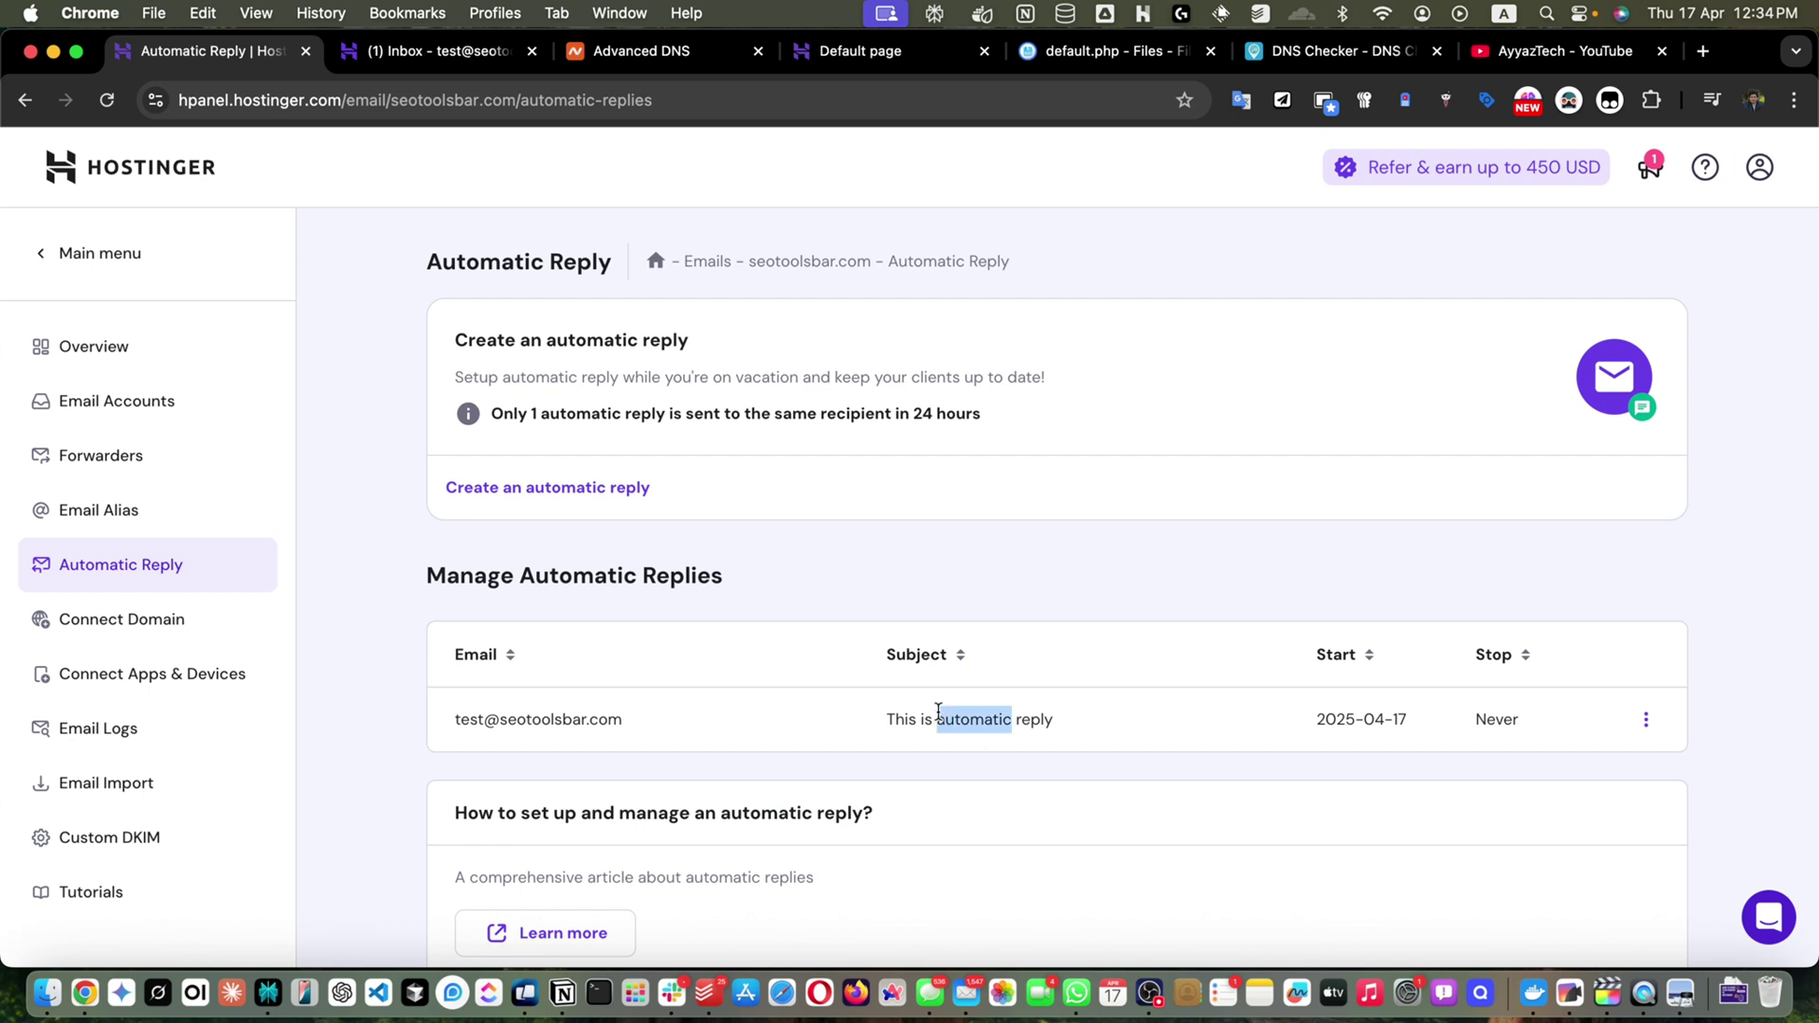
pyautogui.tripleClick(938, 713)
pyautogui.tripleClick(1305, 720)
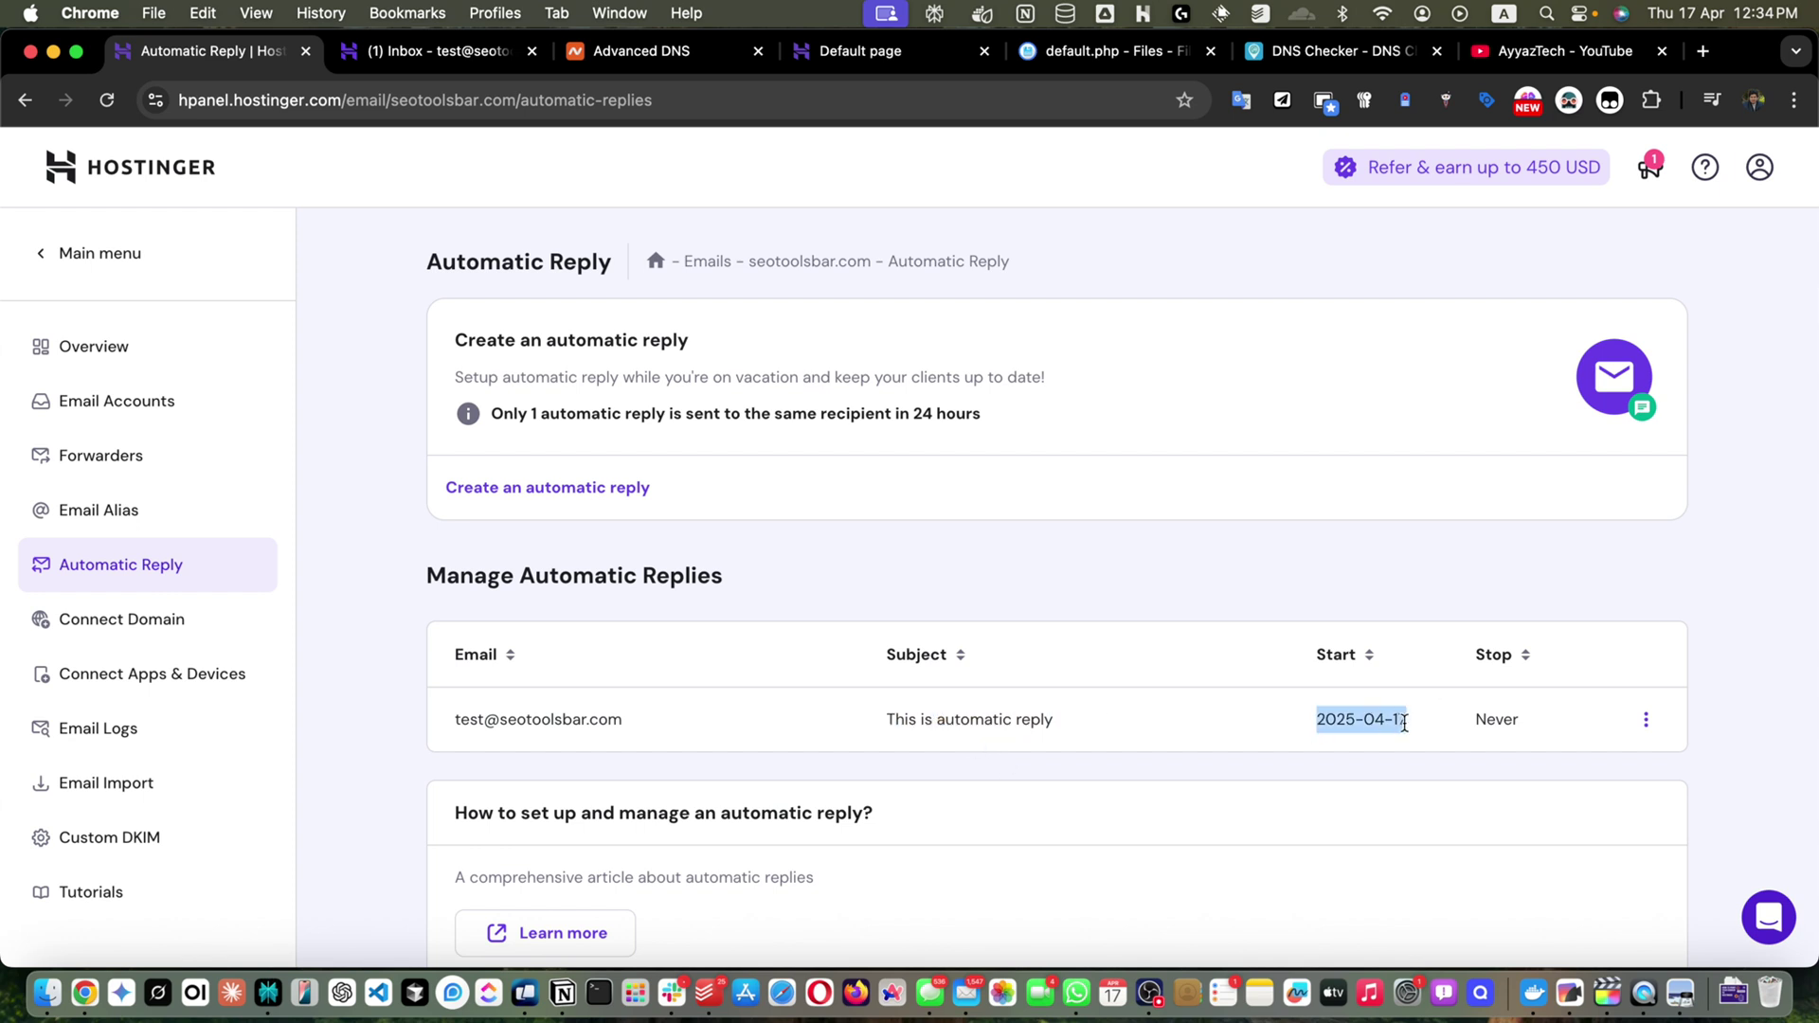
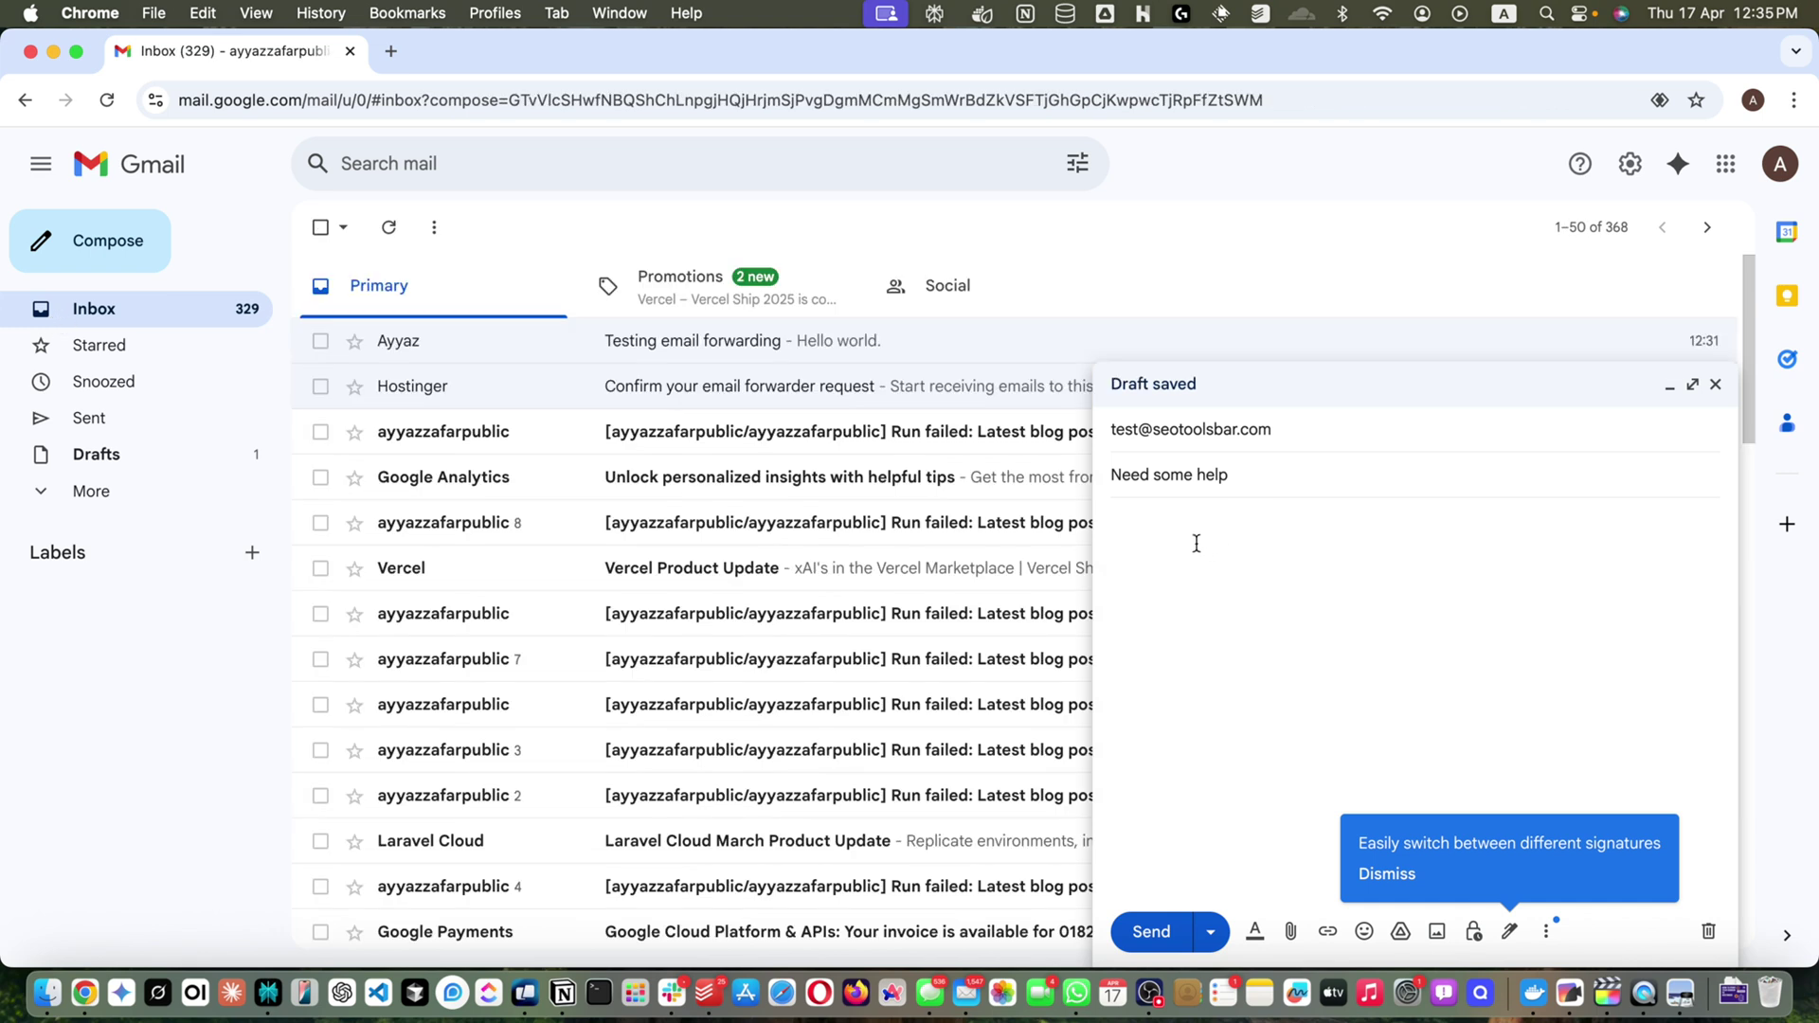
# - Write "Hello, I purchased your product. Now I need some assistance to set it up." in the "Need some help" draft and send it
pyautogui.click(1193, 542)
pyautogui.write('Hello, I purchased your prod')
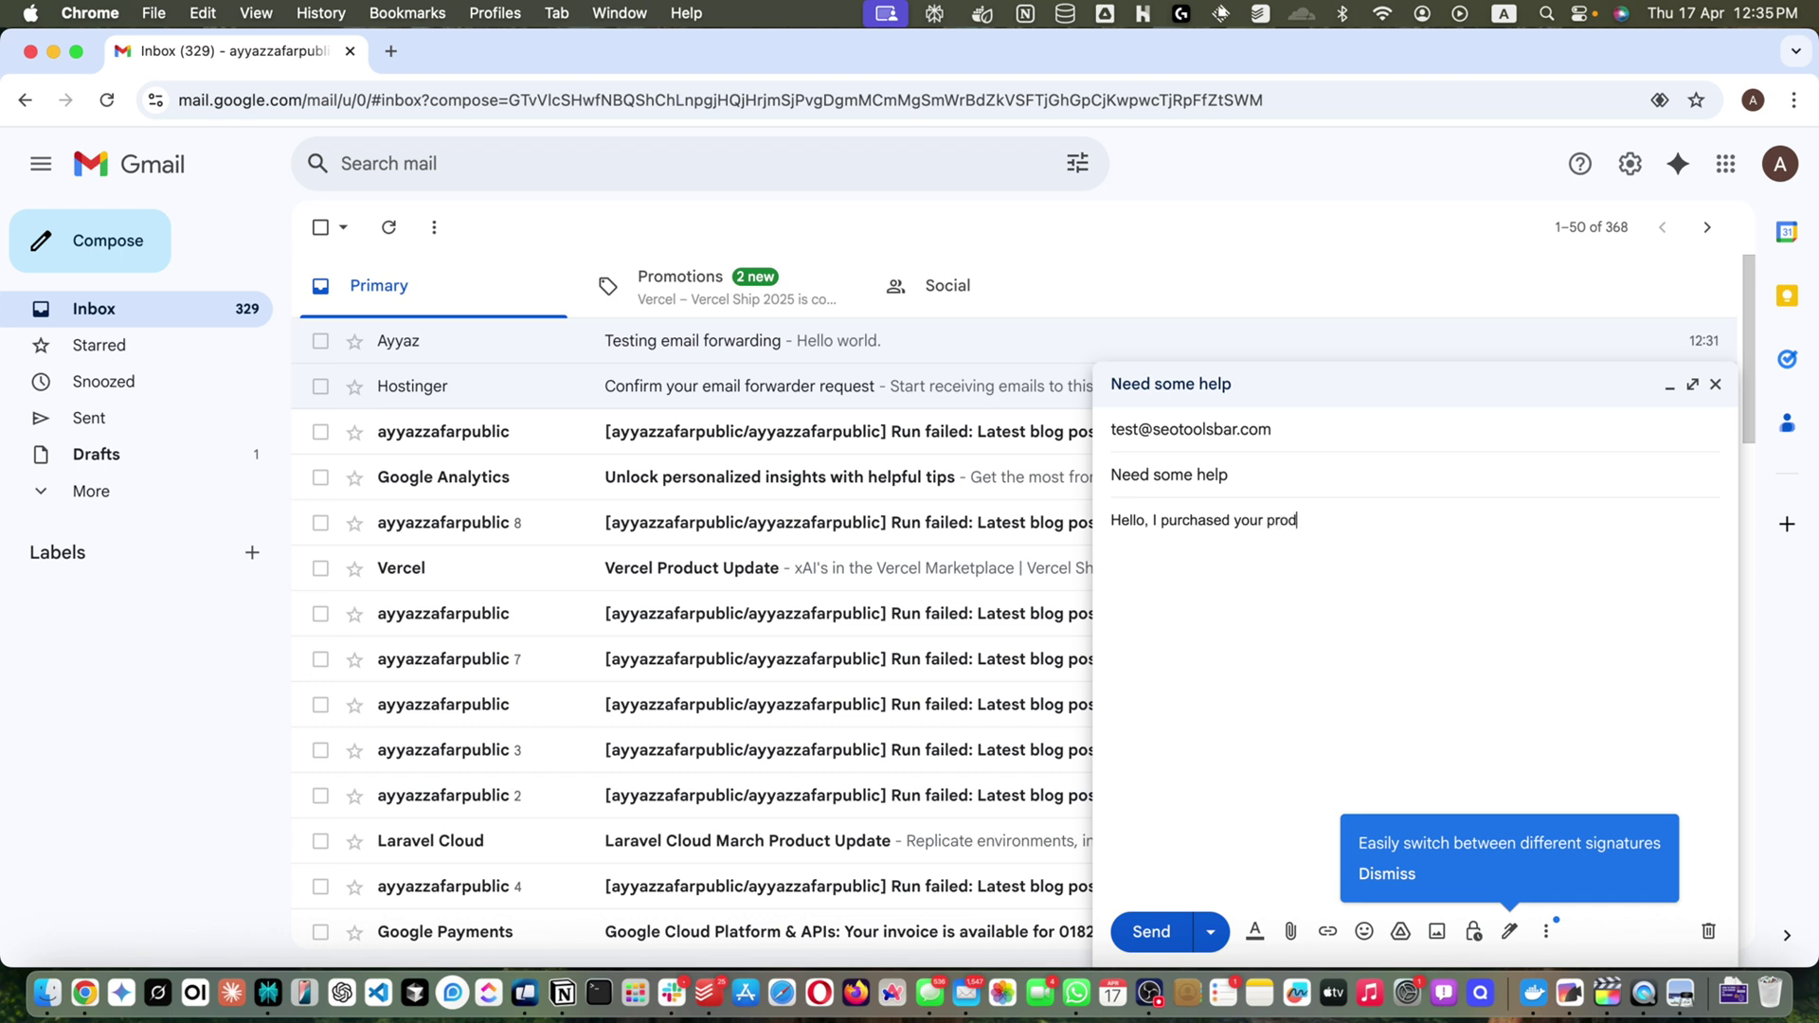
pyautogui.write('uct. Now i need some')
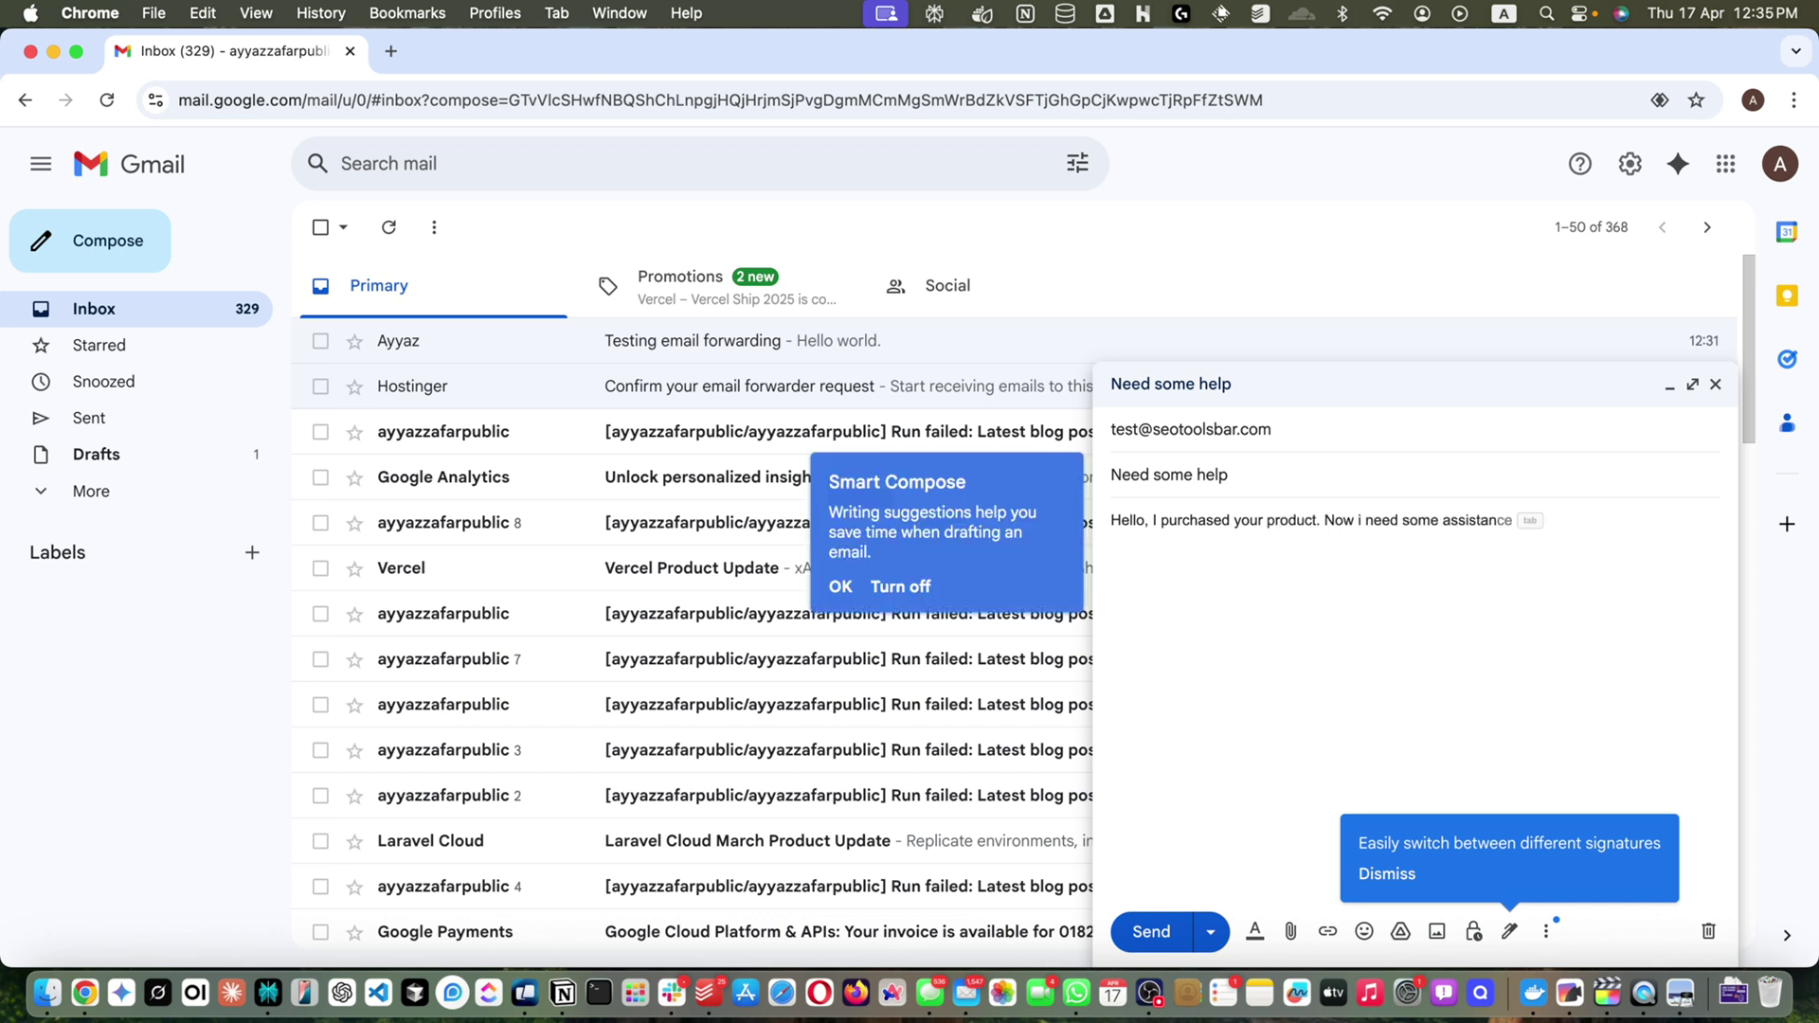
pyautogui.write(' assistance to set it up.')
pyautogui.click(1368, 520)
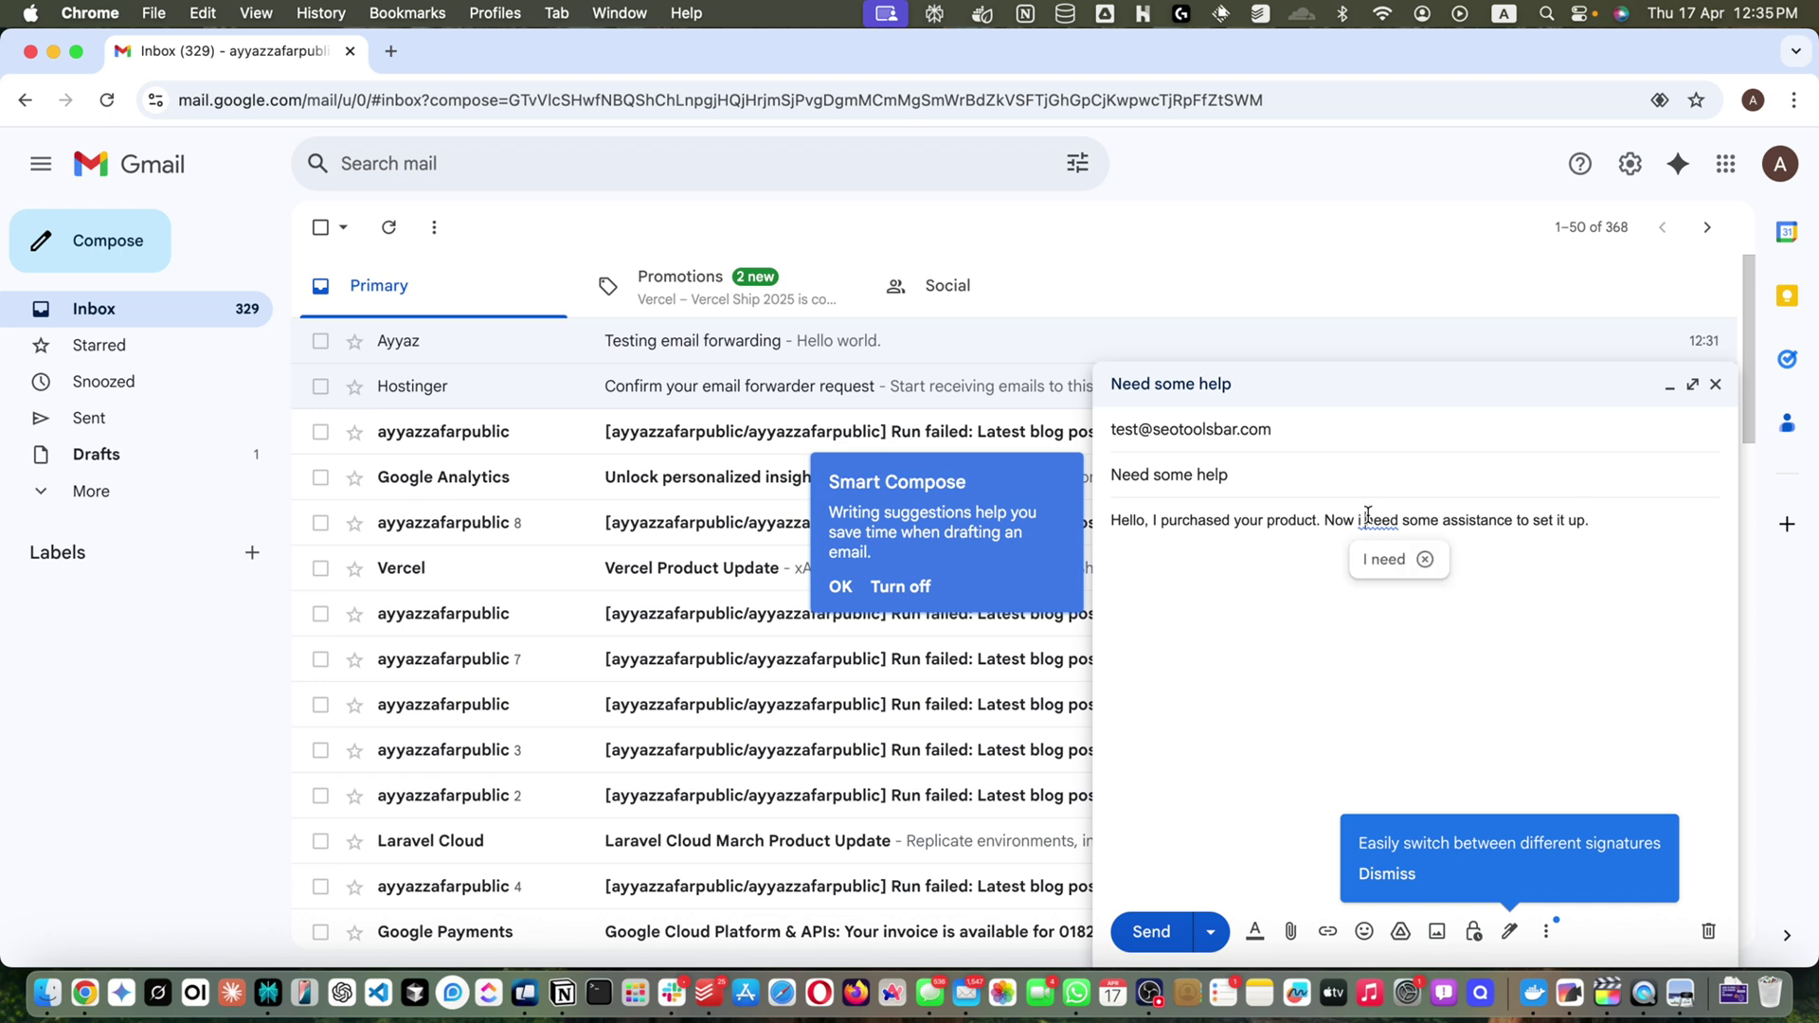
pyautogui.click(1397, 559)
pyautogui.click(1151, 931)
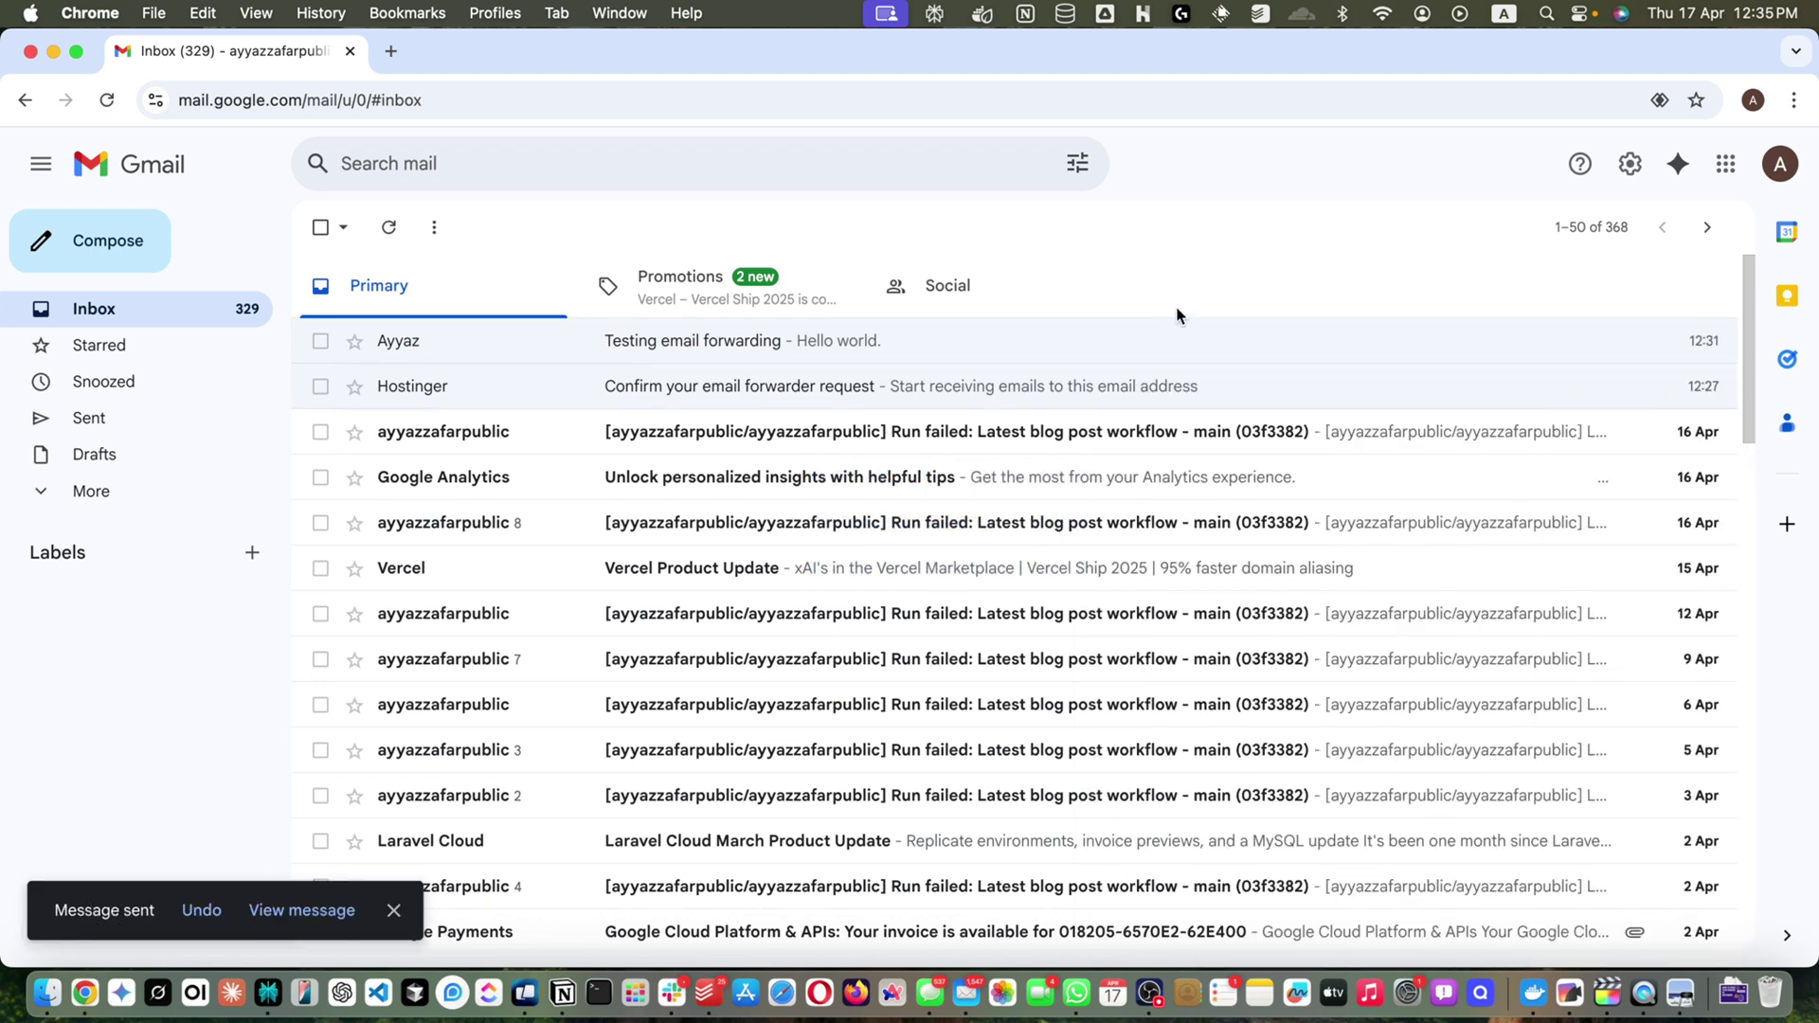
# - Reload the Gmail inbox, check the Hostinger webmail inbox for the "Need some help" message, and return to Gmail
pyautogui.click(106, 100)
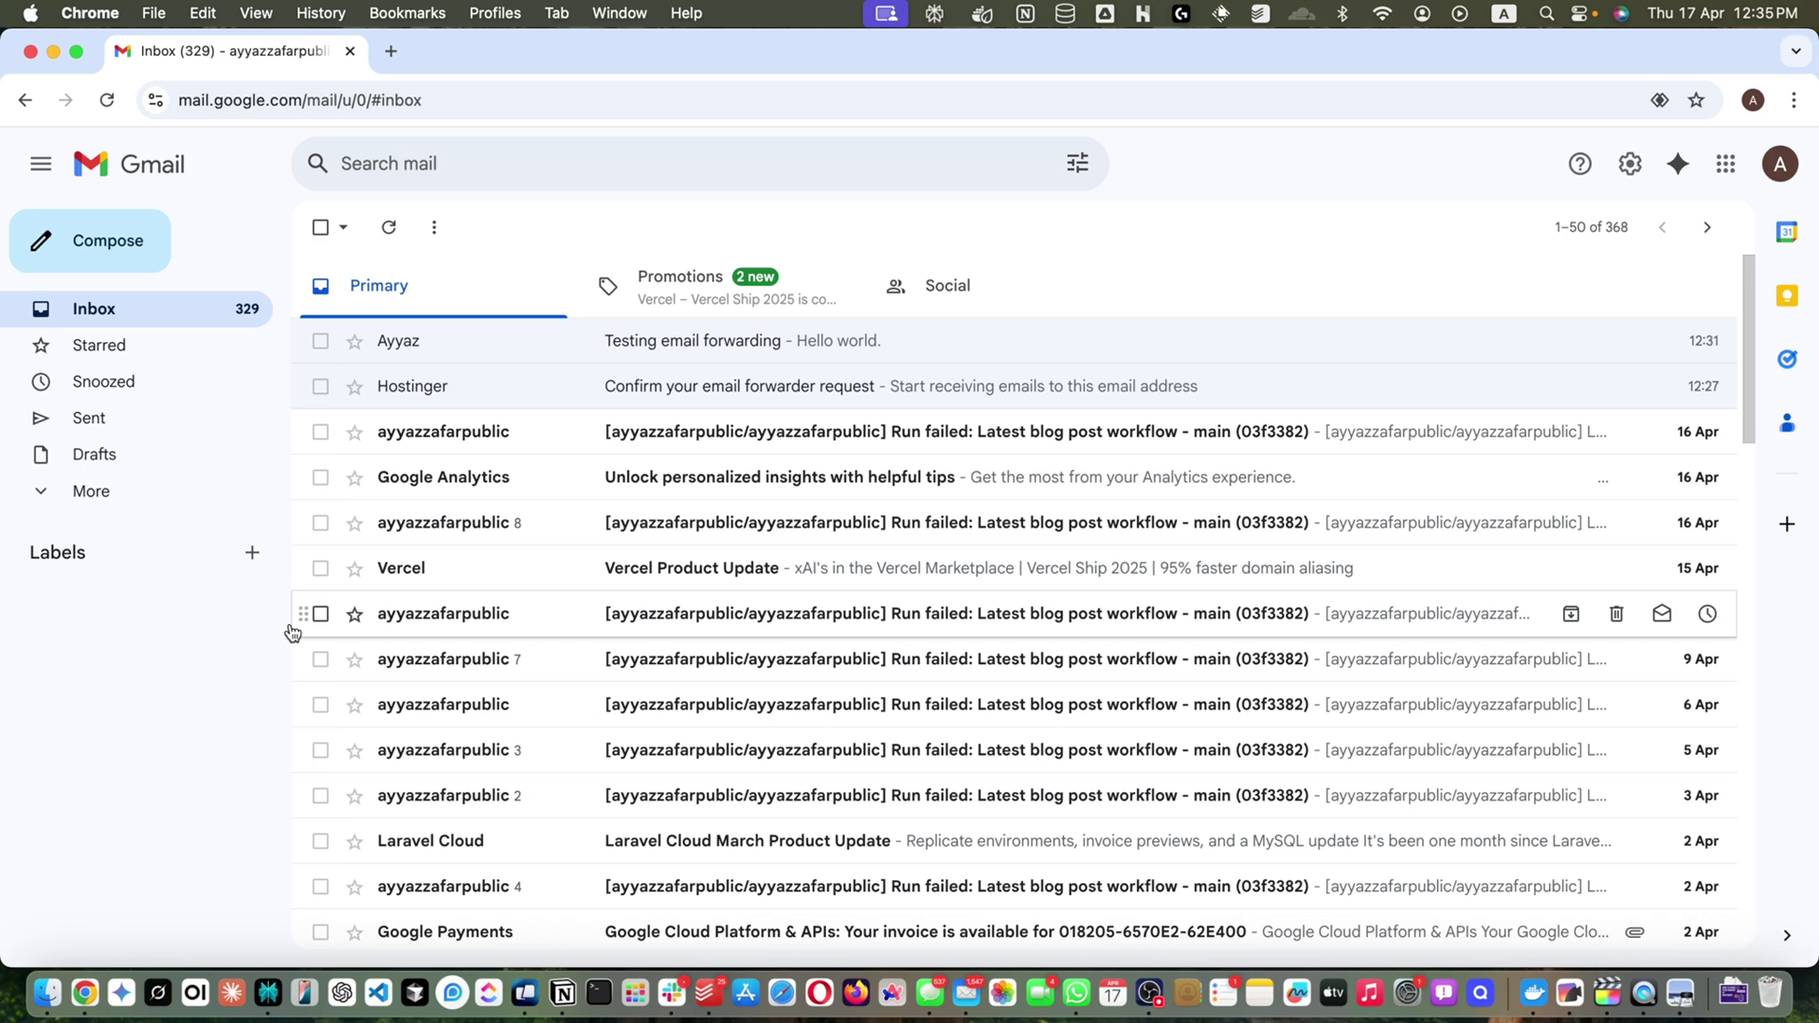
pyautogui.press('super+grave')
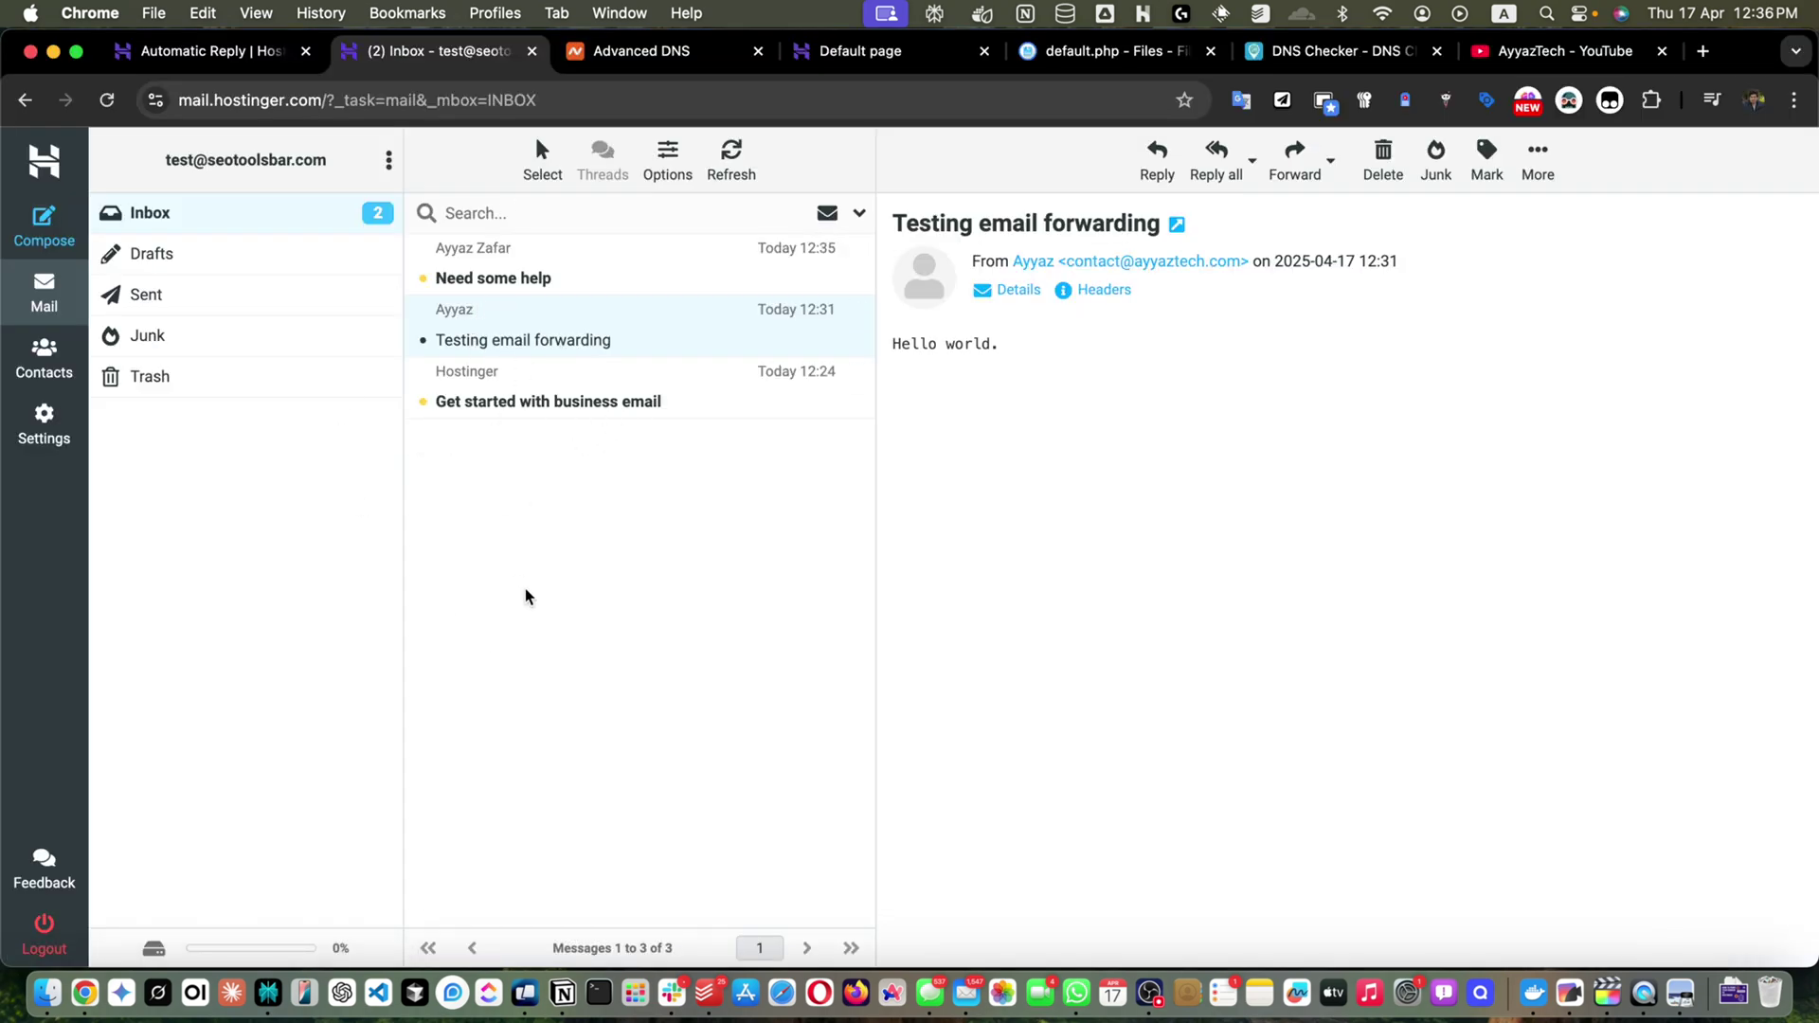
pyautogui.press('super+grave')
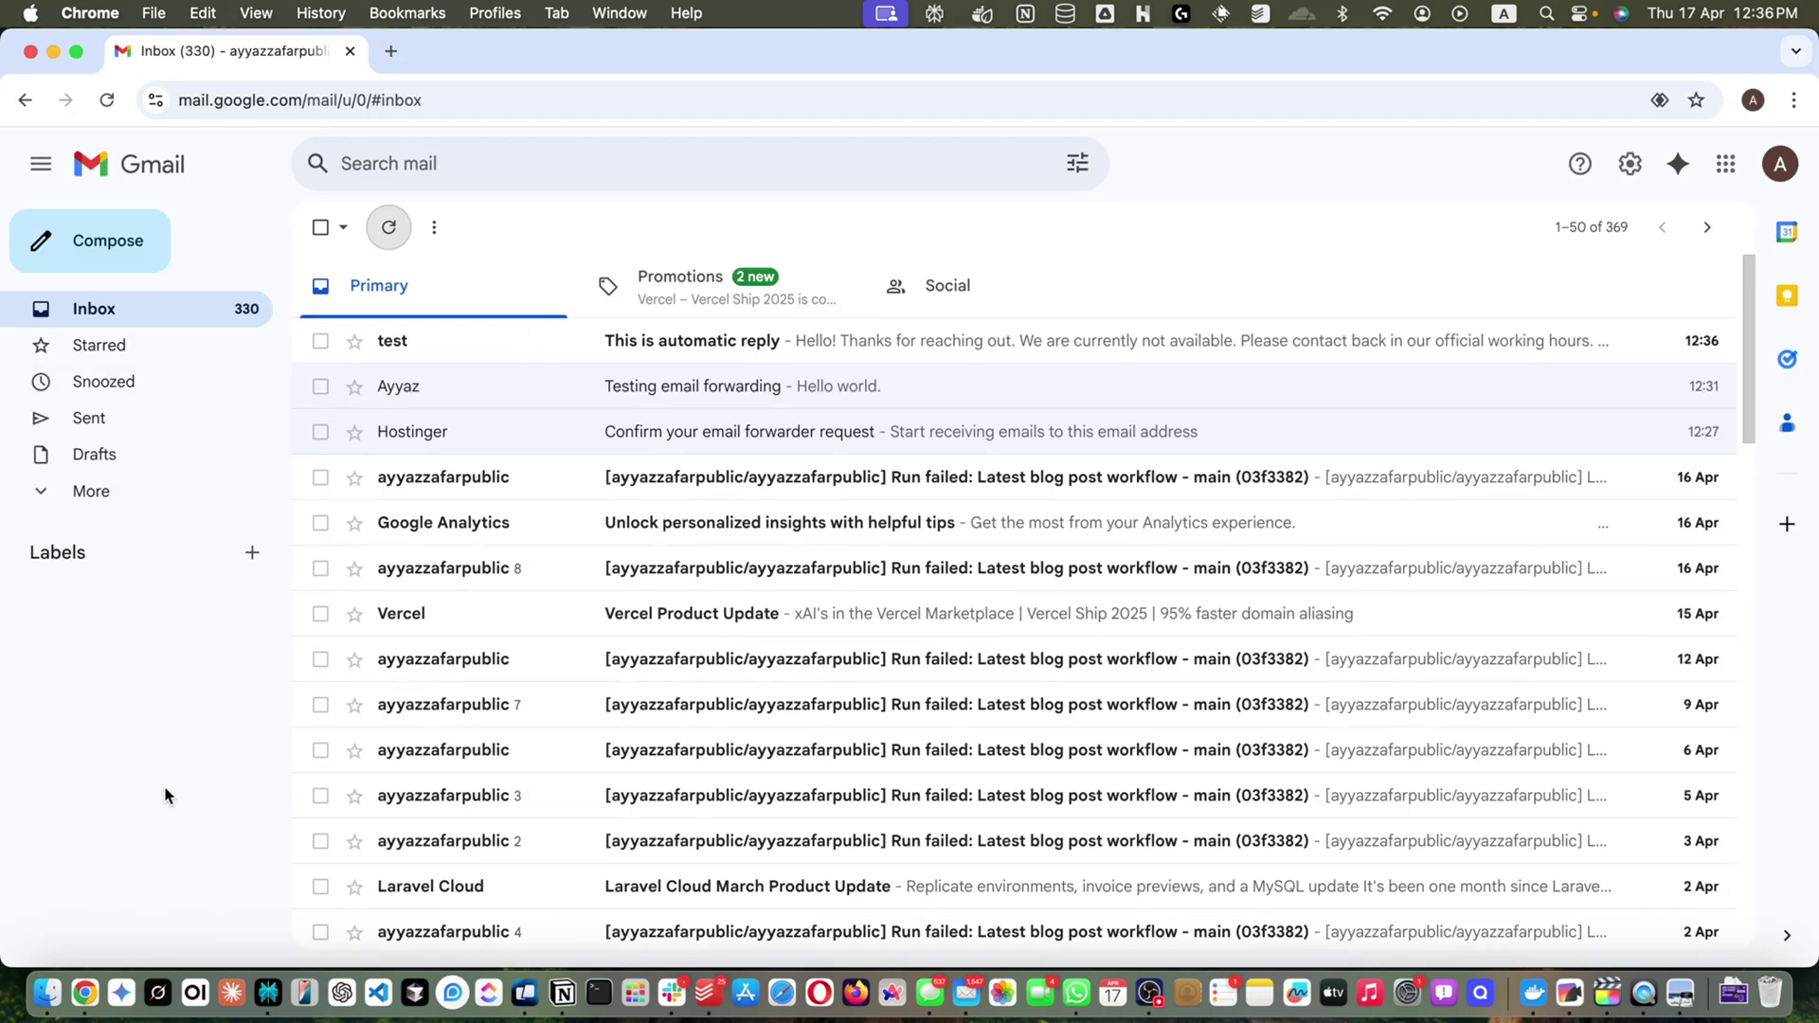
# - Switch to Hostinger's Automatic Reply page and check the subject configured for the test mailbox's reply
pyautogui.press('super+grave')
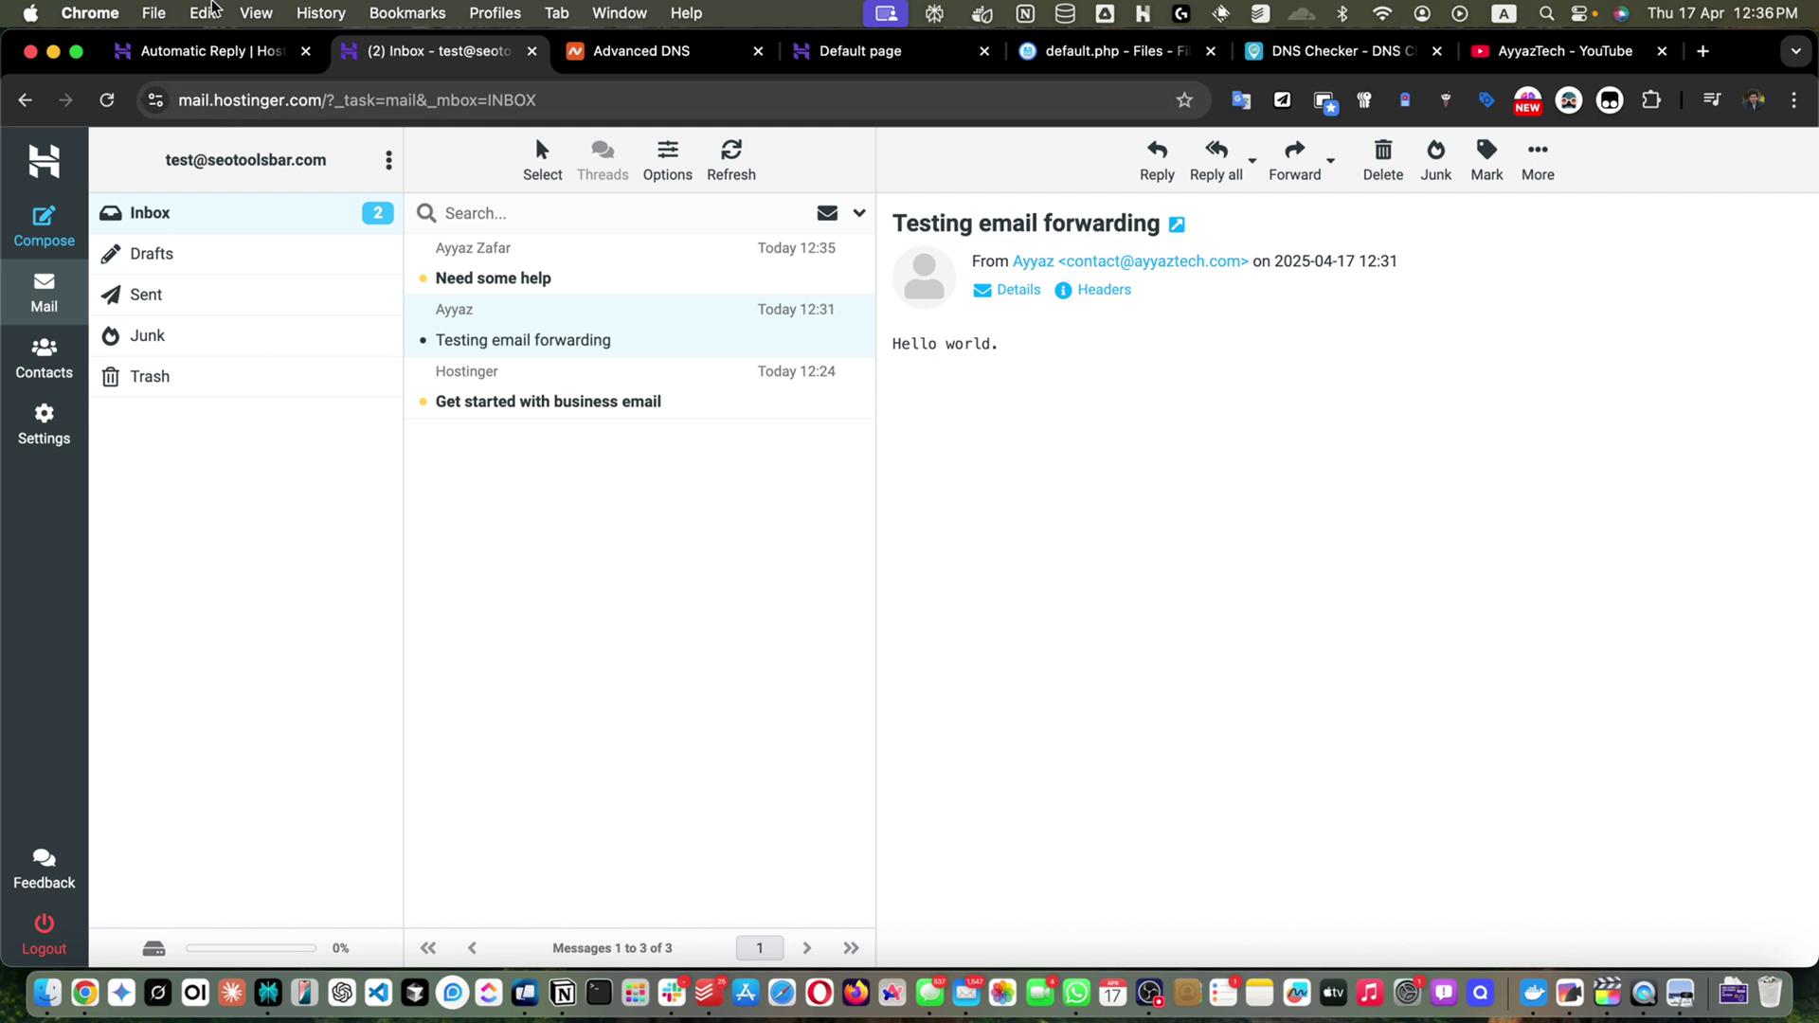
pyautogui.click(201, 58)
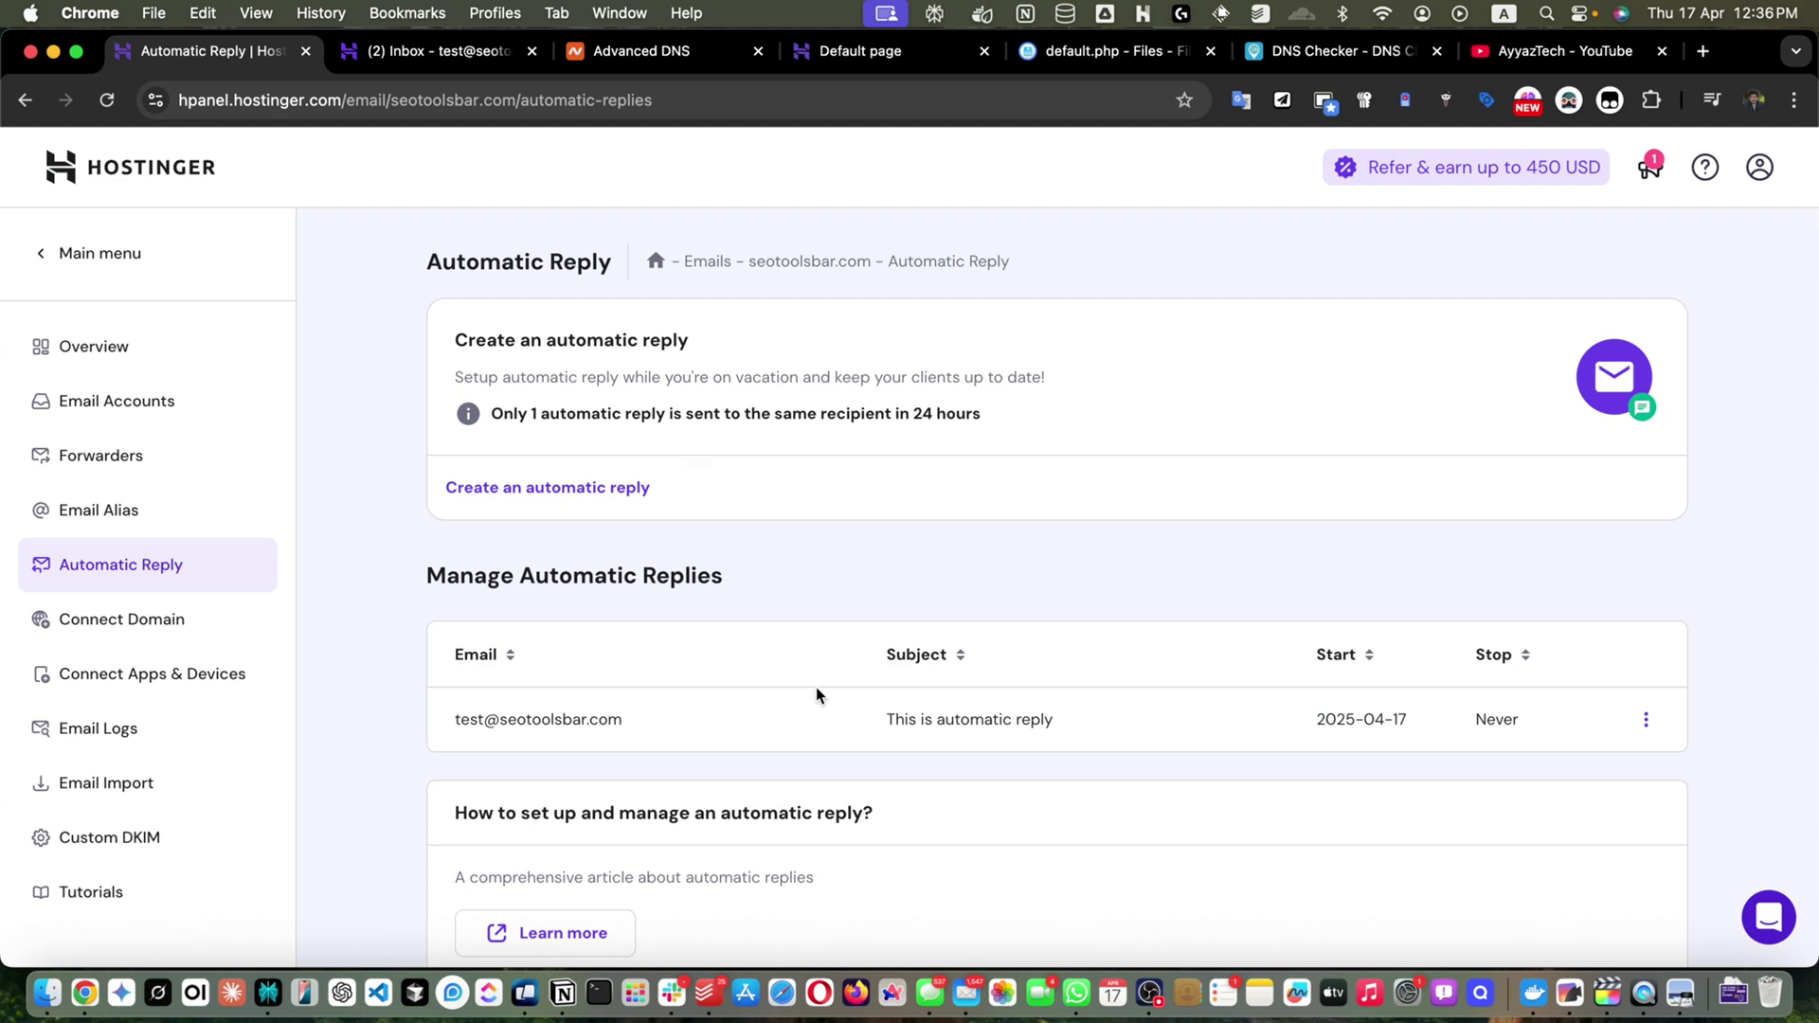
pyautogui.tripleClick(1006, 713)
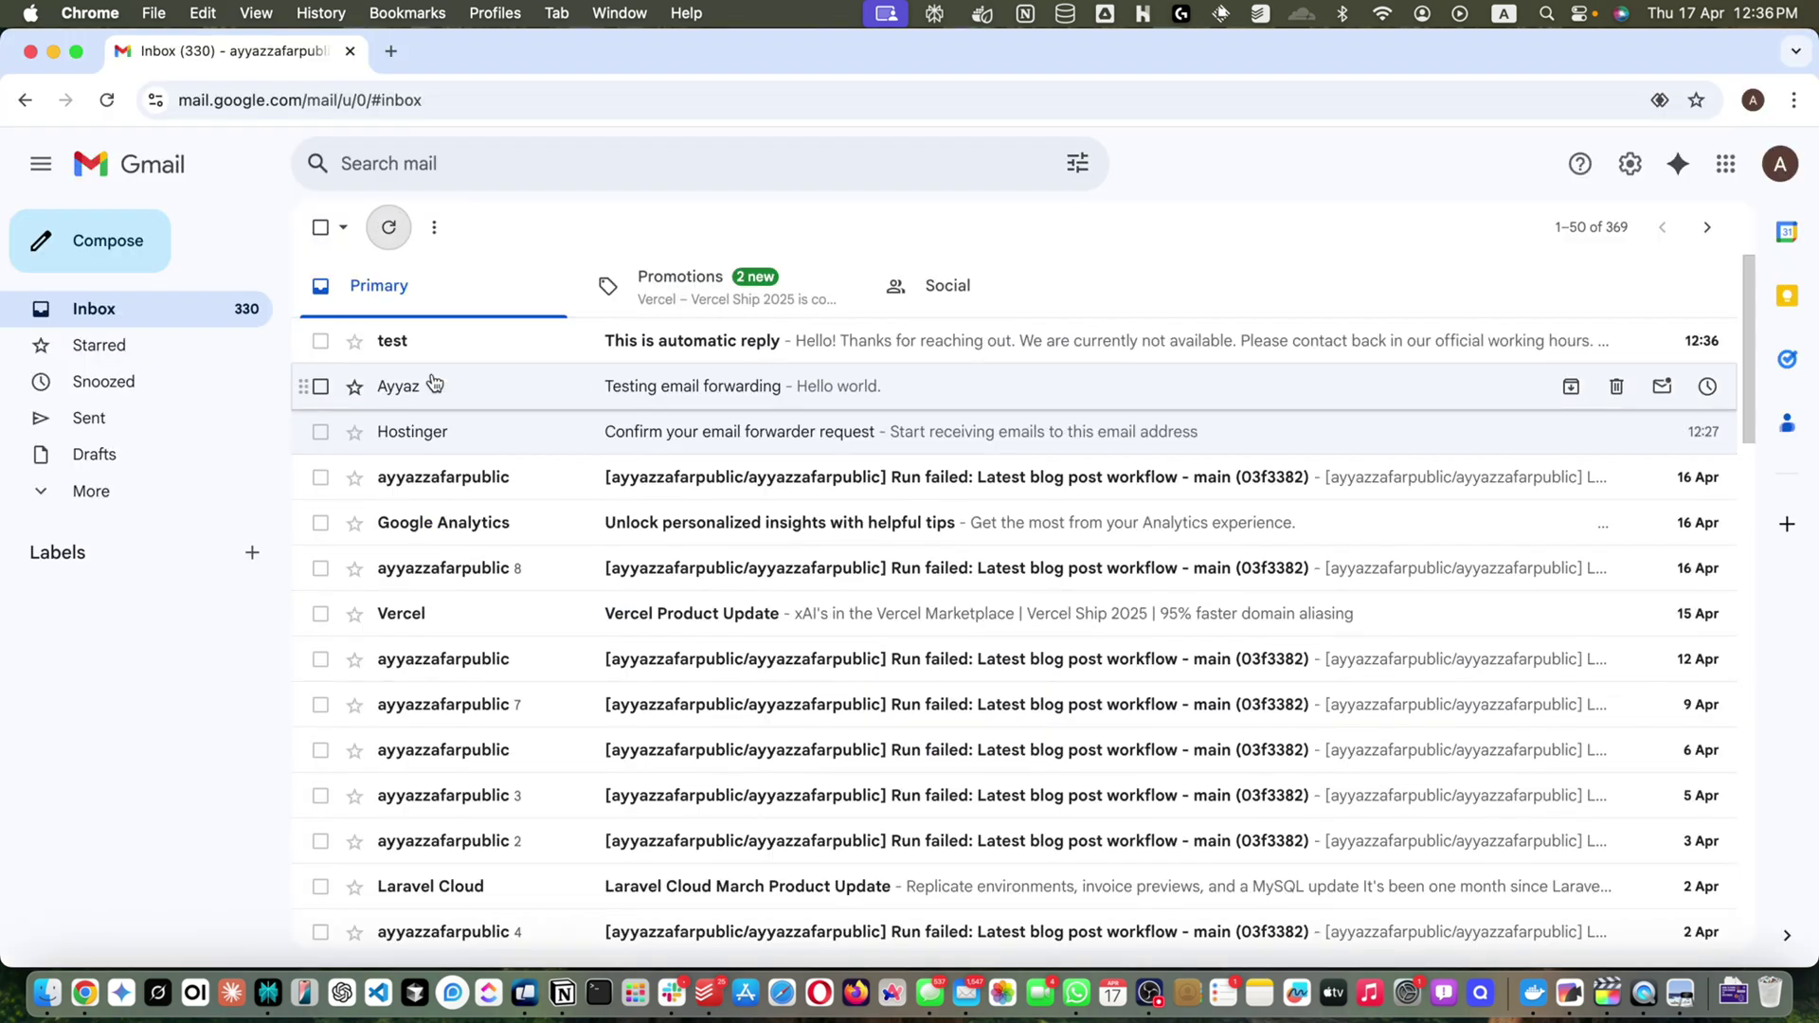
# - Open the "This is automatic reply" email in the Gmail inbox and examine its subject and message body
pyautogui.click(746, 357)
pyautogui.moveTo(372, 293); pyautogui.dragTo(584, 294)
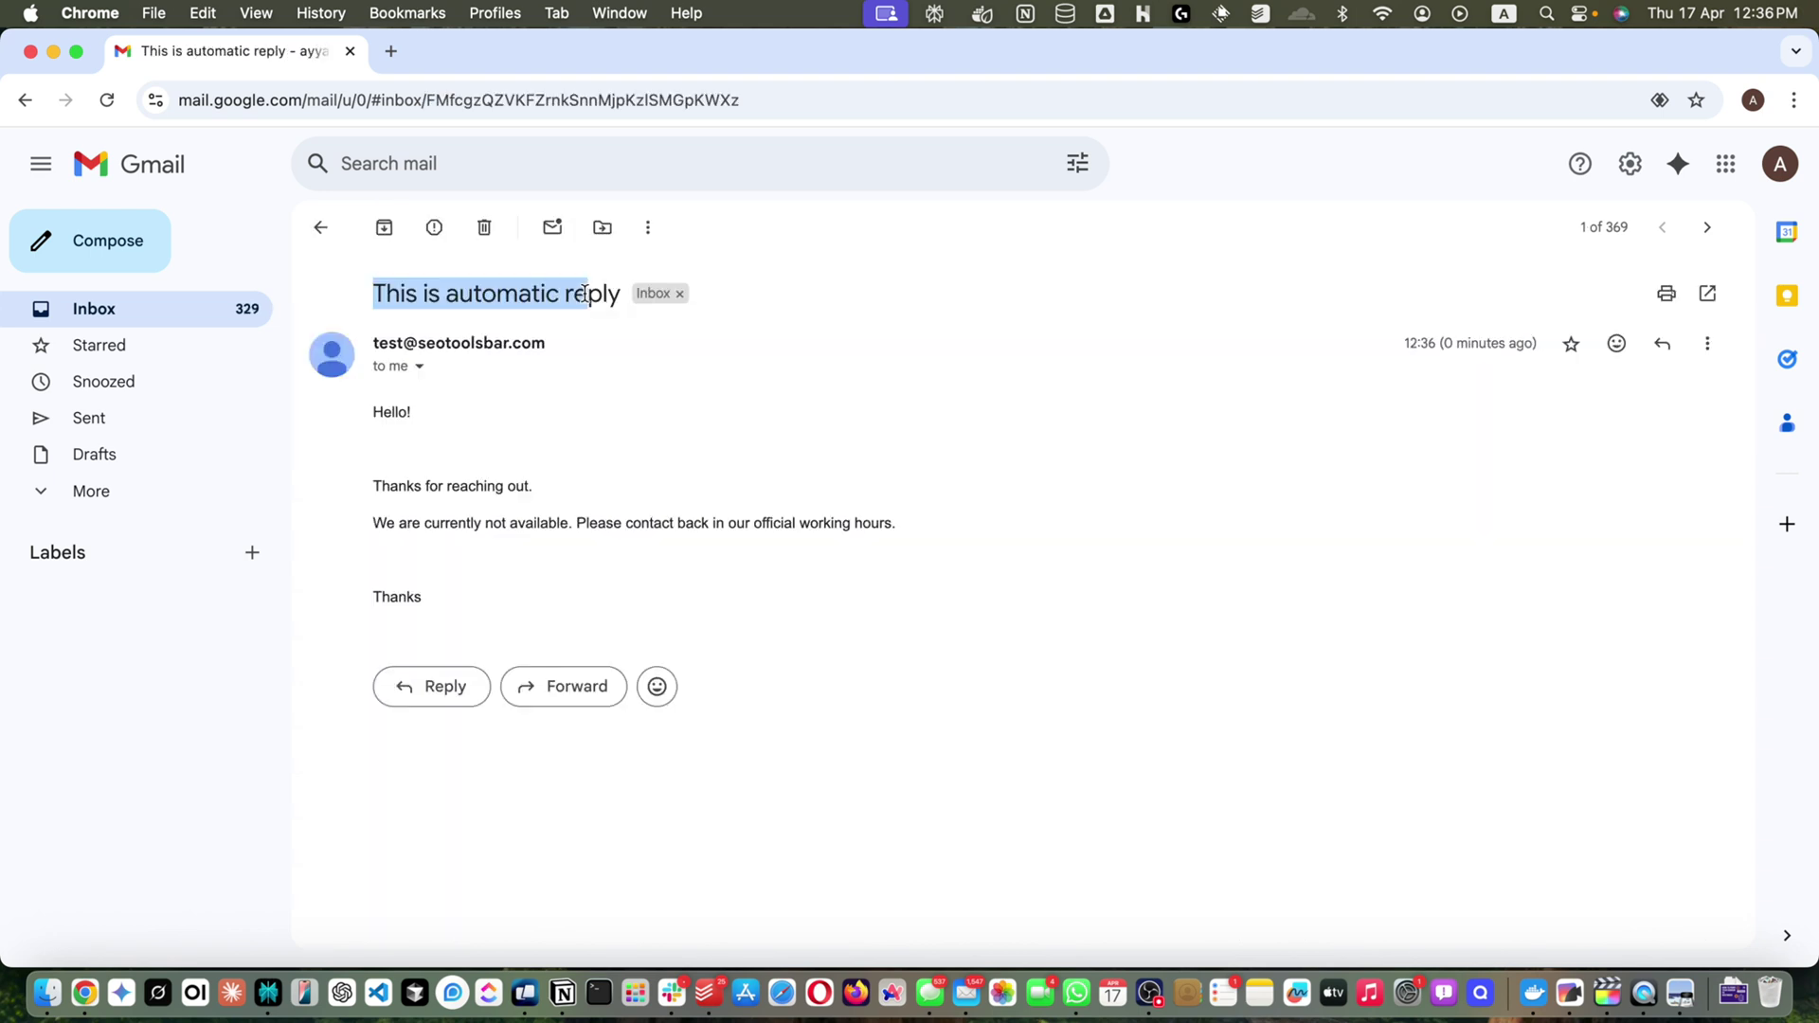
pyautogui.moveTo(370, 417); pyautogui.dragTo(535, 606)
# - Show the available actions for the existing automatic reply in Hostinger, then switch back to the received email in Gmail
pyautogui.press('super+grave')
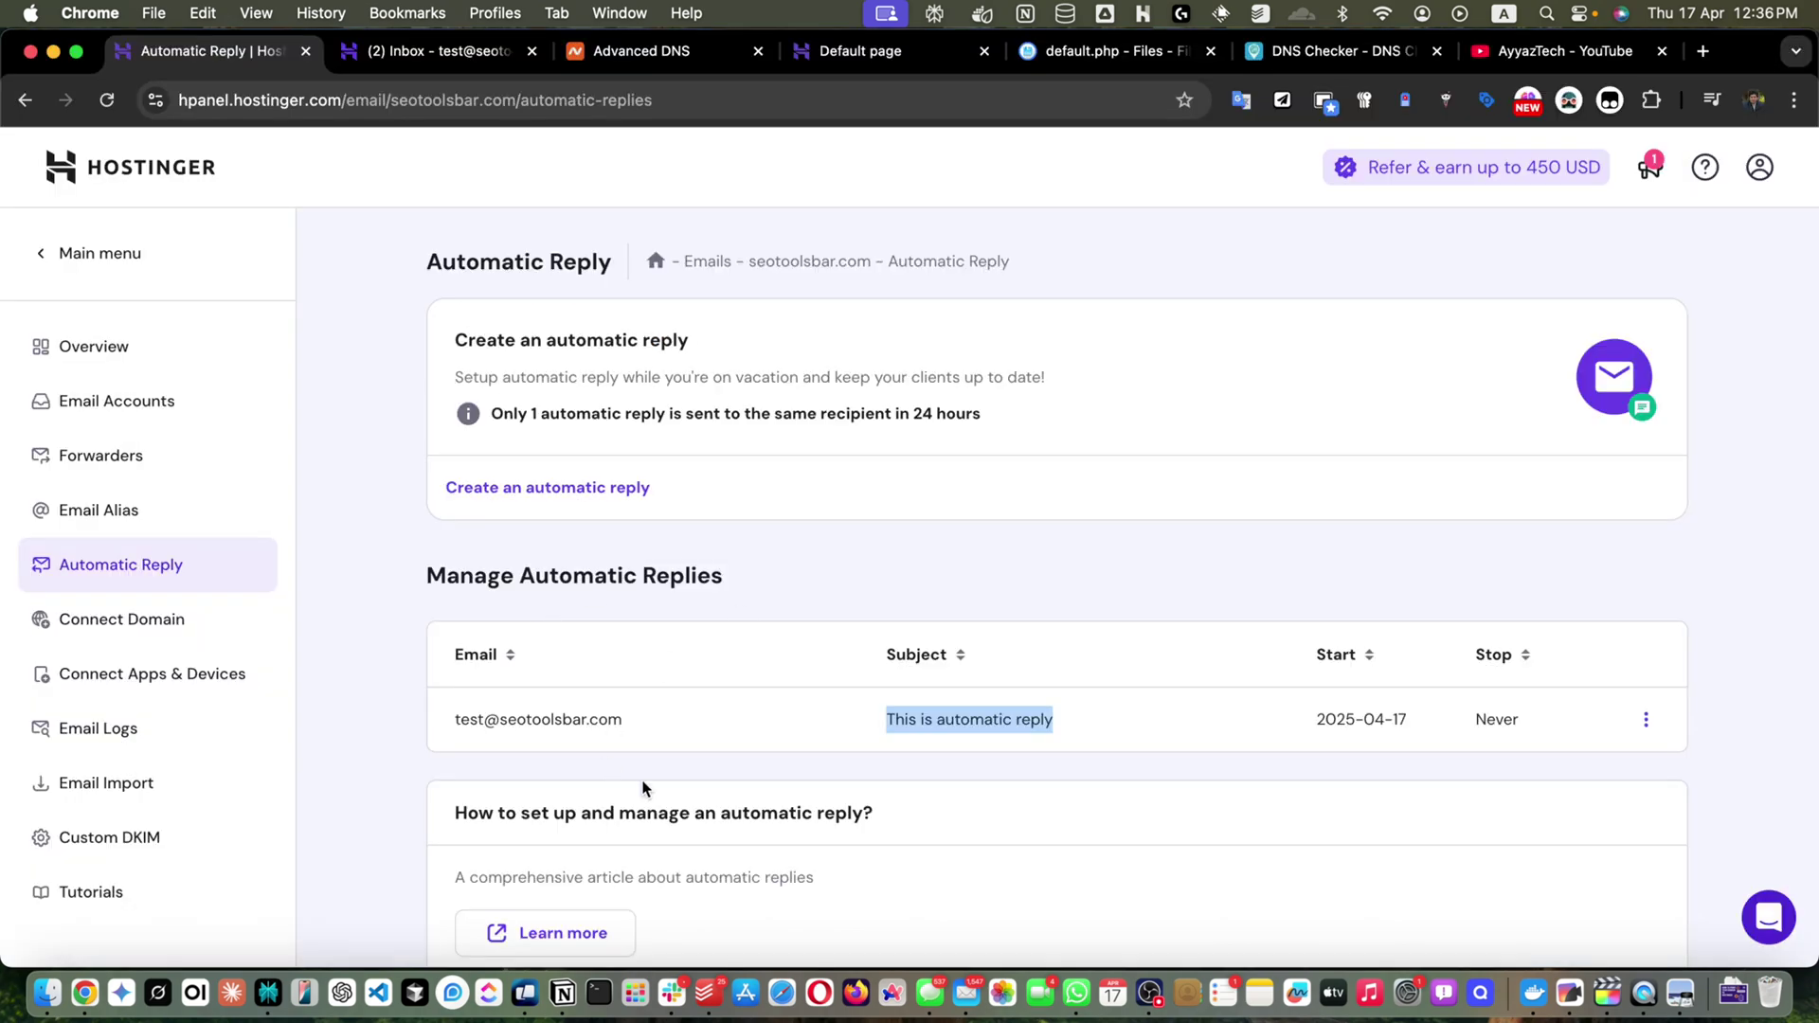
pyautogui.click(1646, 717)
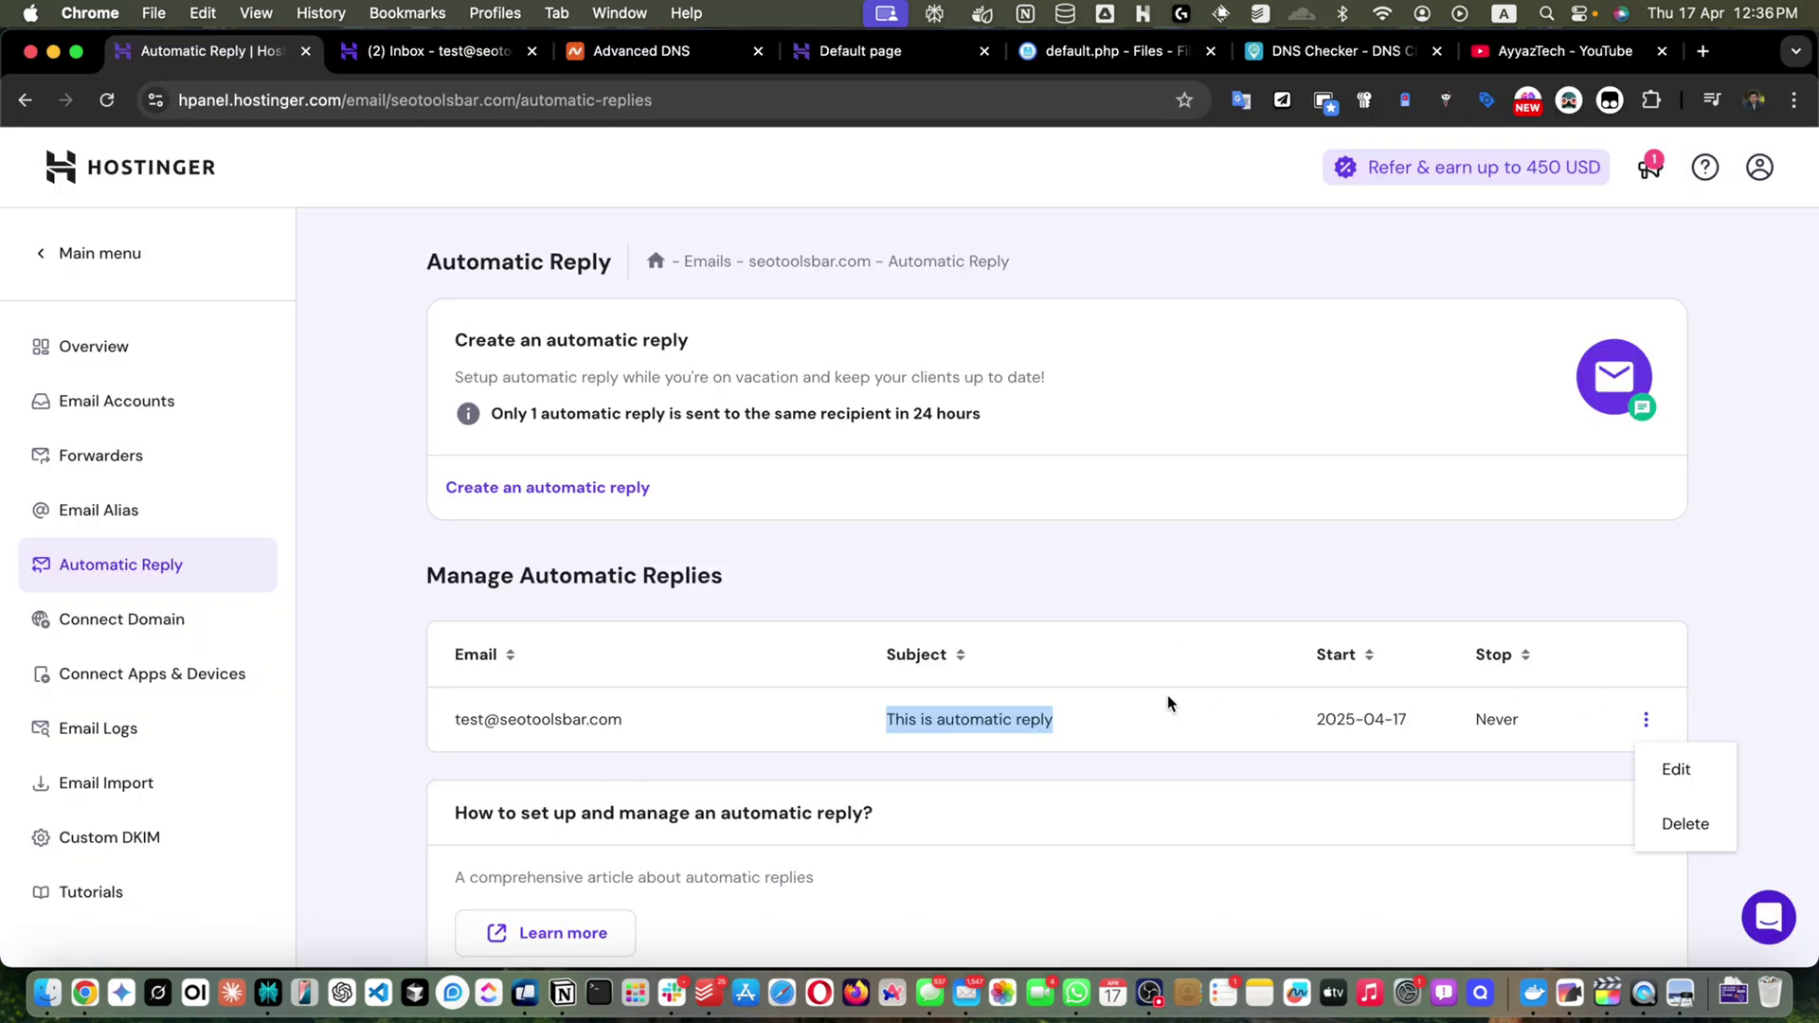
pyautogui.press('super+grave')
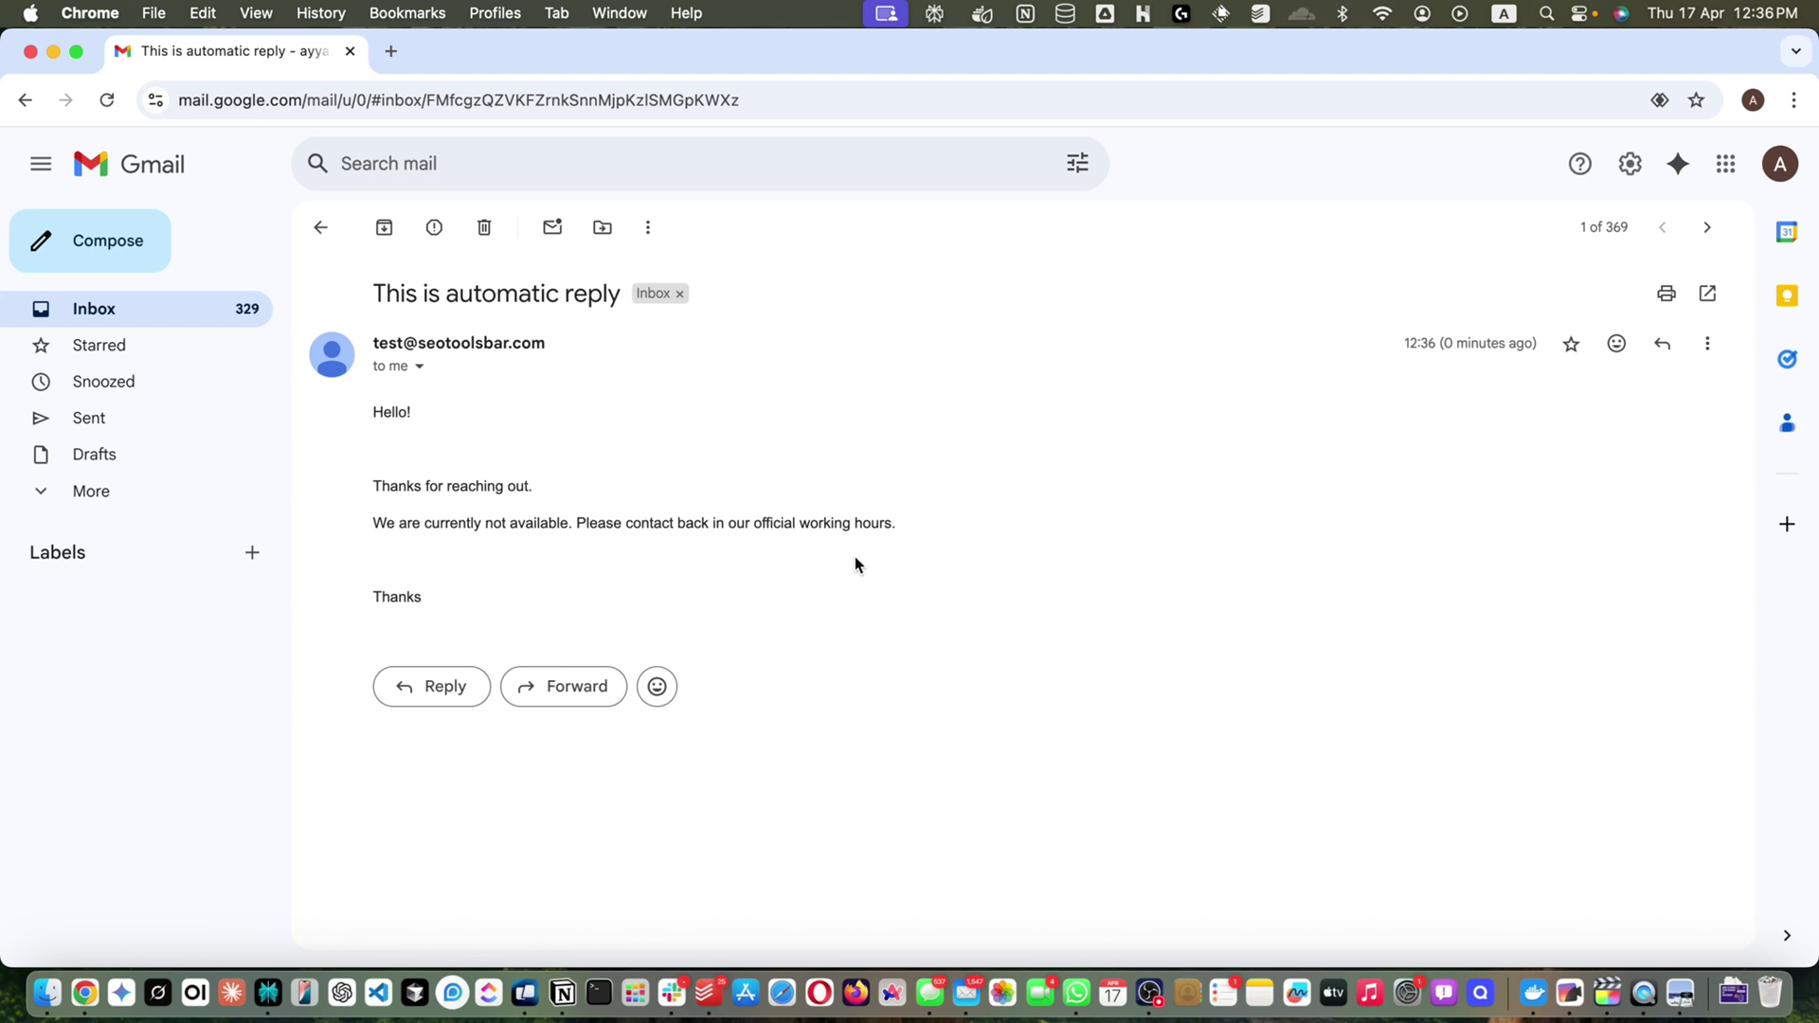